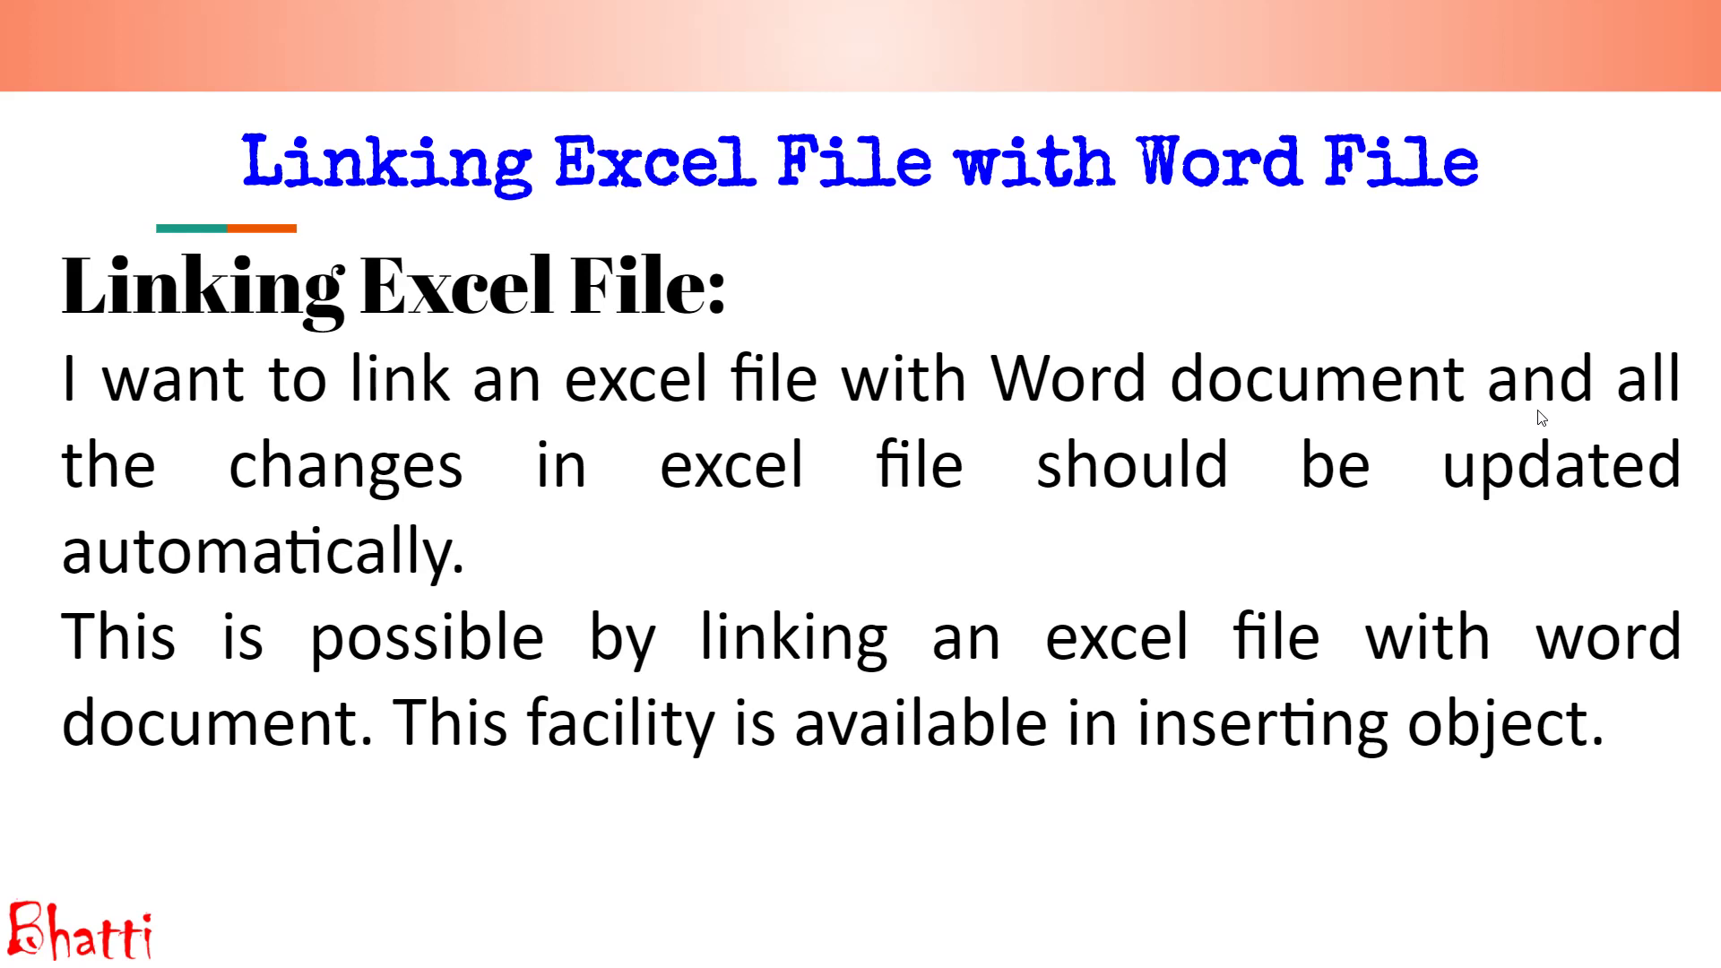
- Advance the slideshow to the slide showing linking steps 6–9 for Practice 01
click(1541, 417)
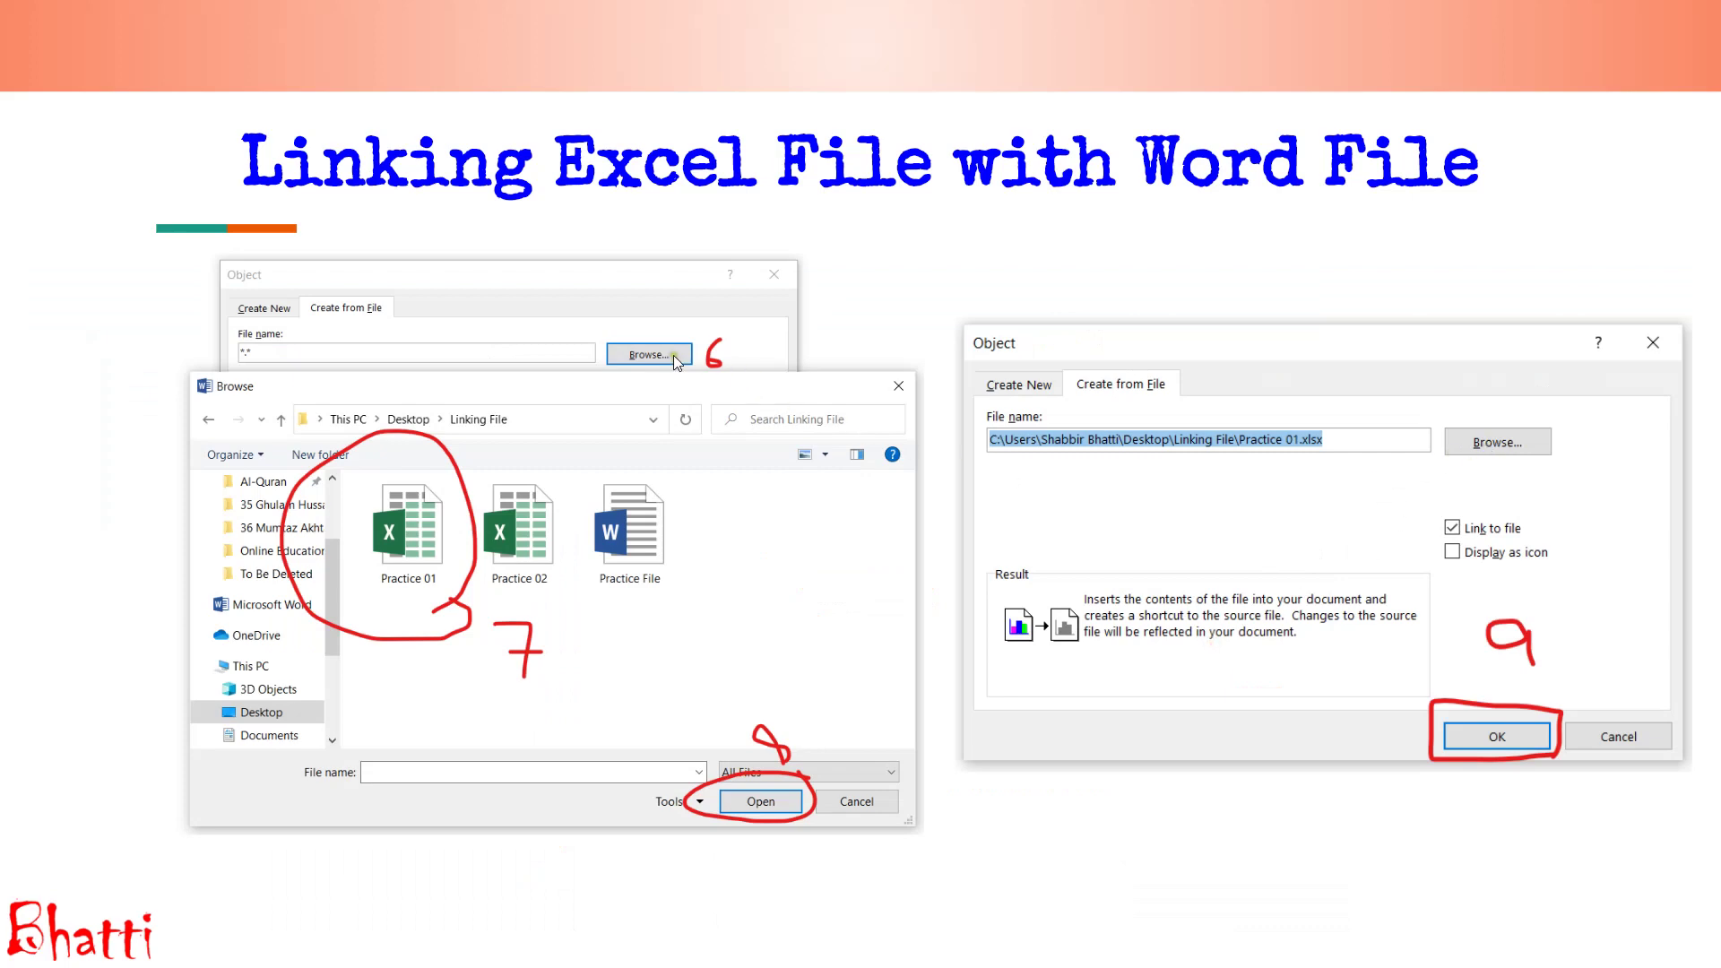
- Page past the Word linked-tables and Excel source-sheet slides to the 'Practice Time' slide
mouse_move(802, 772)
key(alt+Tab)
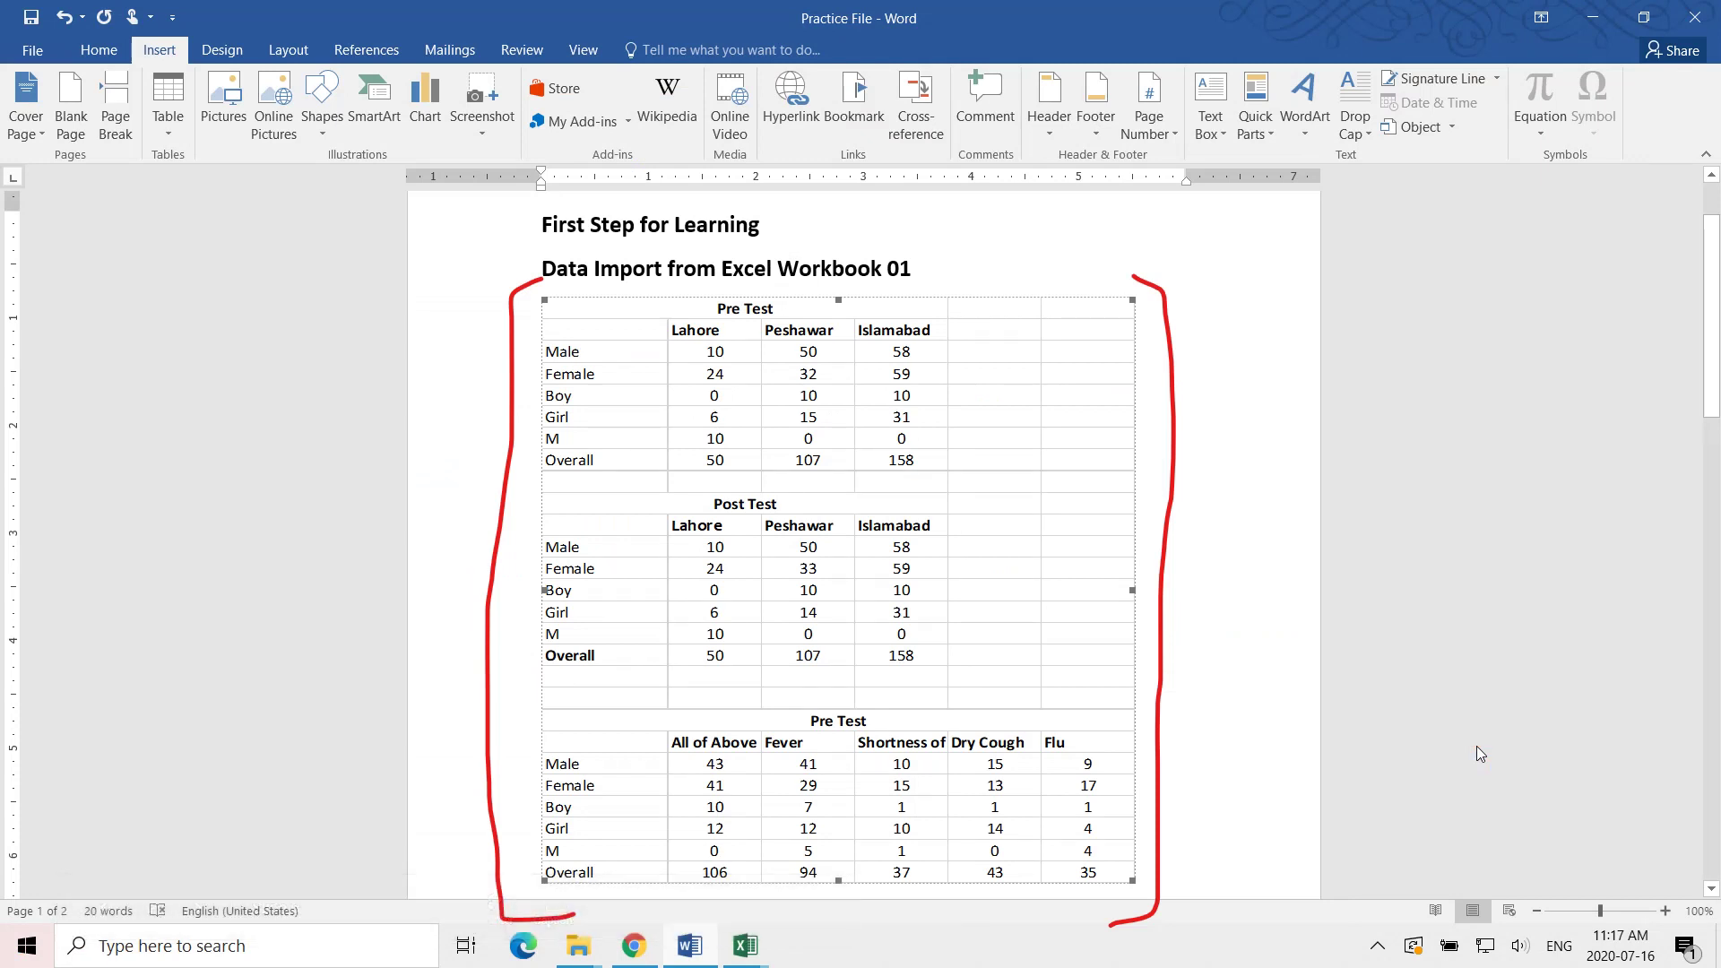
key(Right)
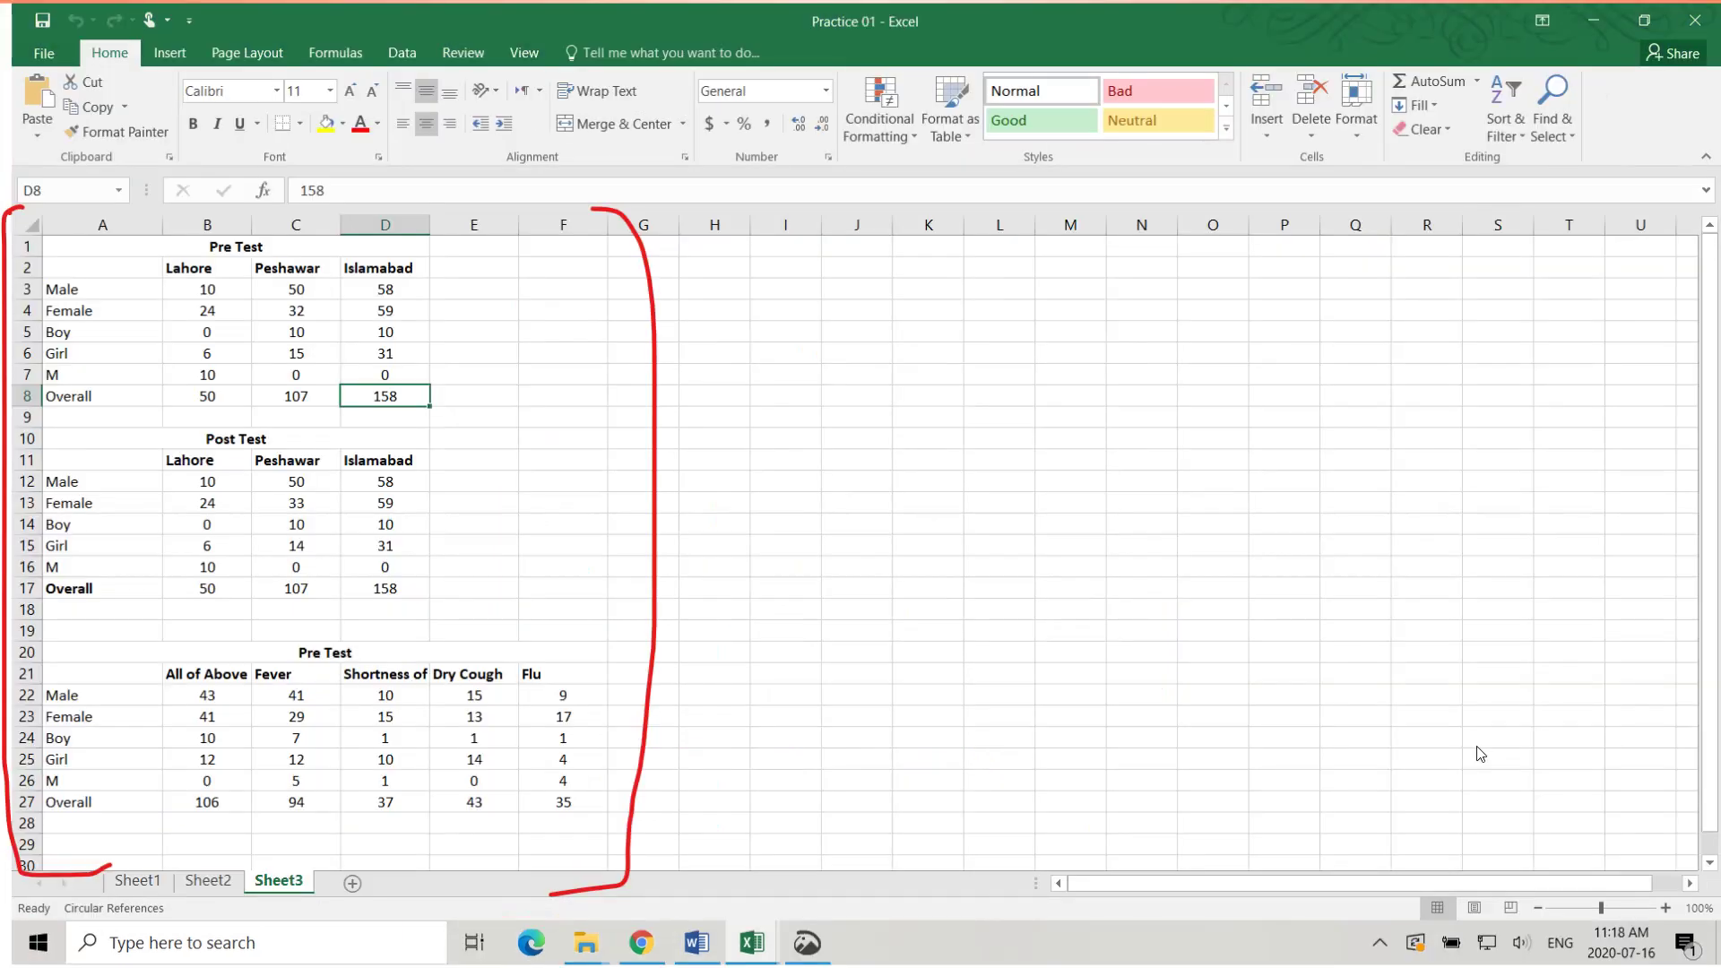
key(Left)
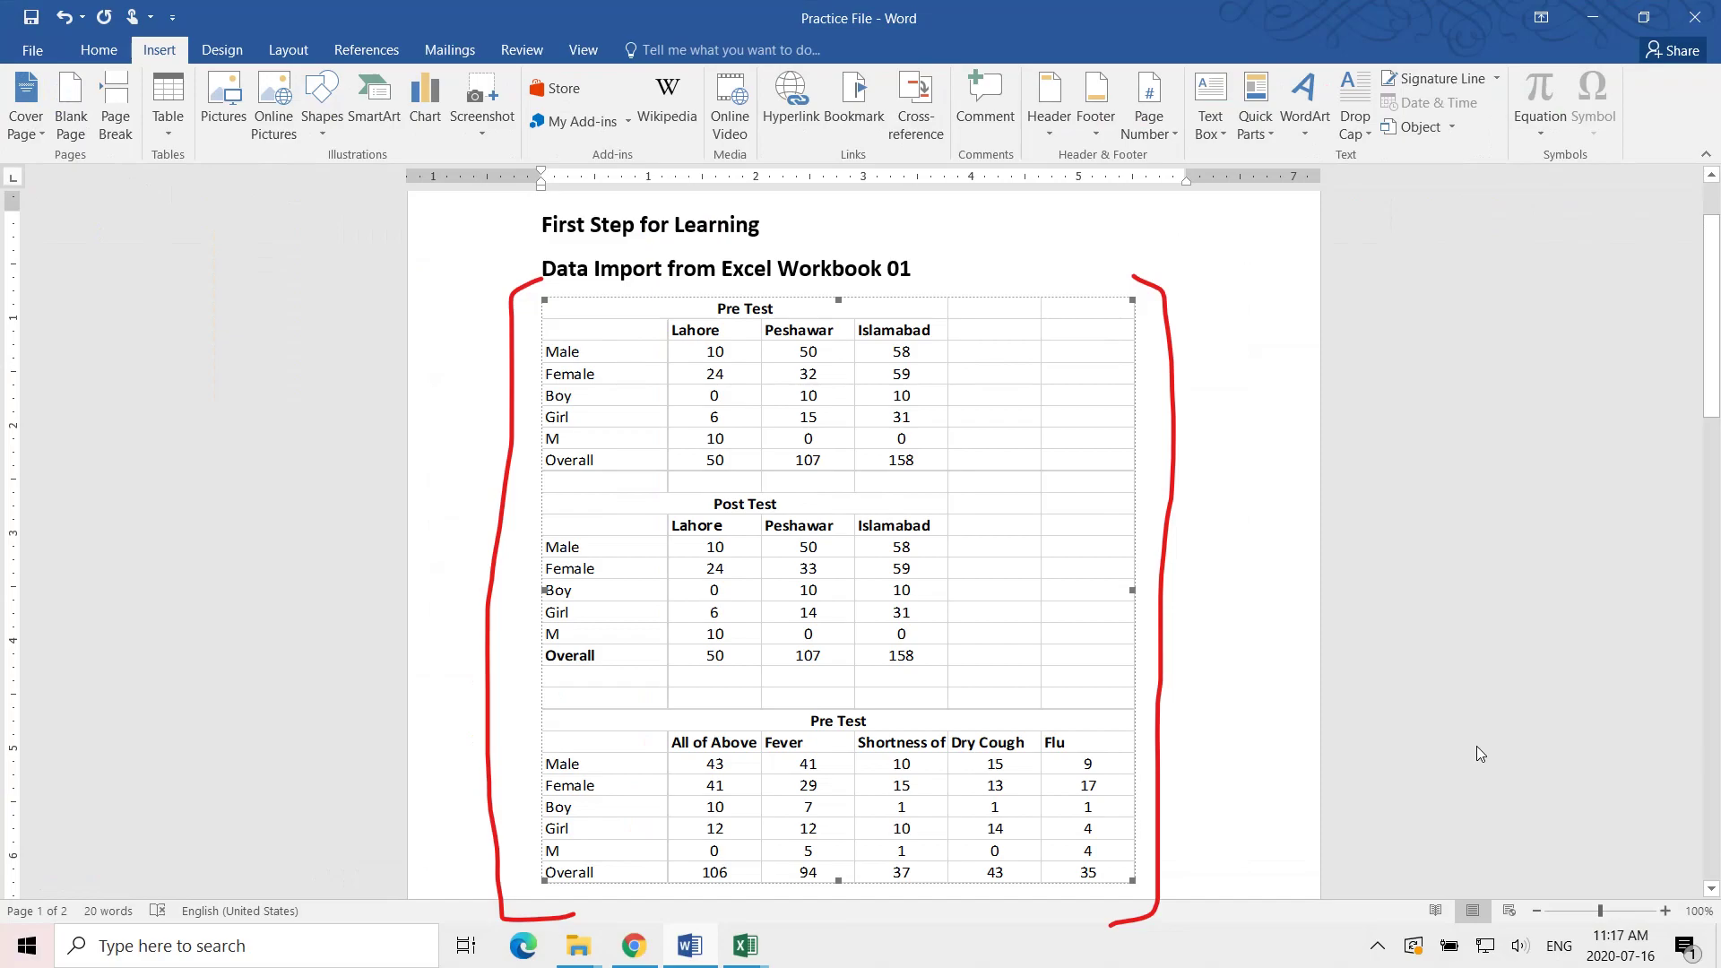
key(Right)
key(Right)
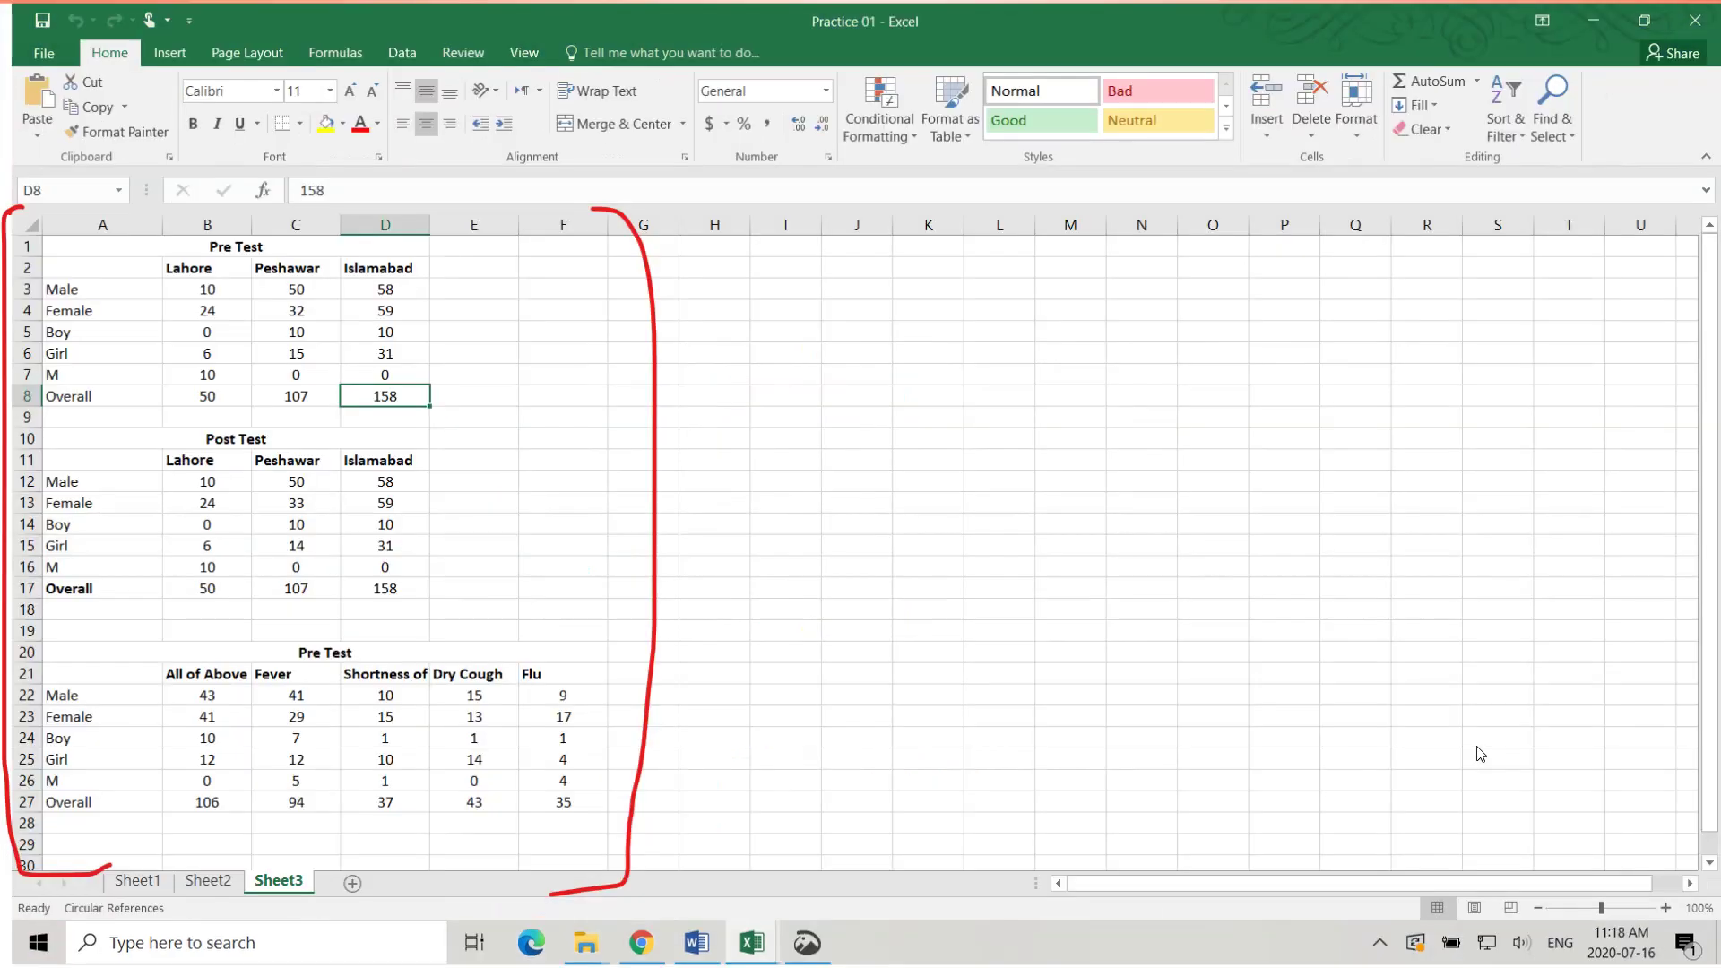
key(alt+Tab)
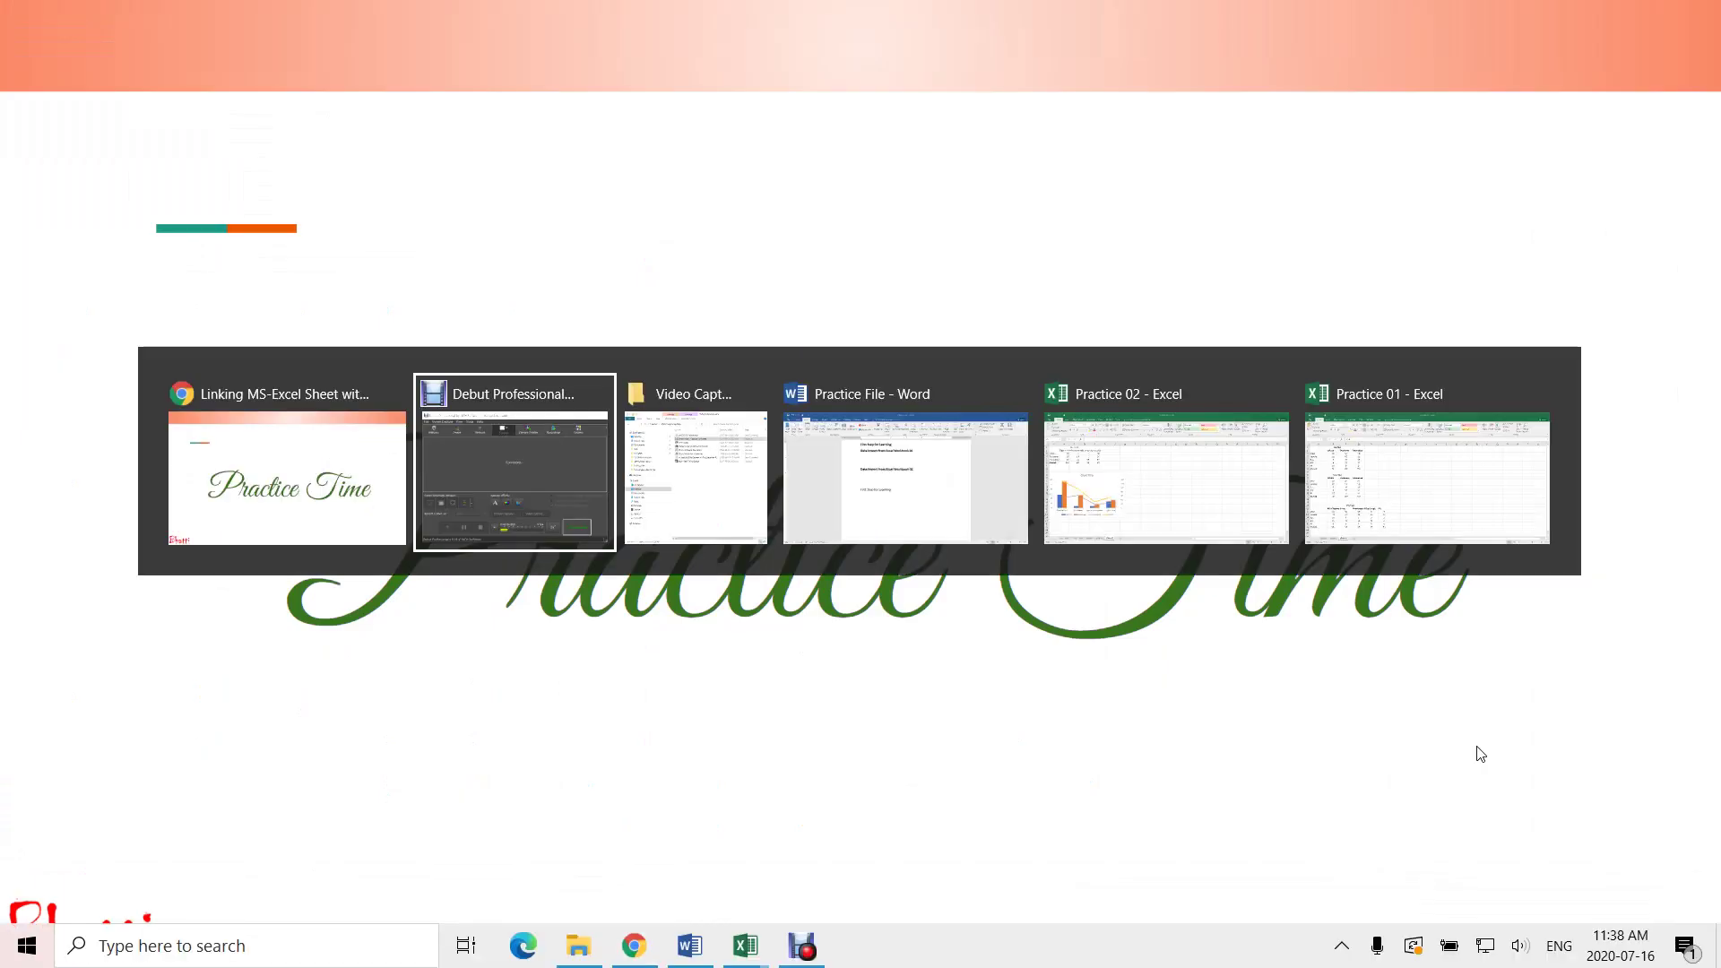
- In Word's Practice File, start inserting an Object from an existing file and browse for it
key(Tab)
key(Tab)
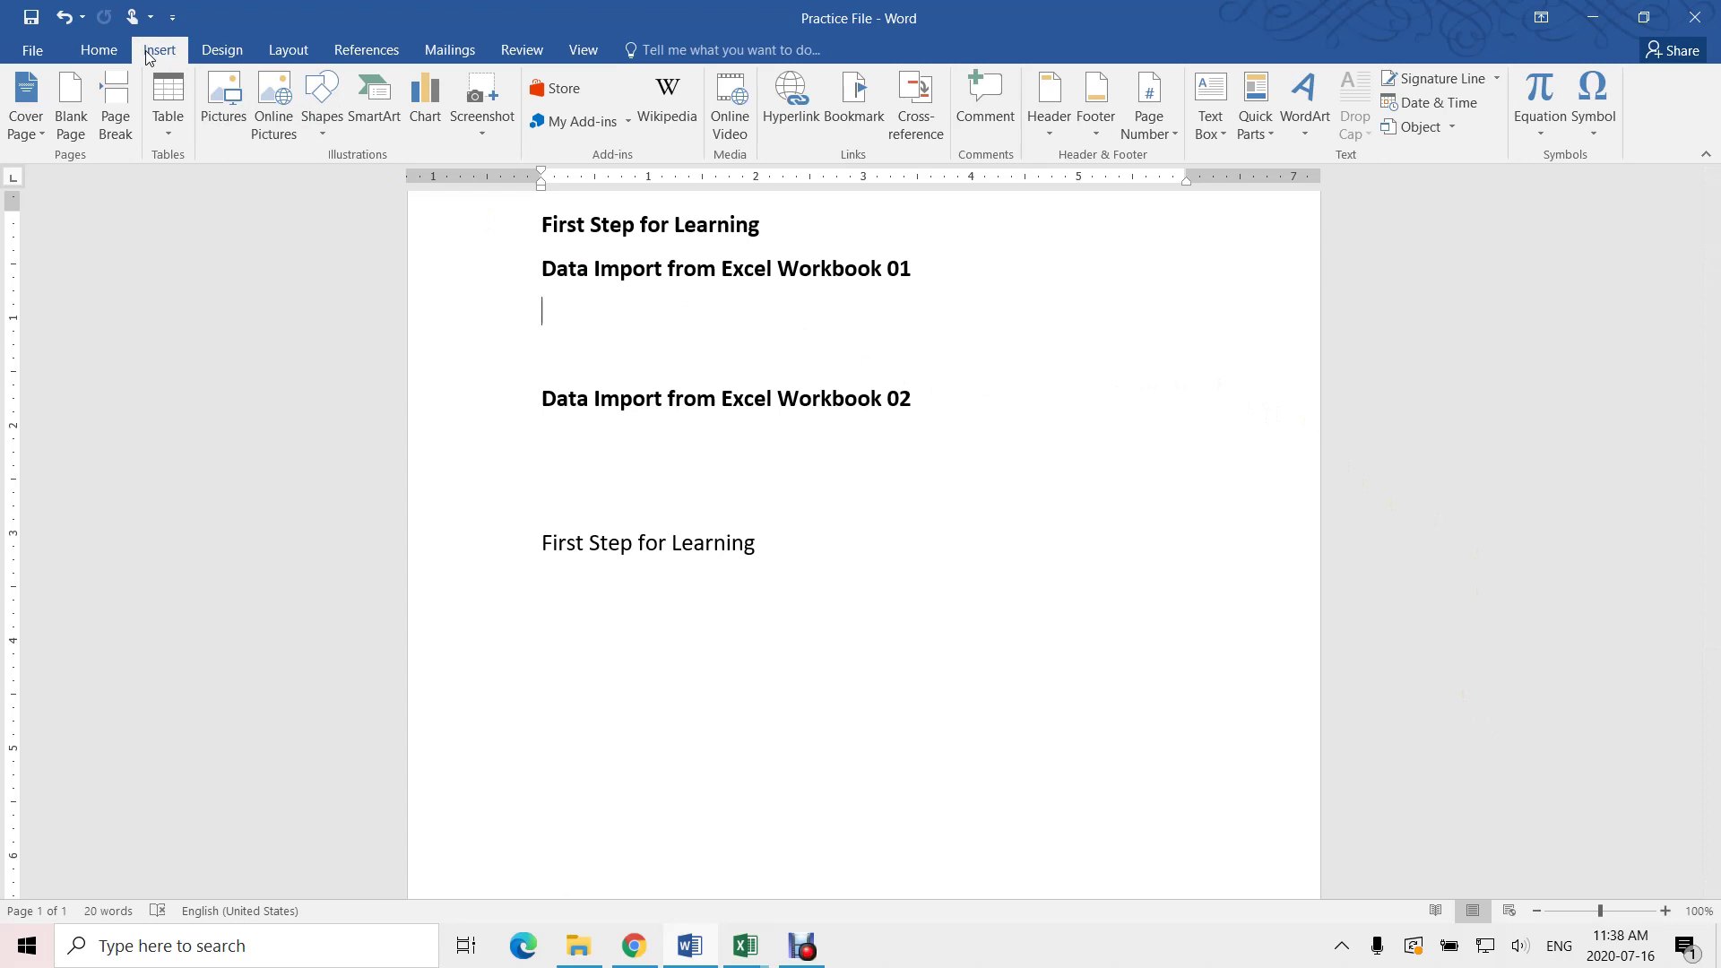
click(1453, 128)
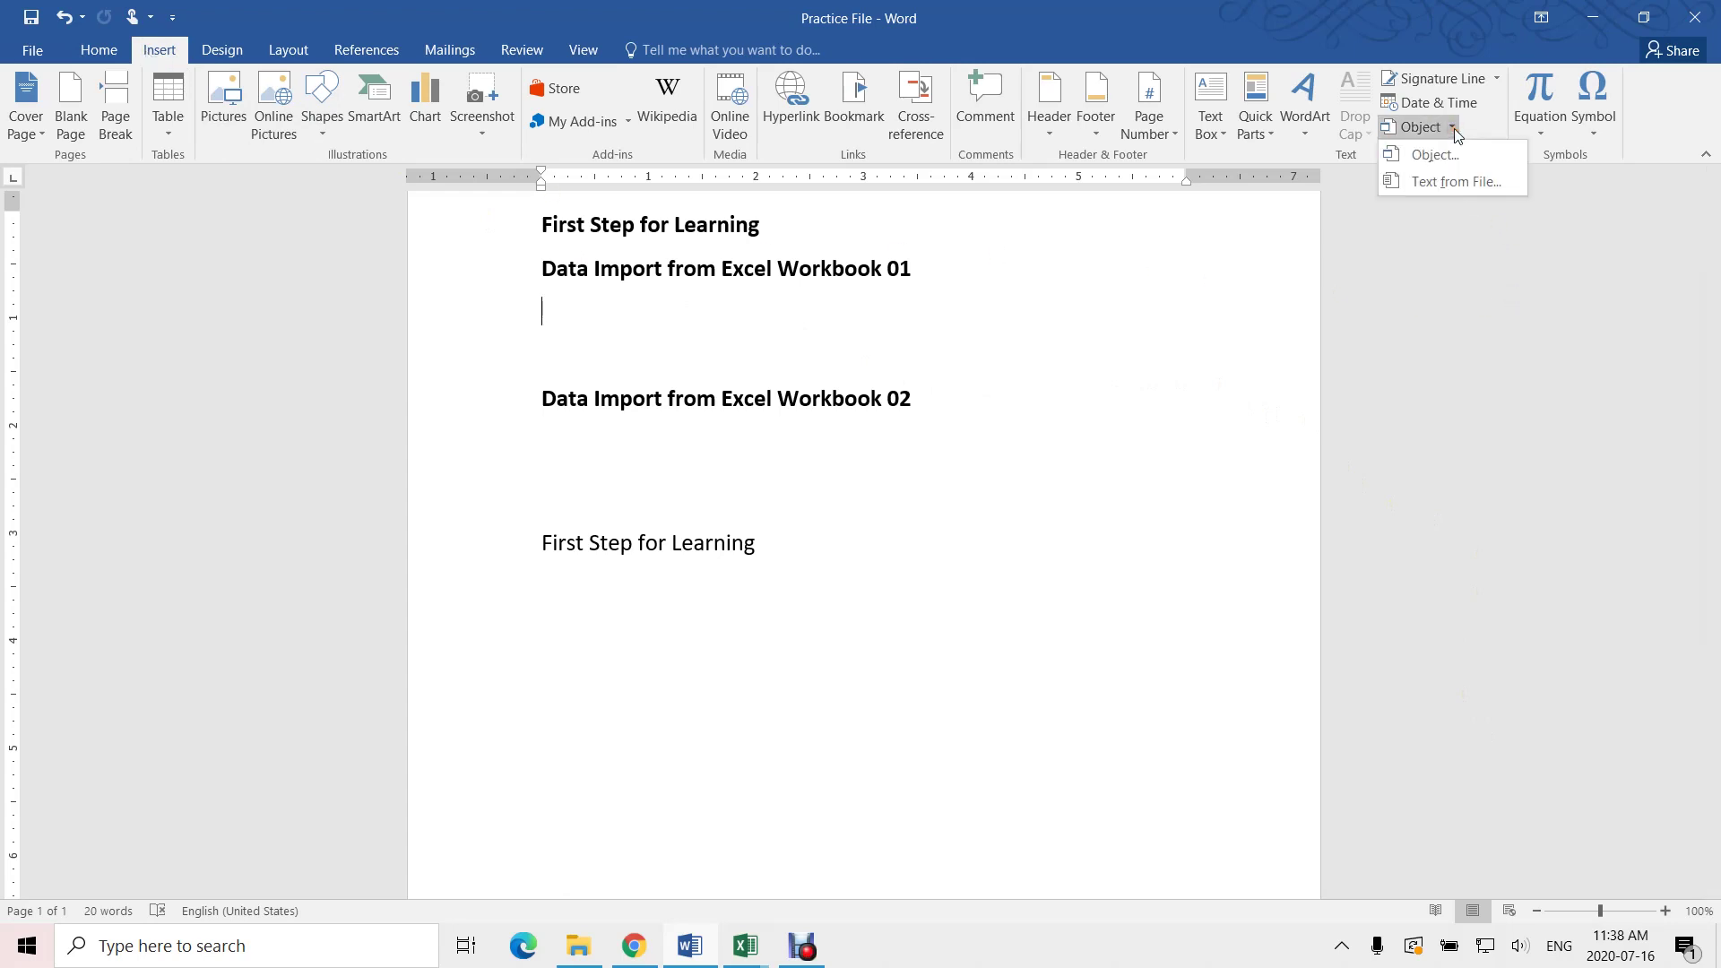
click(1455, 159)
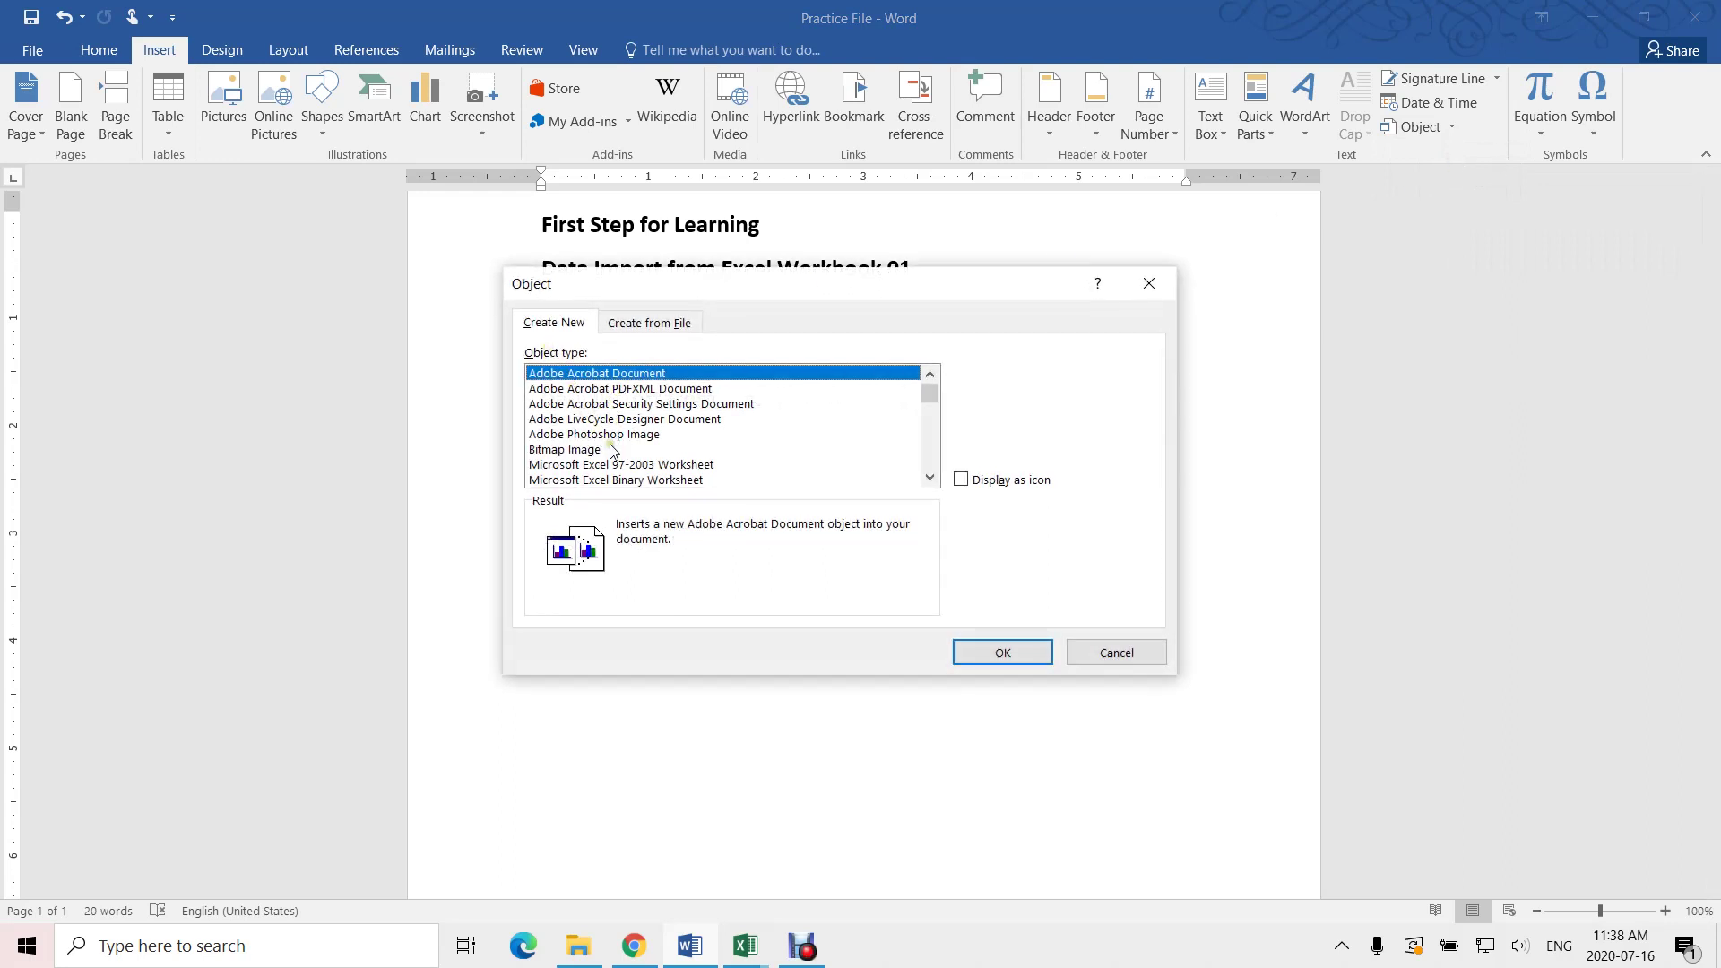
click(664, 325)
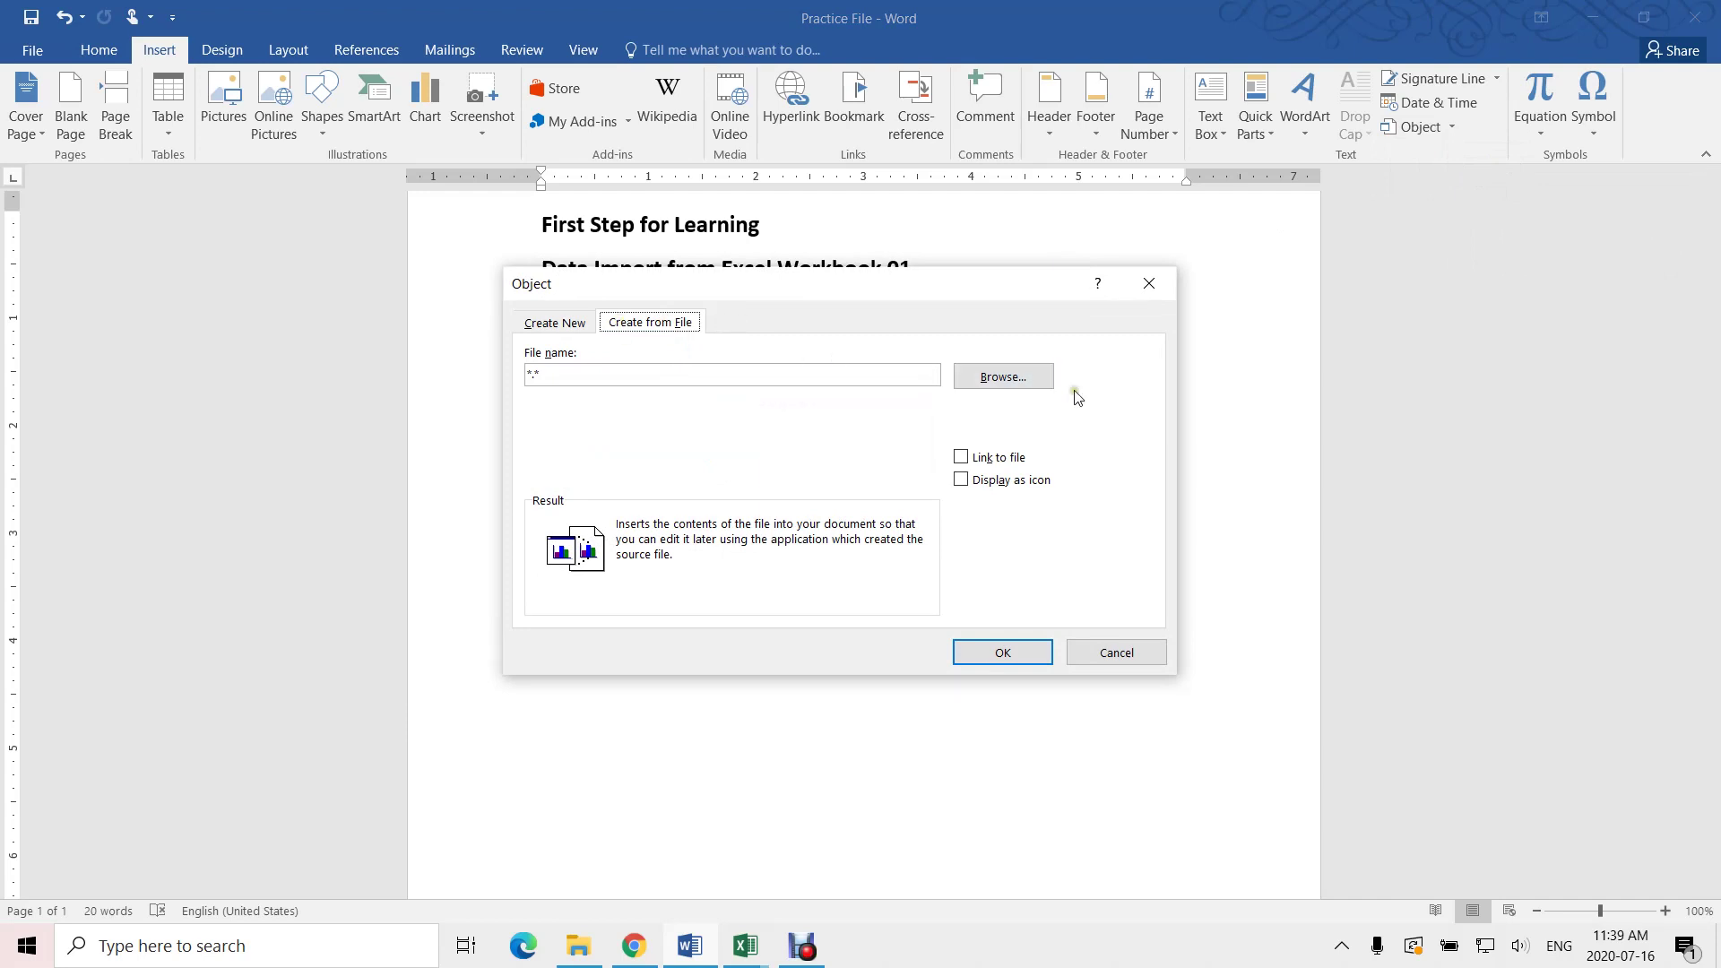
click(1024, 381)
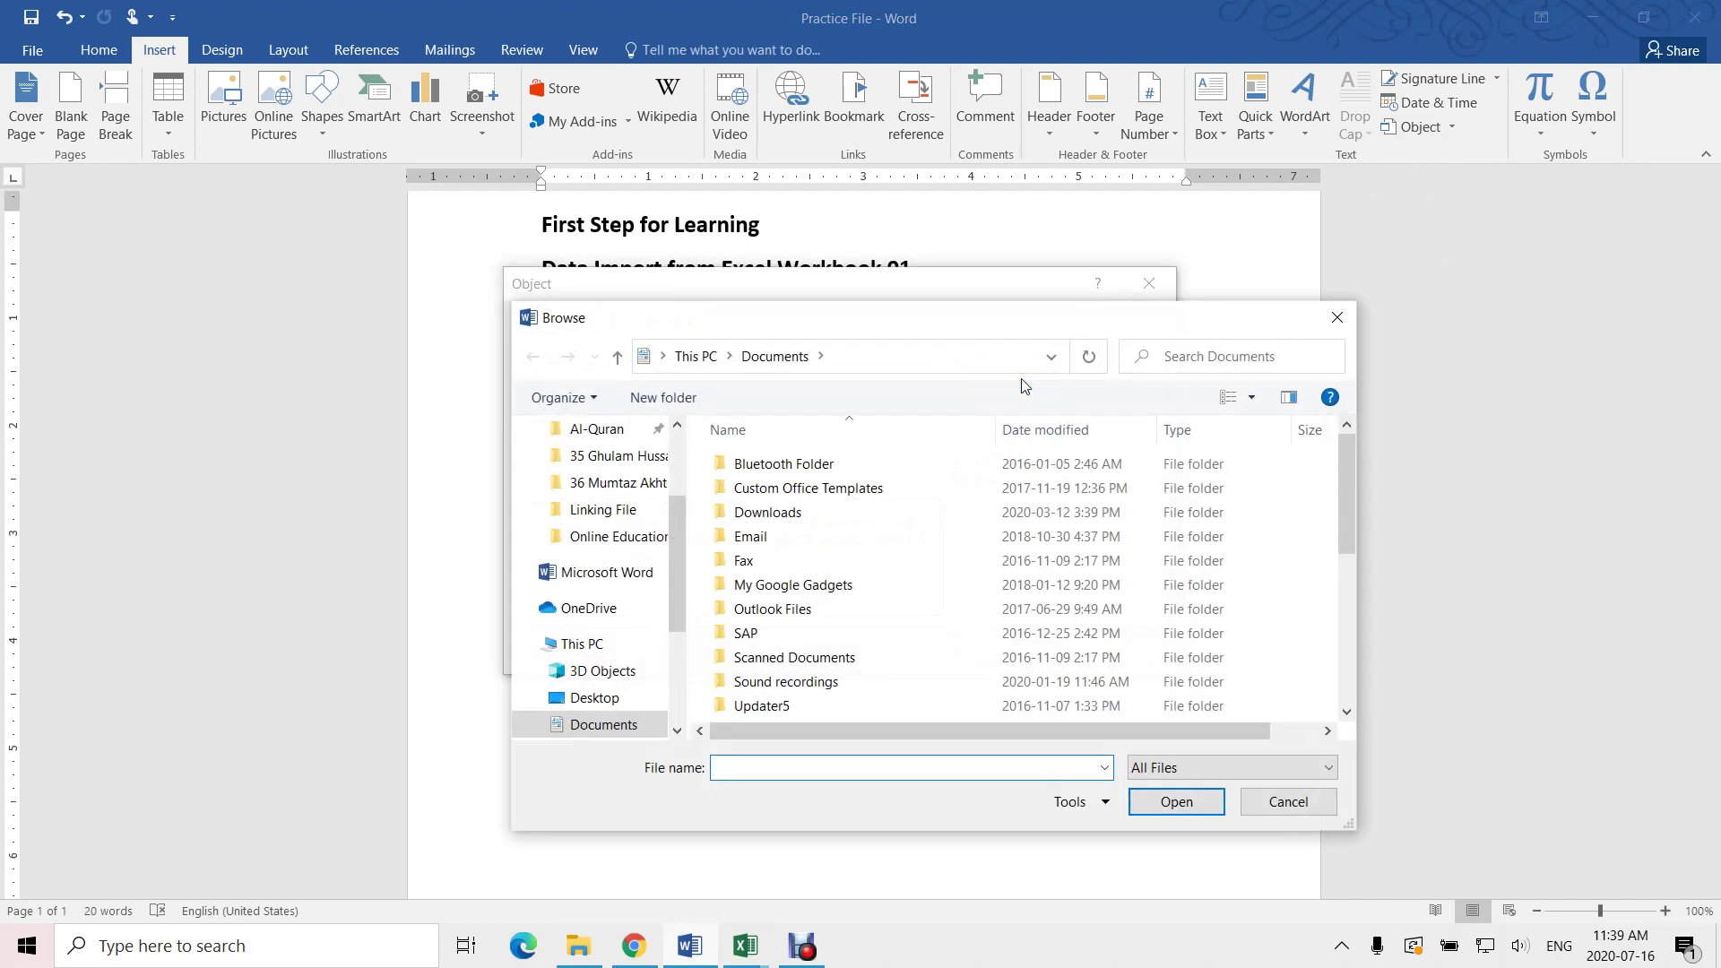
- Pick Practice 01 from the Desktop's Linking File folder
drag(670, 544, 671, 561)
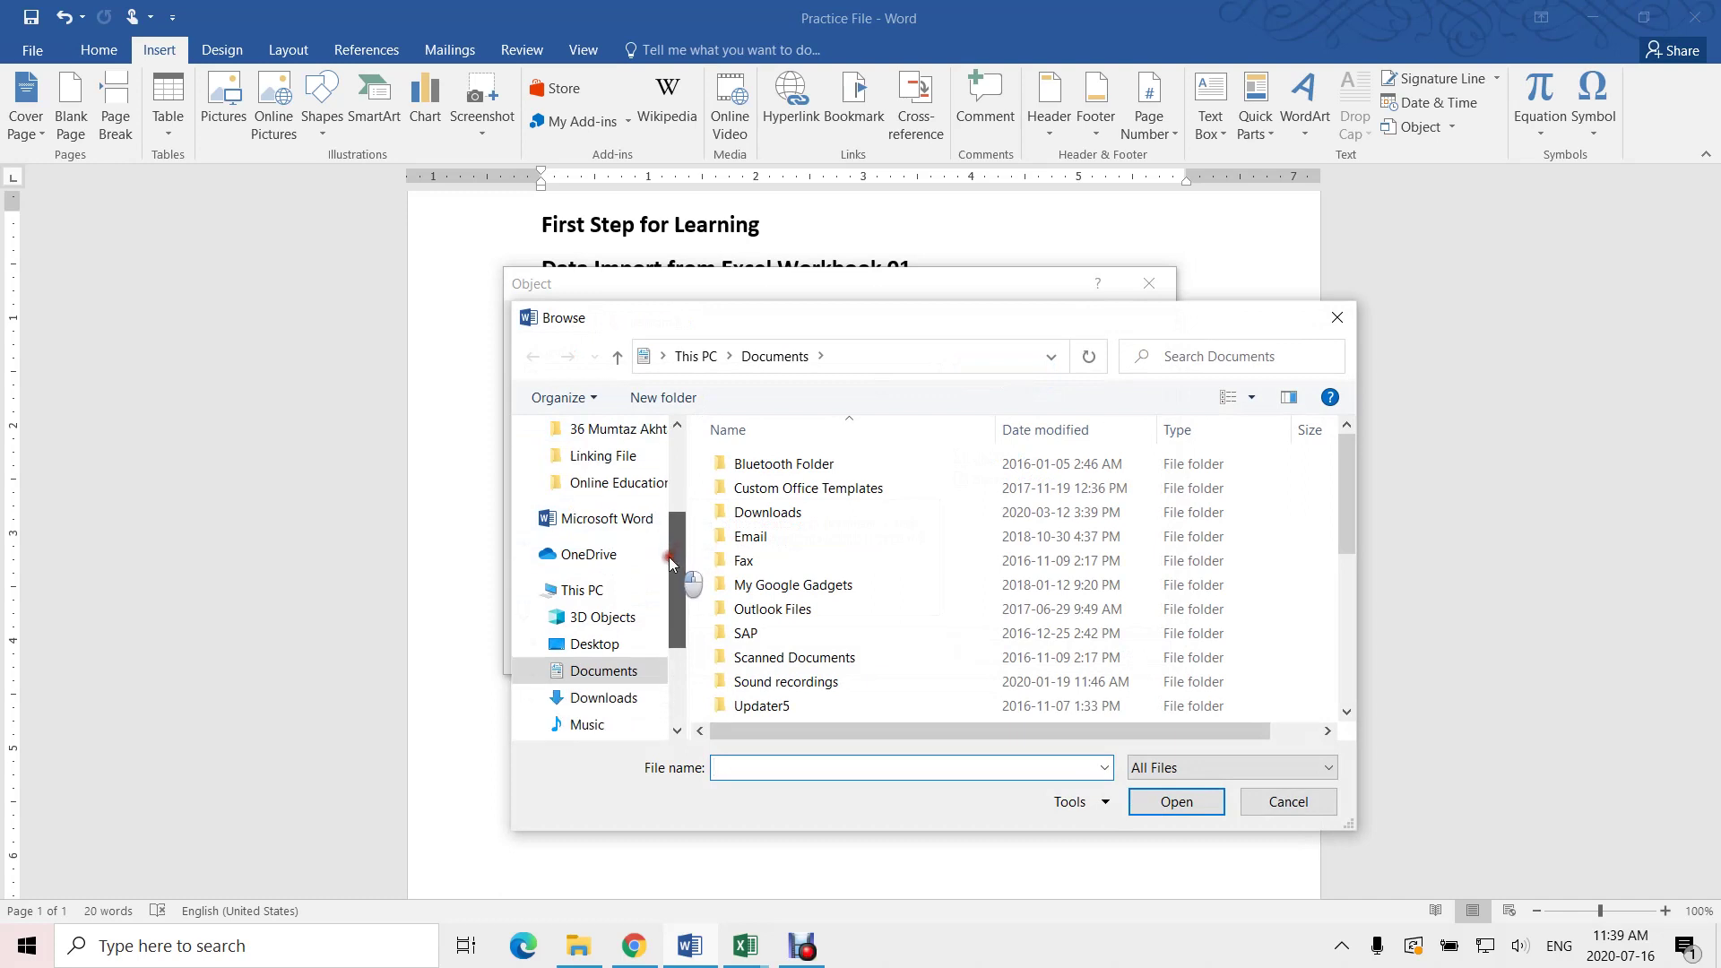
click(619, 646)
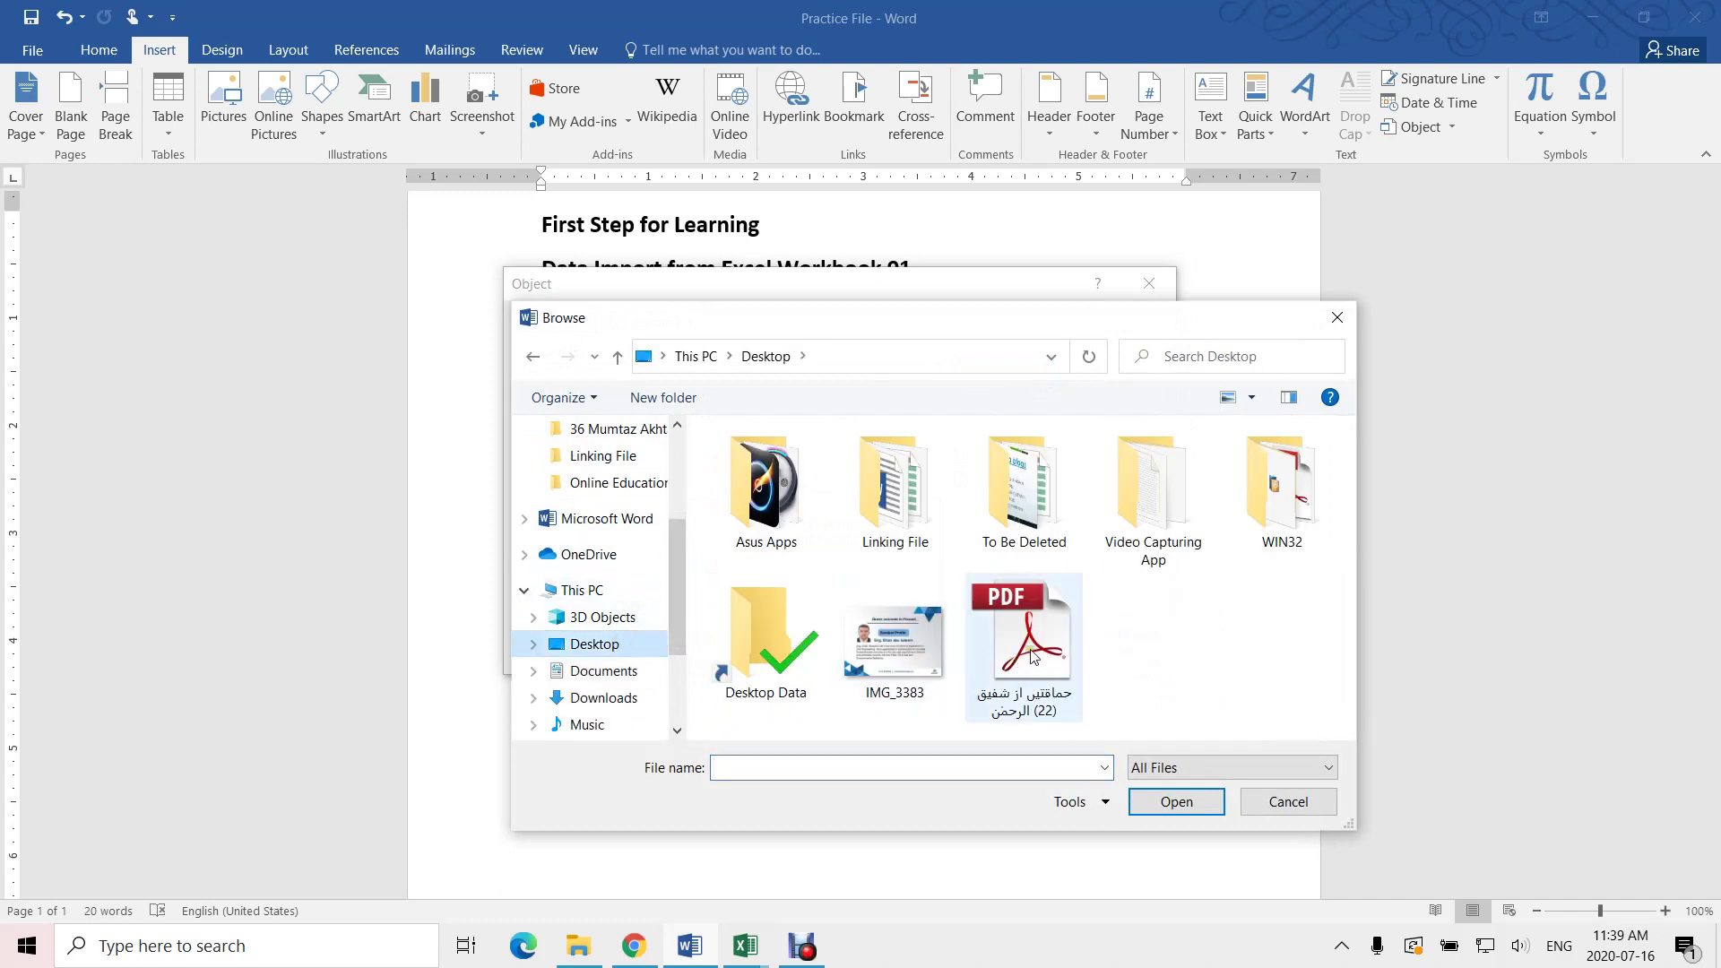
click(924, 525)
double_click(924, 525)
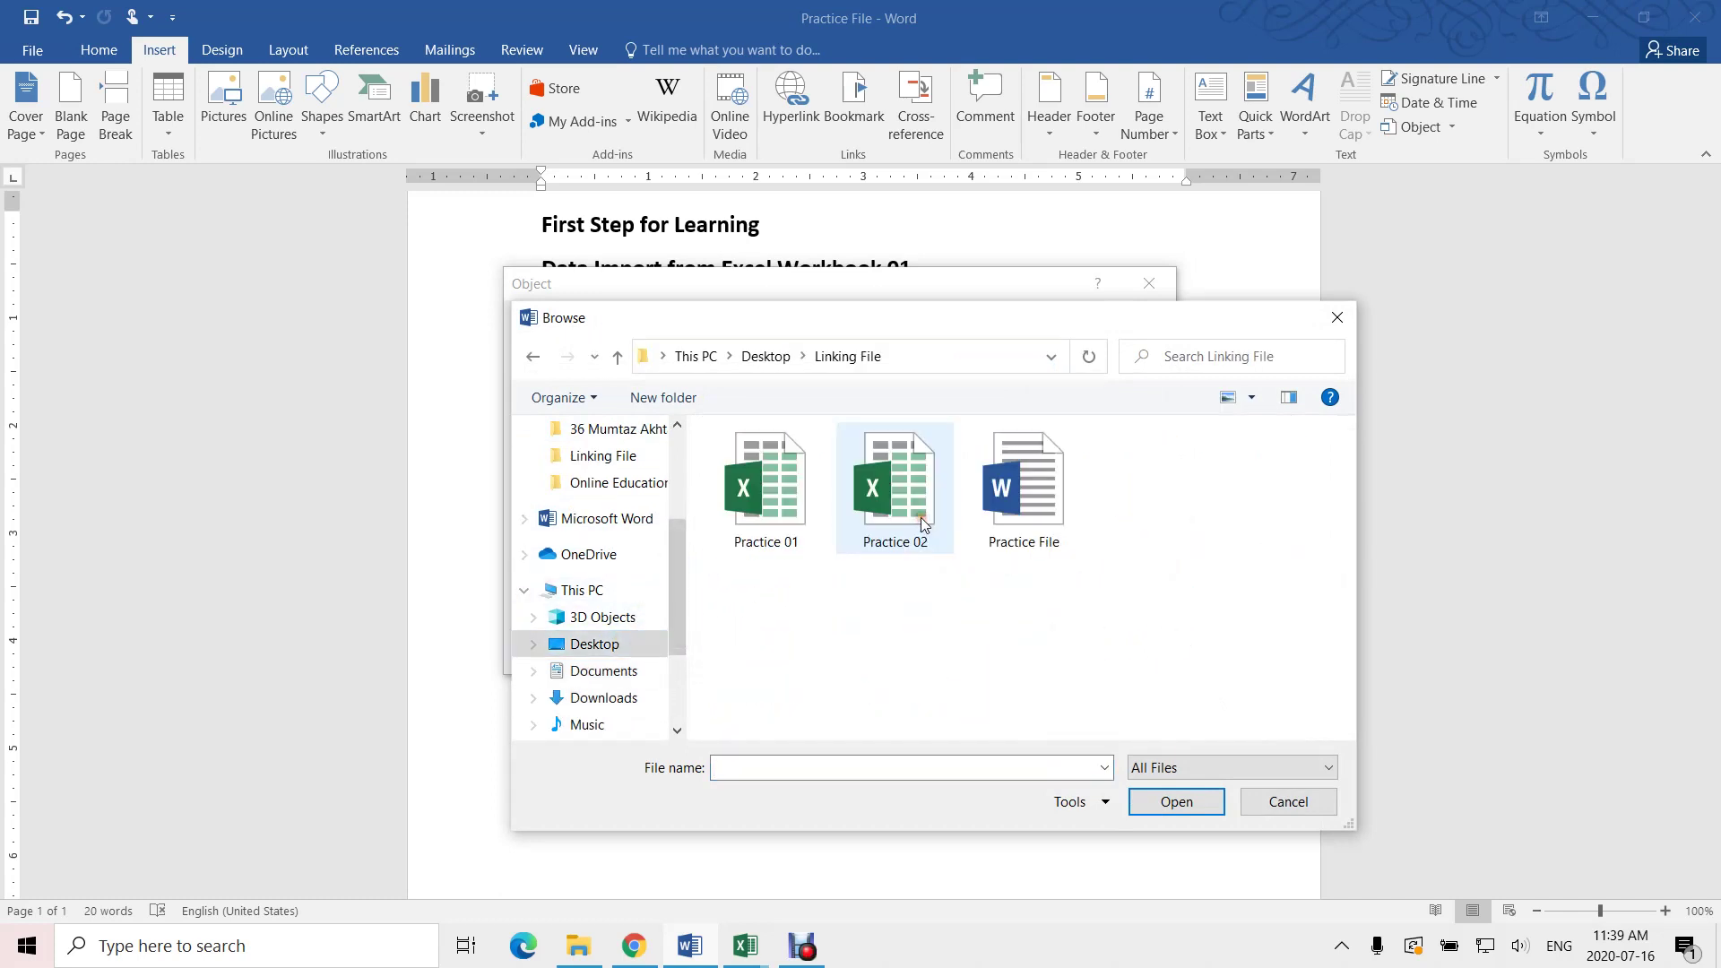
click(787, 515)
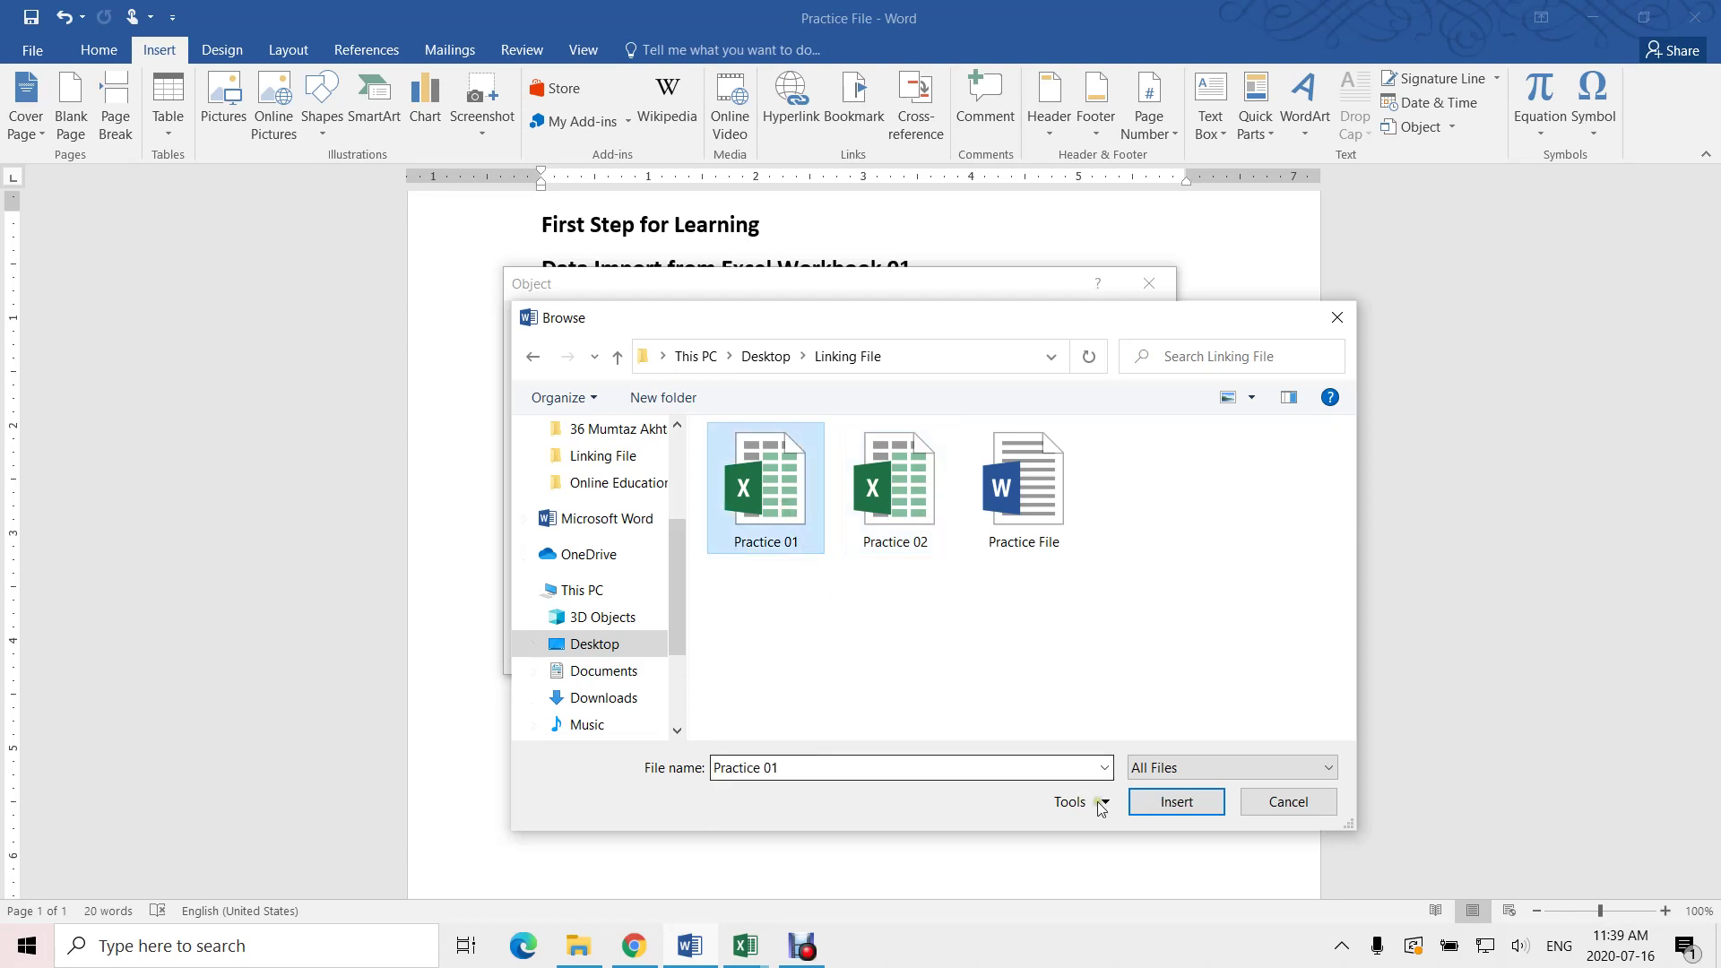
click(1166, 804)
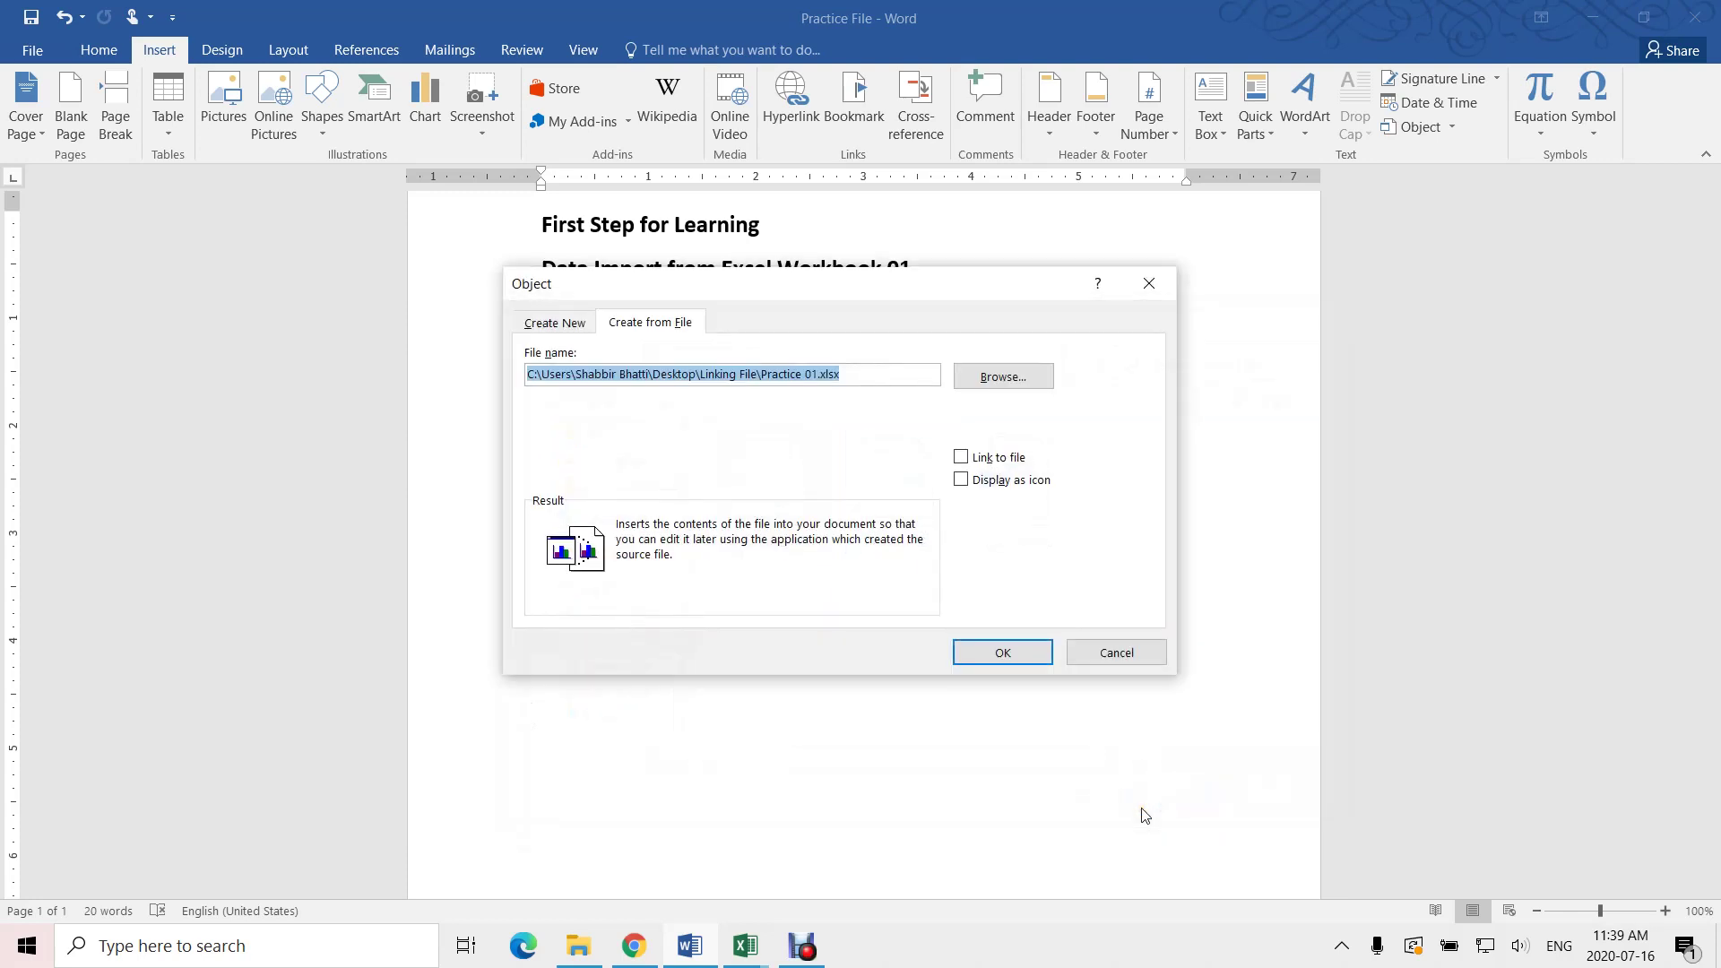
- Insert Practice 01 as a linked object, showing its Pre Test and Post Test tables
click(965, 459)
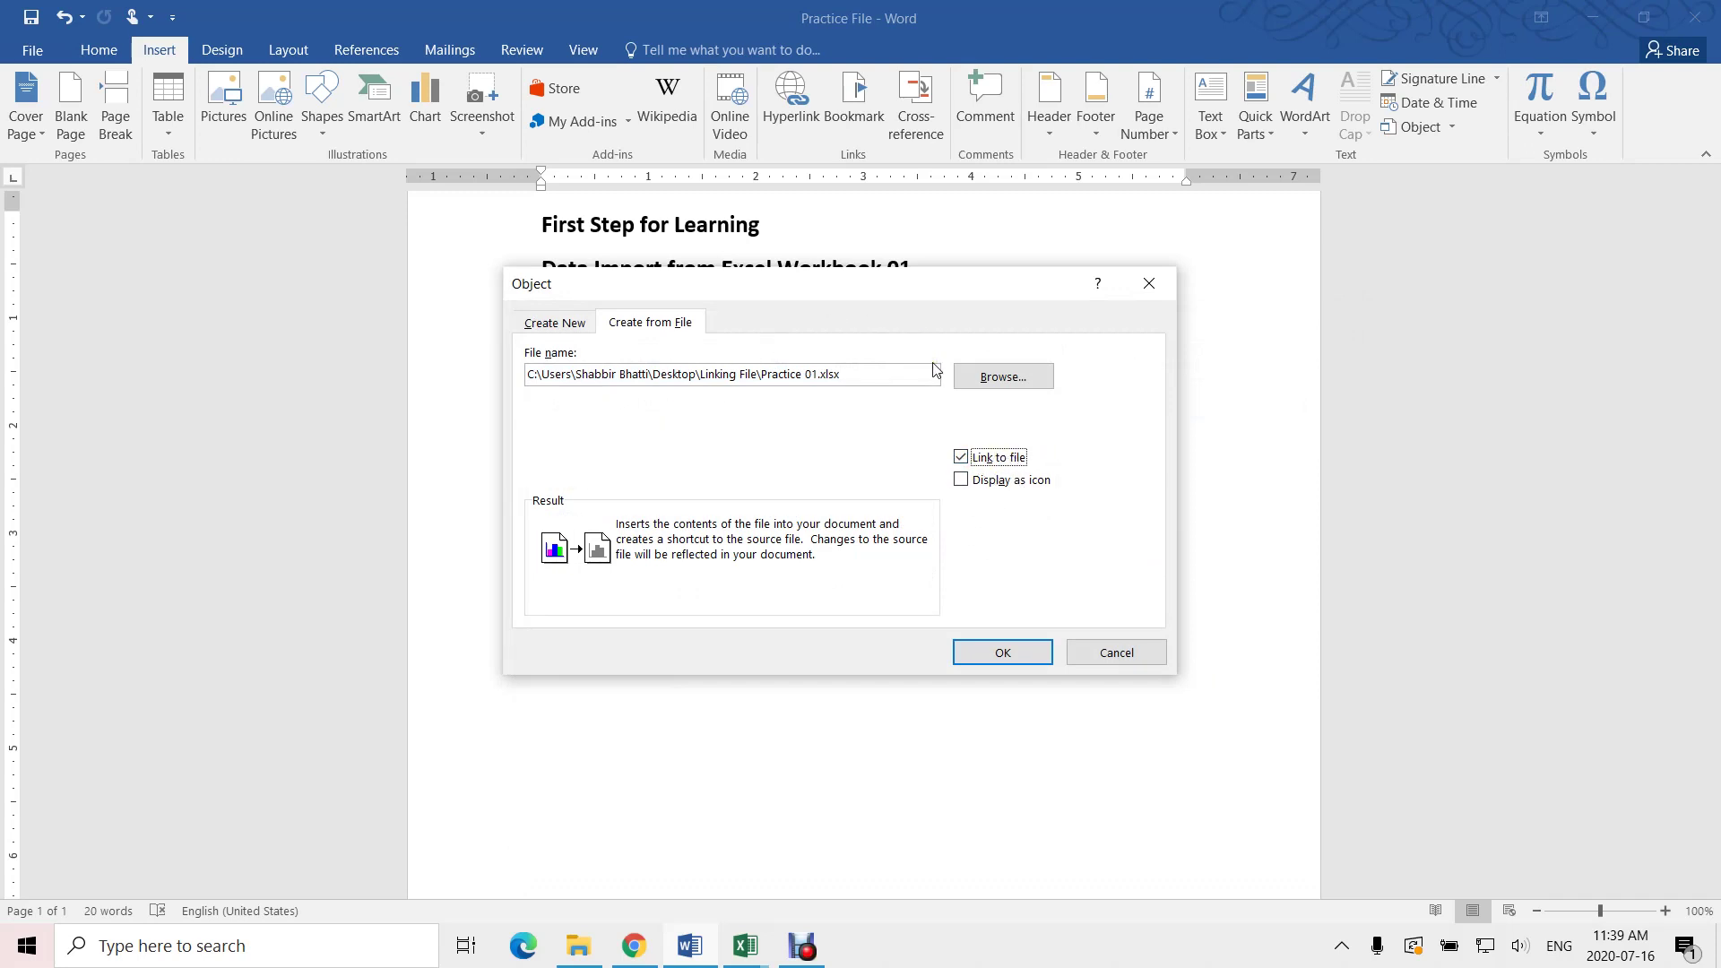
click(1004, 653)
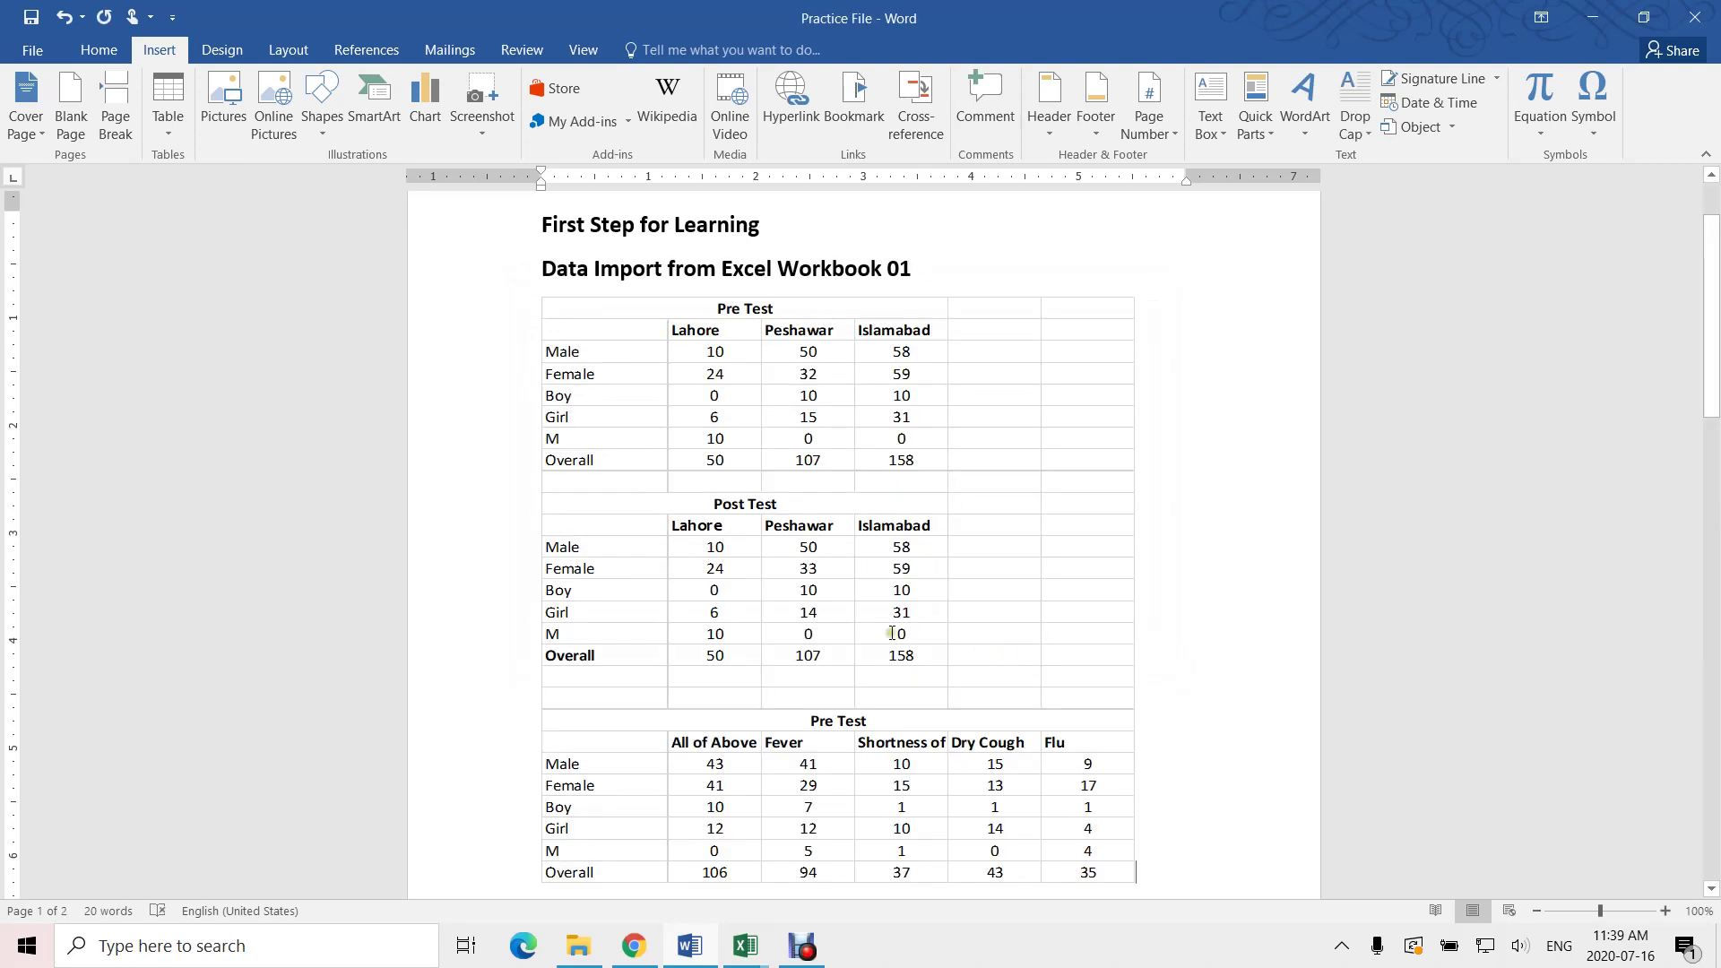
scroll(893, 634, down, 3)
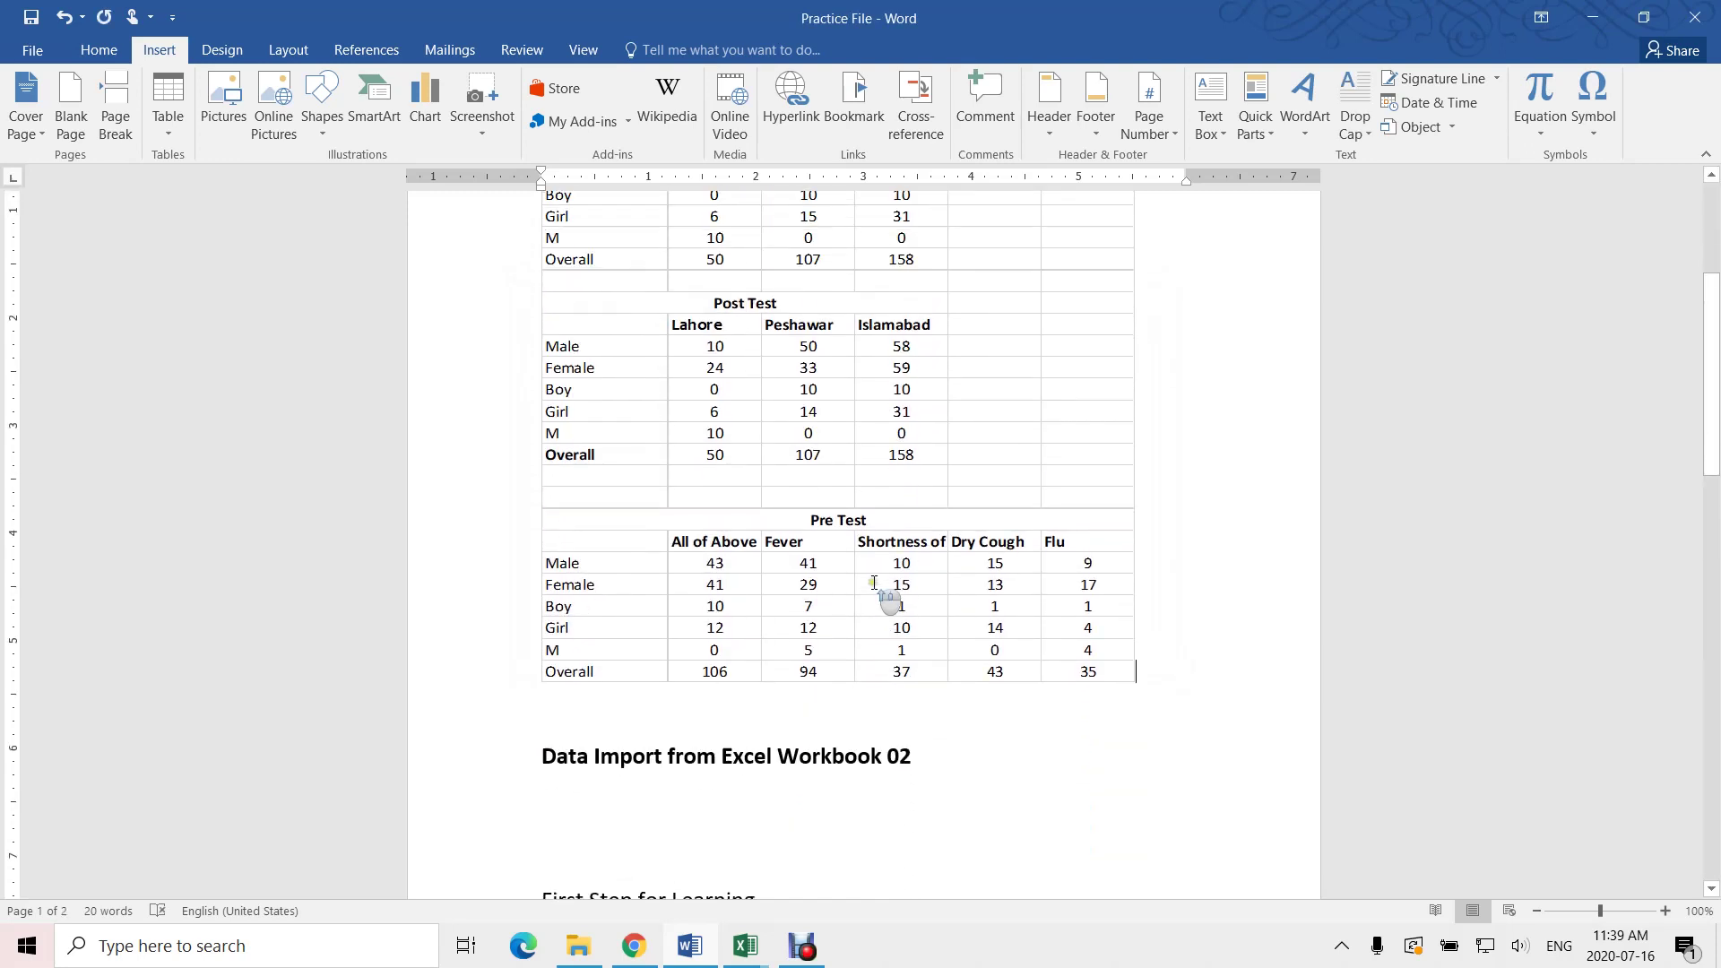
scroll(874, 583, up, 4)
scroll(745, 413, down, 3)
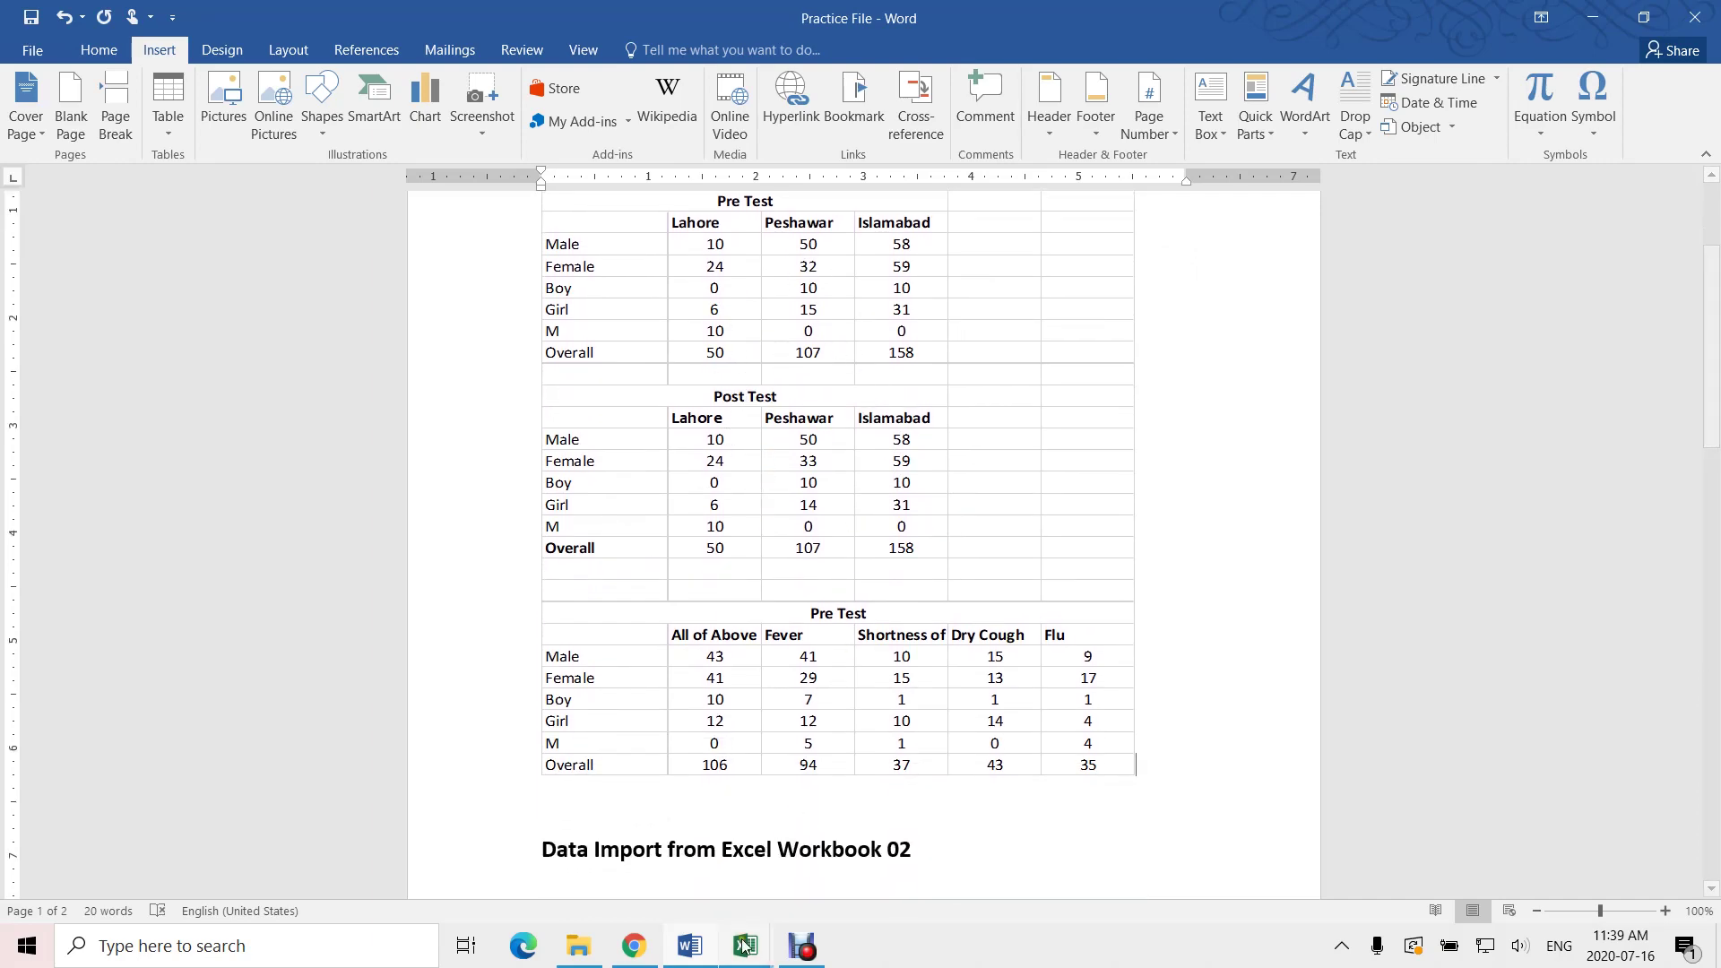
- Switch to the Practice 01 workbook and check Sheet1 and Sheet2, ending on Sheet3
mouse_move(744, 943)
click(639, 848)
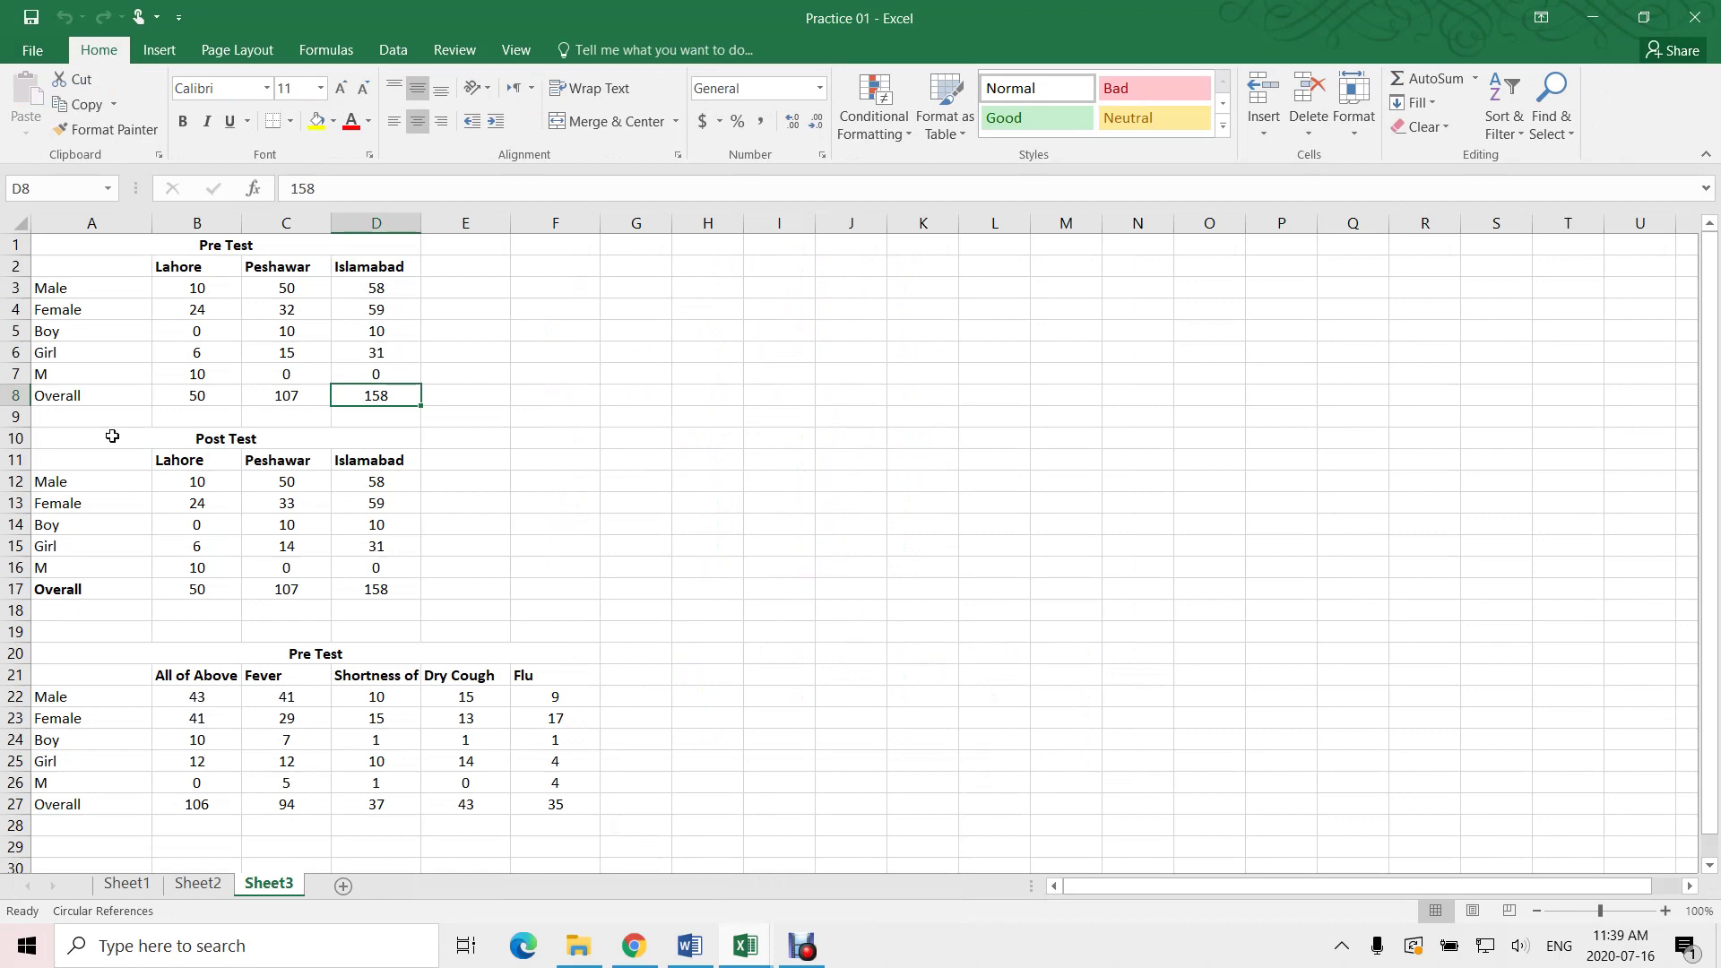
scroll(338, 519, down, 7)
scroll(338, 525, up, 5)
scroll(335, 514, up, 2)
click(175, 508)
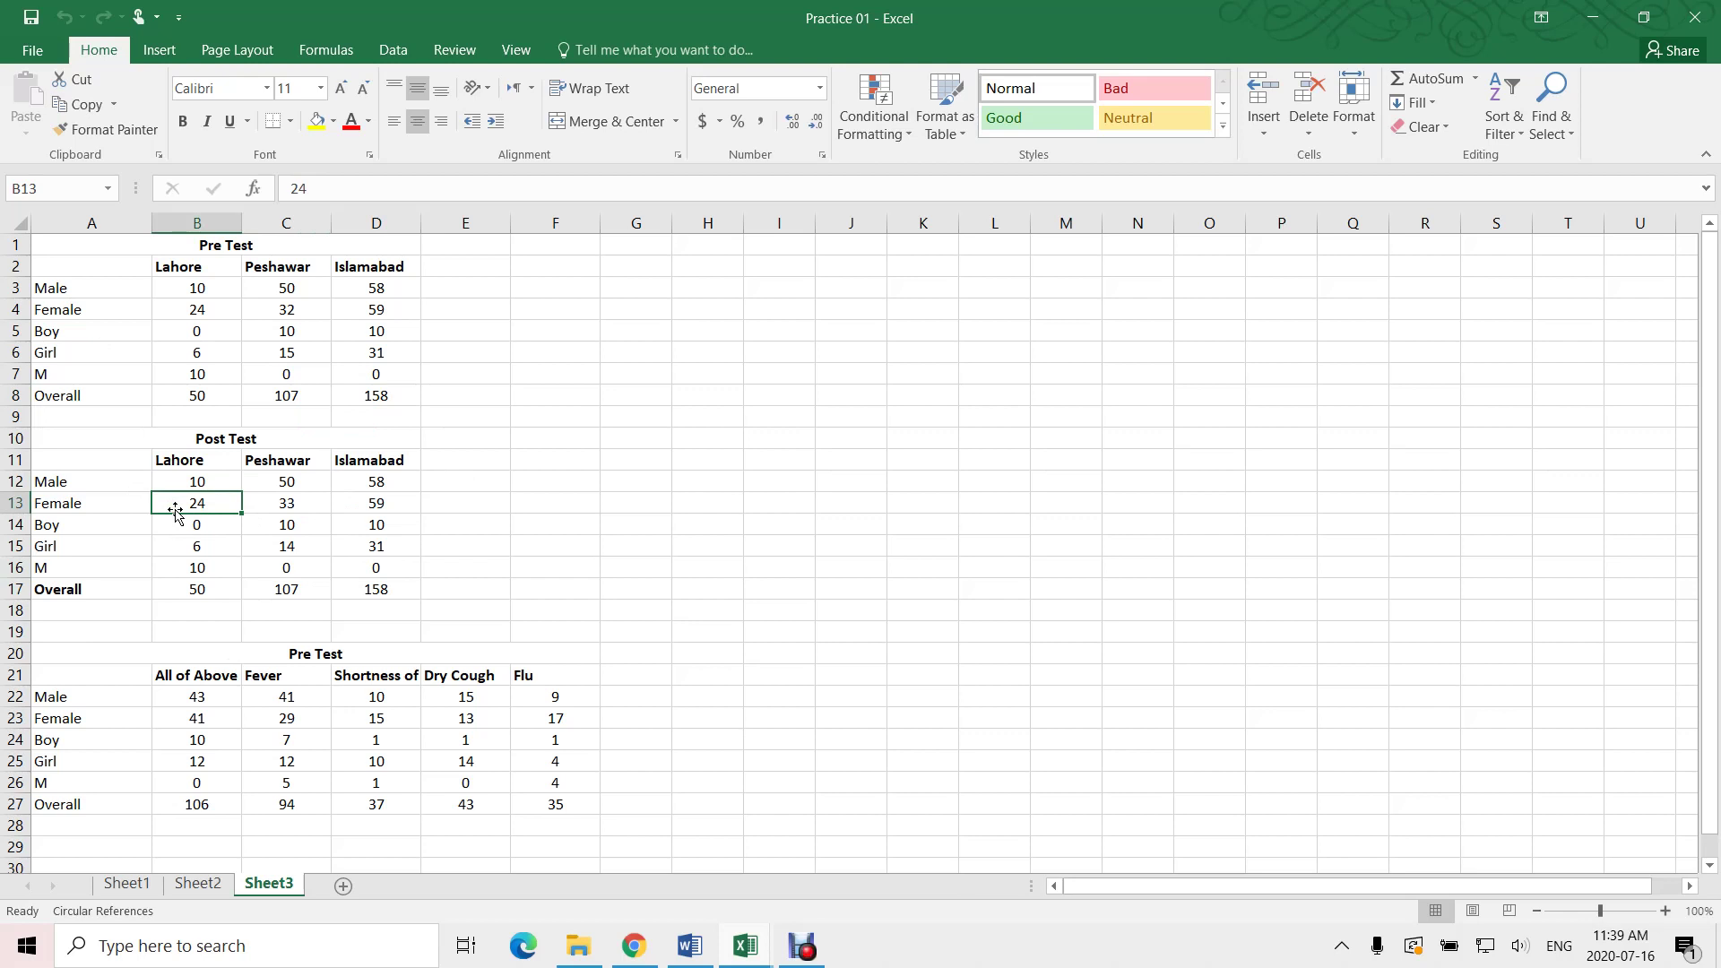
click(126, 259)
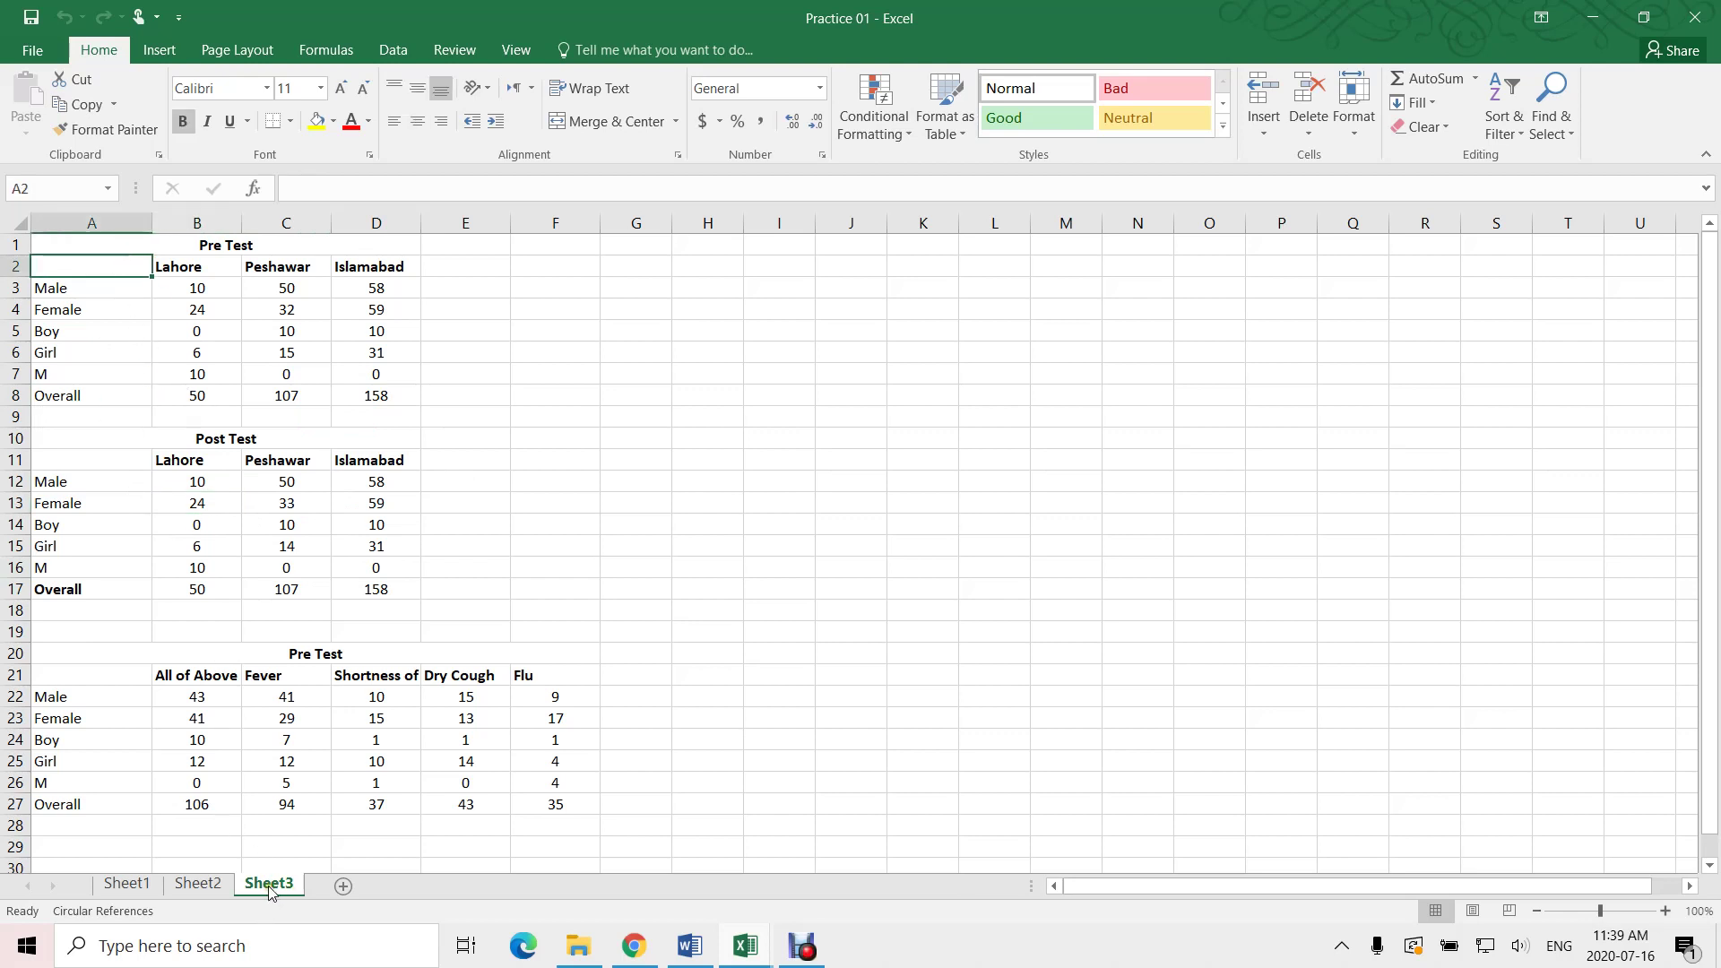
click(130, 885)
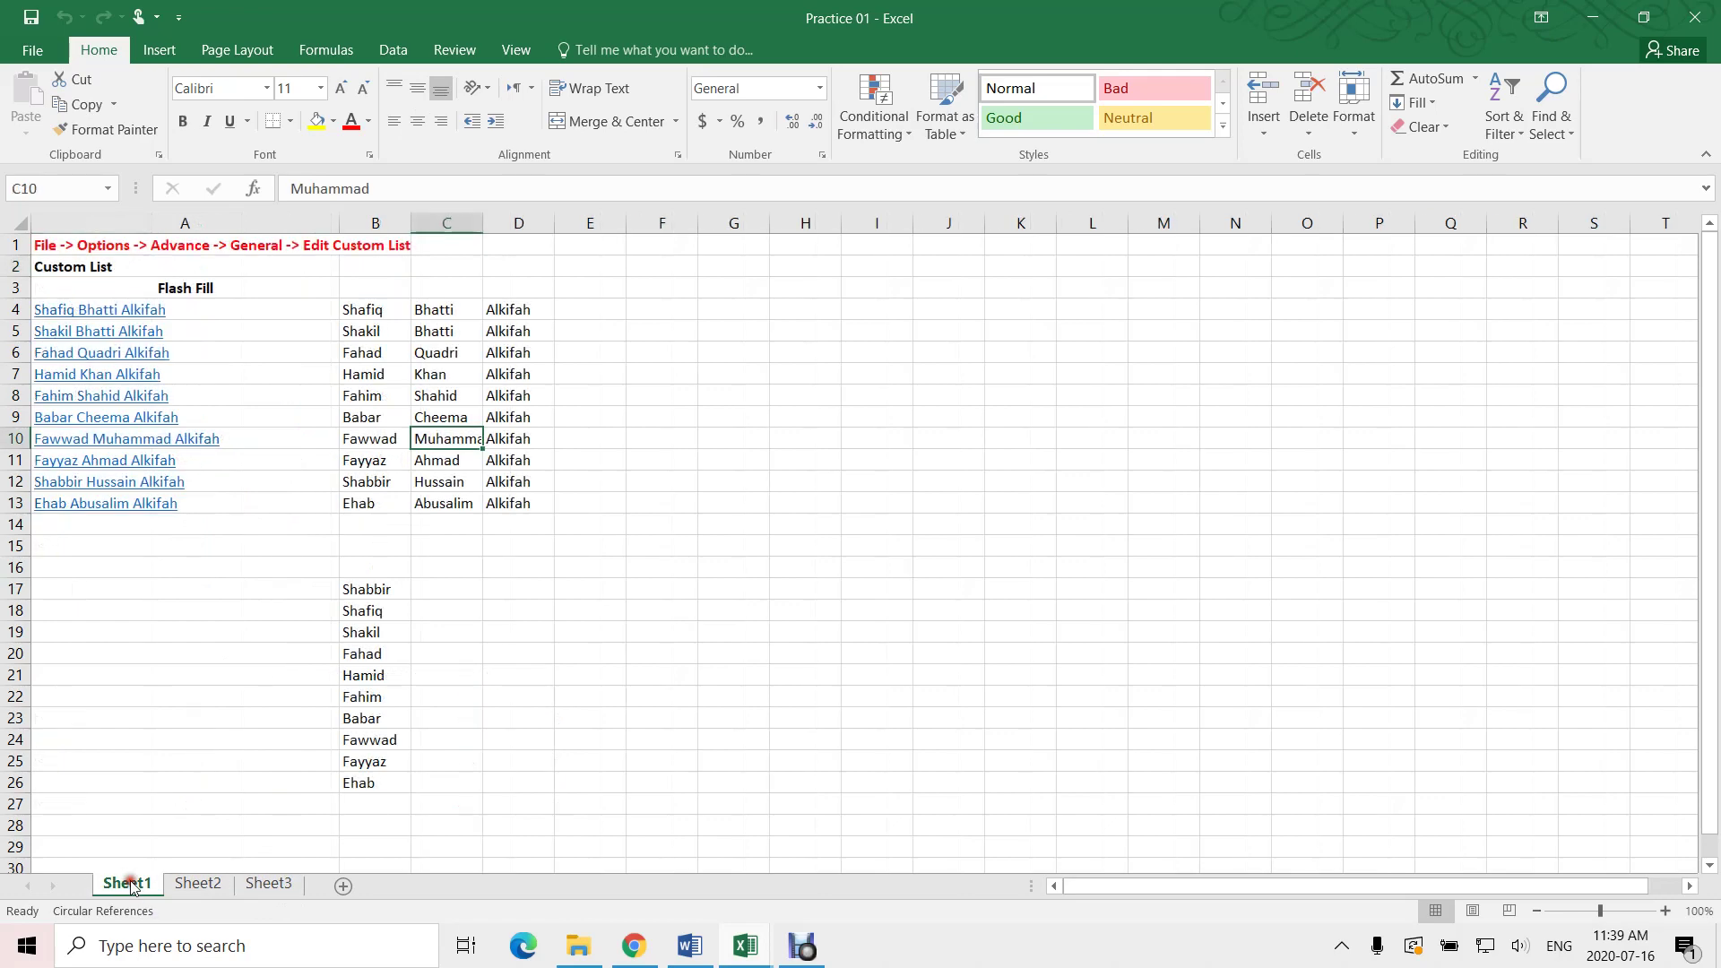
click(199, 885)
click(269, 884)
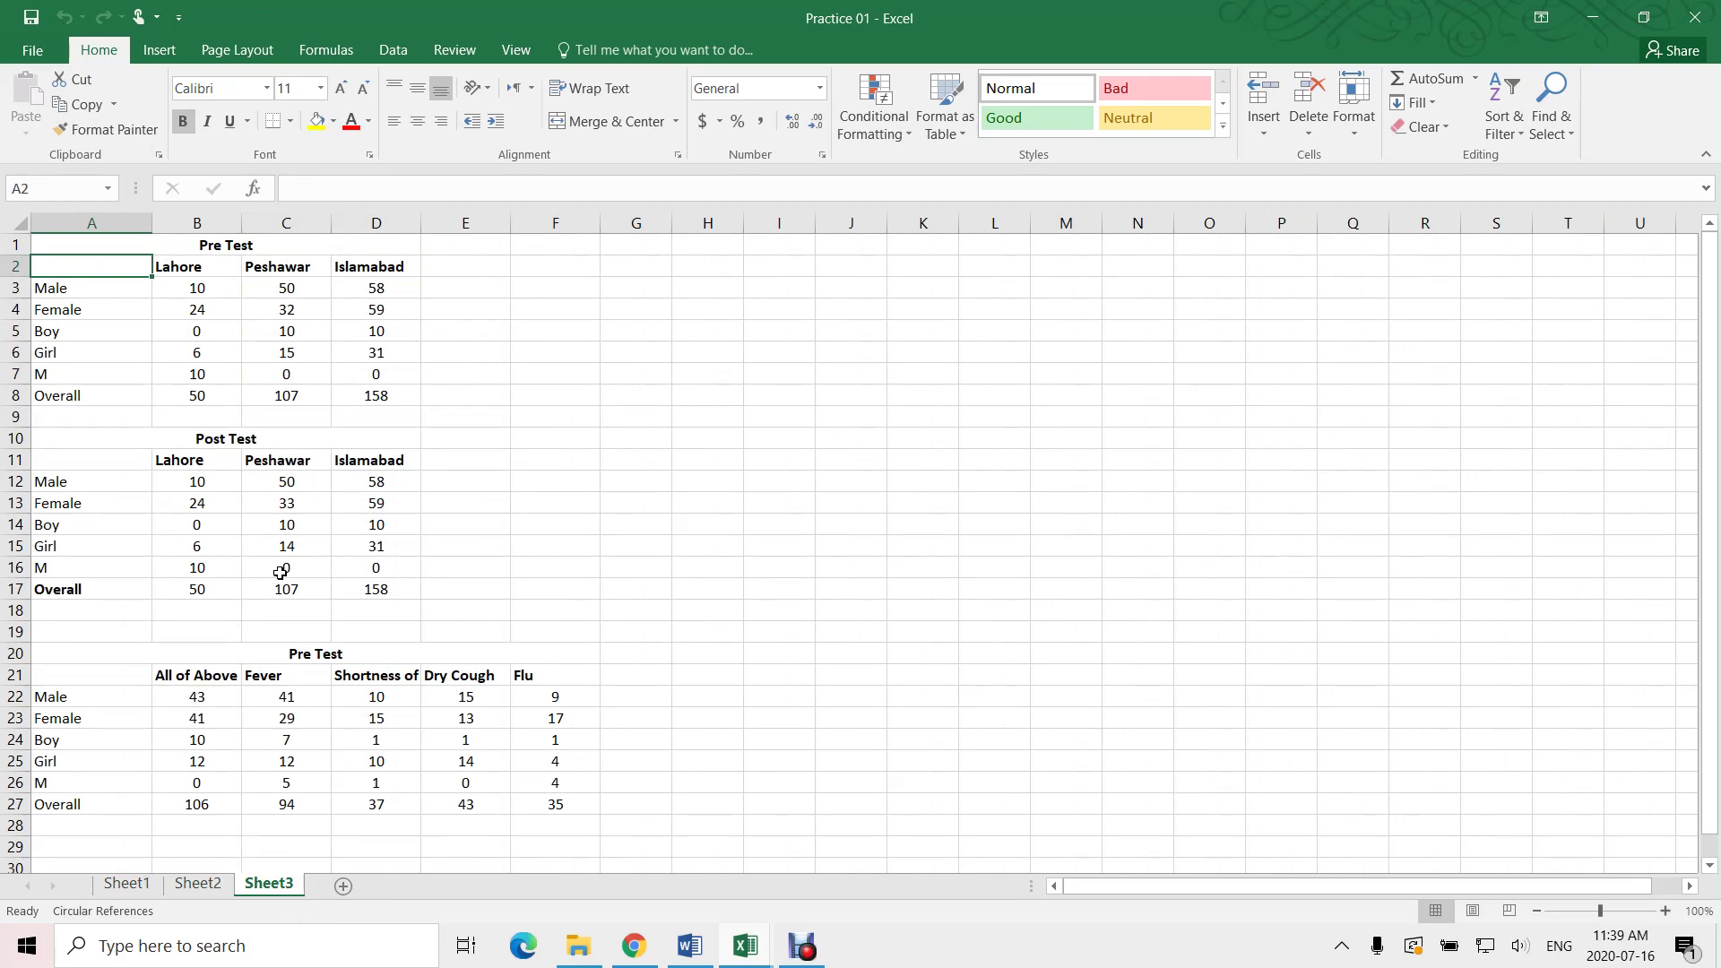
- Set the Practice 01 workbook to Sheet1 with cell A16 selected, then return to Word
key(alt+Tab)
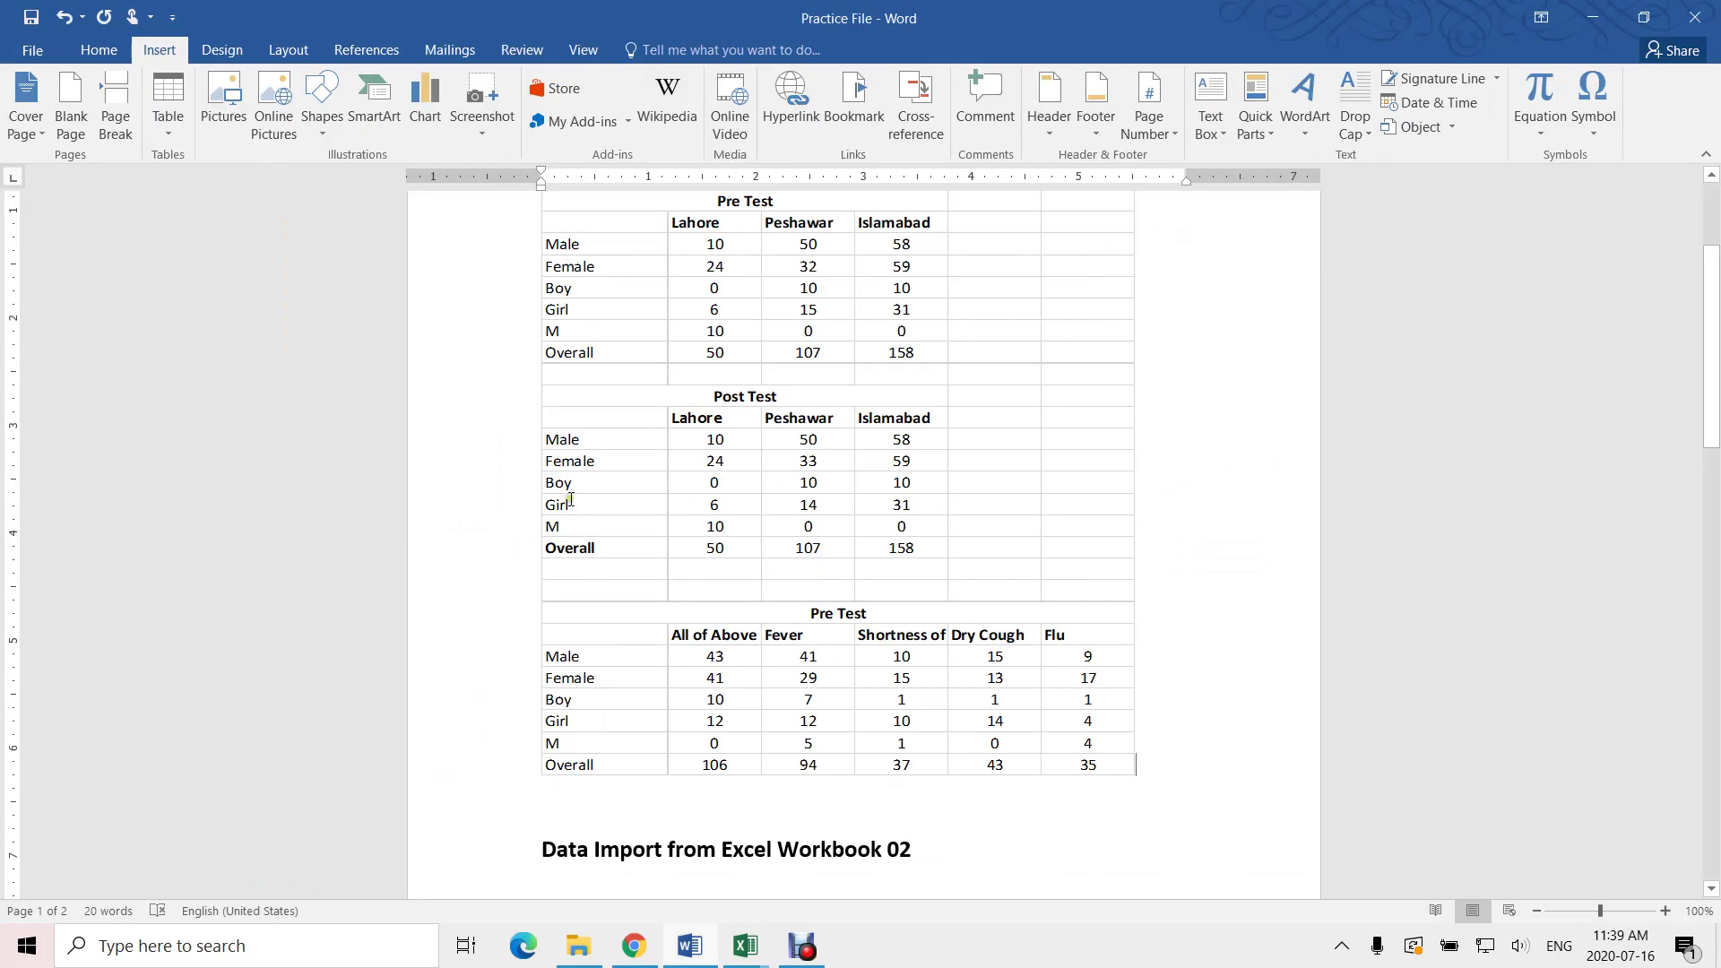
scroll(756, 487, up, 2)
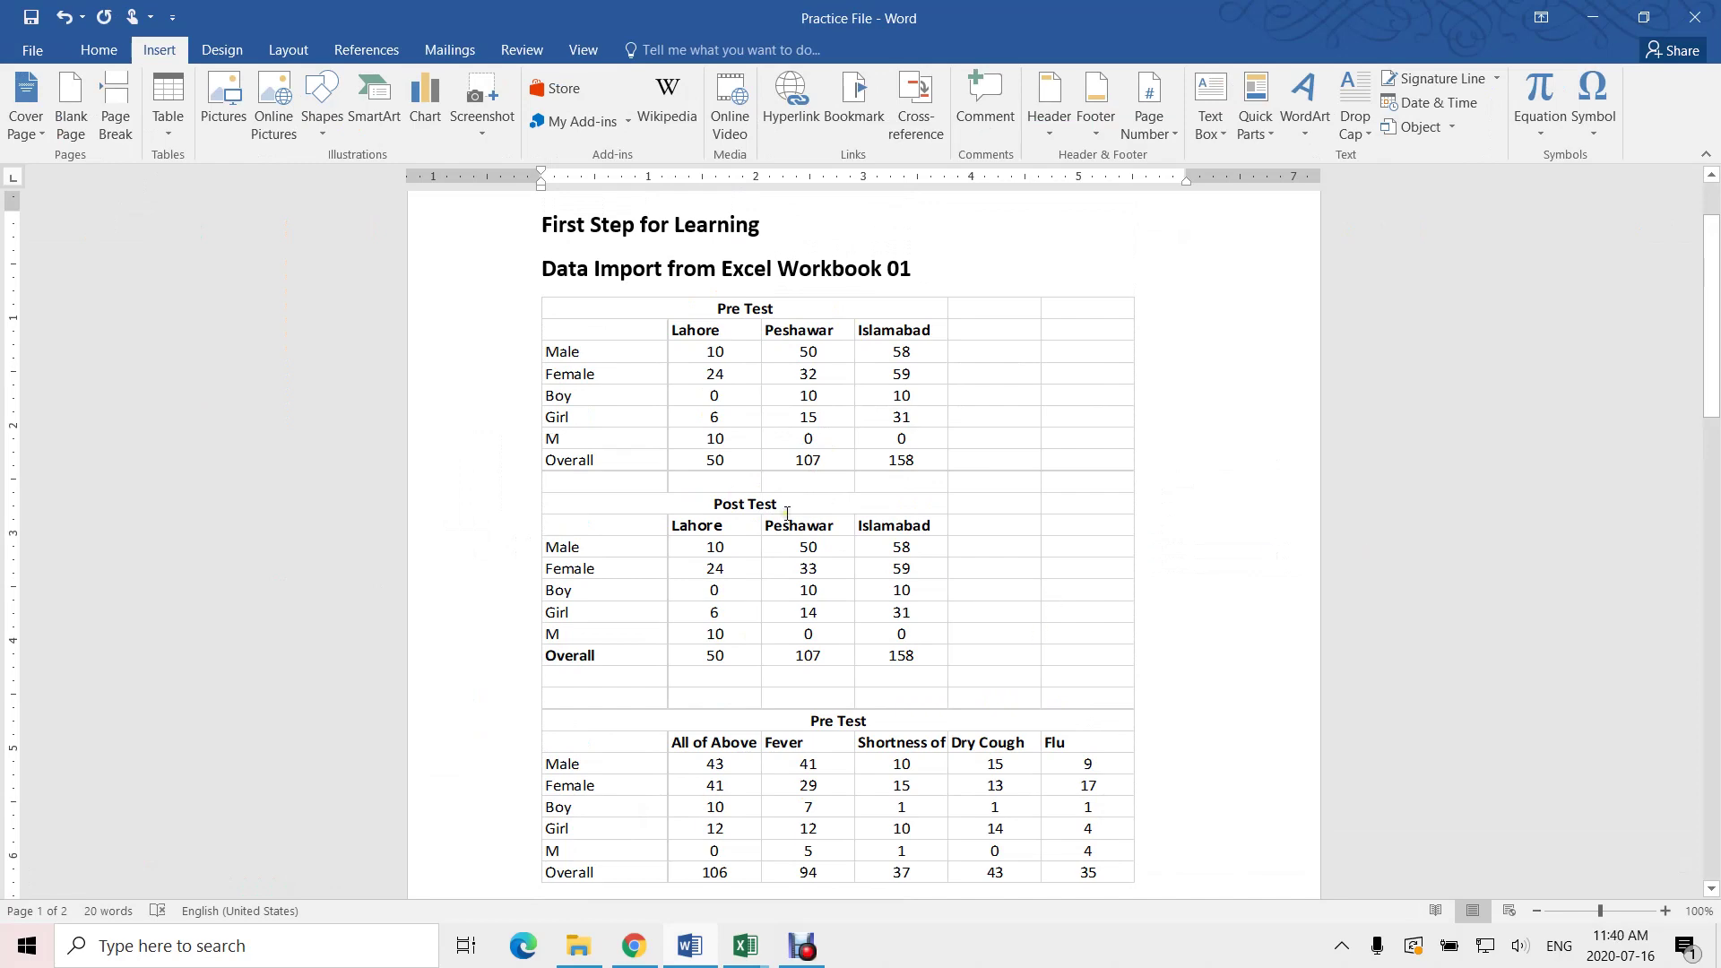
key(alt+Tab)
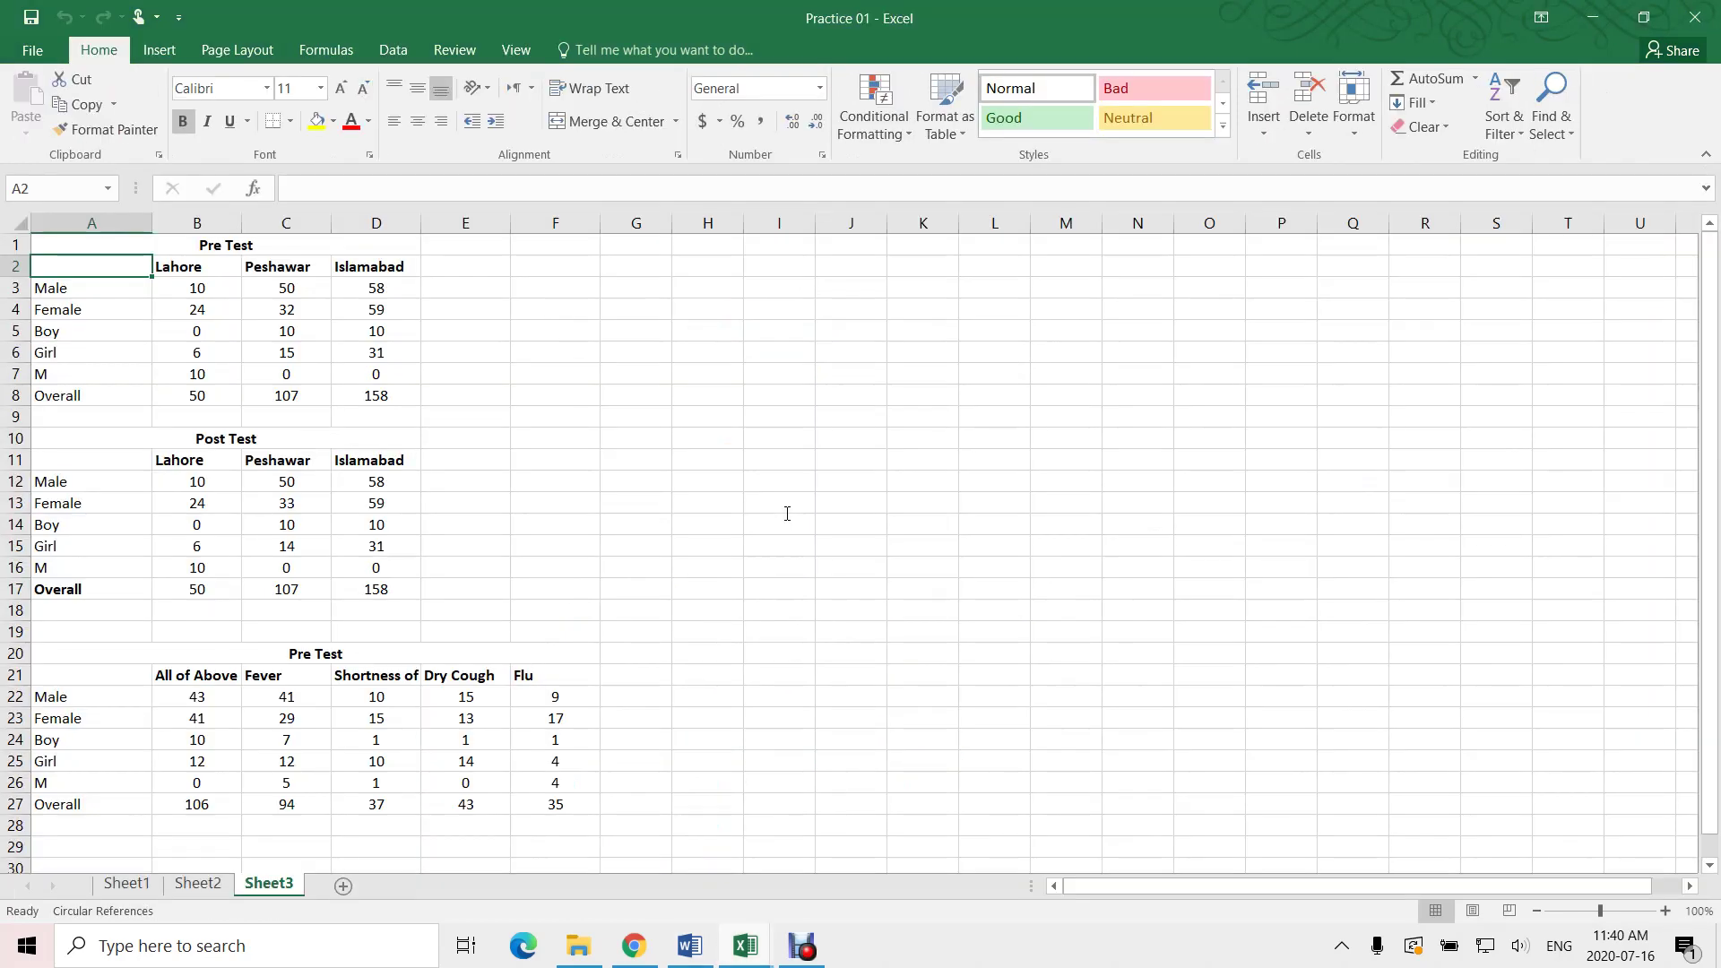
click(133, 886)
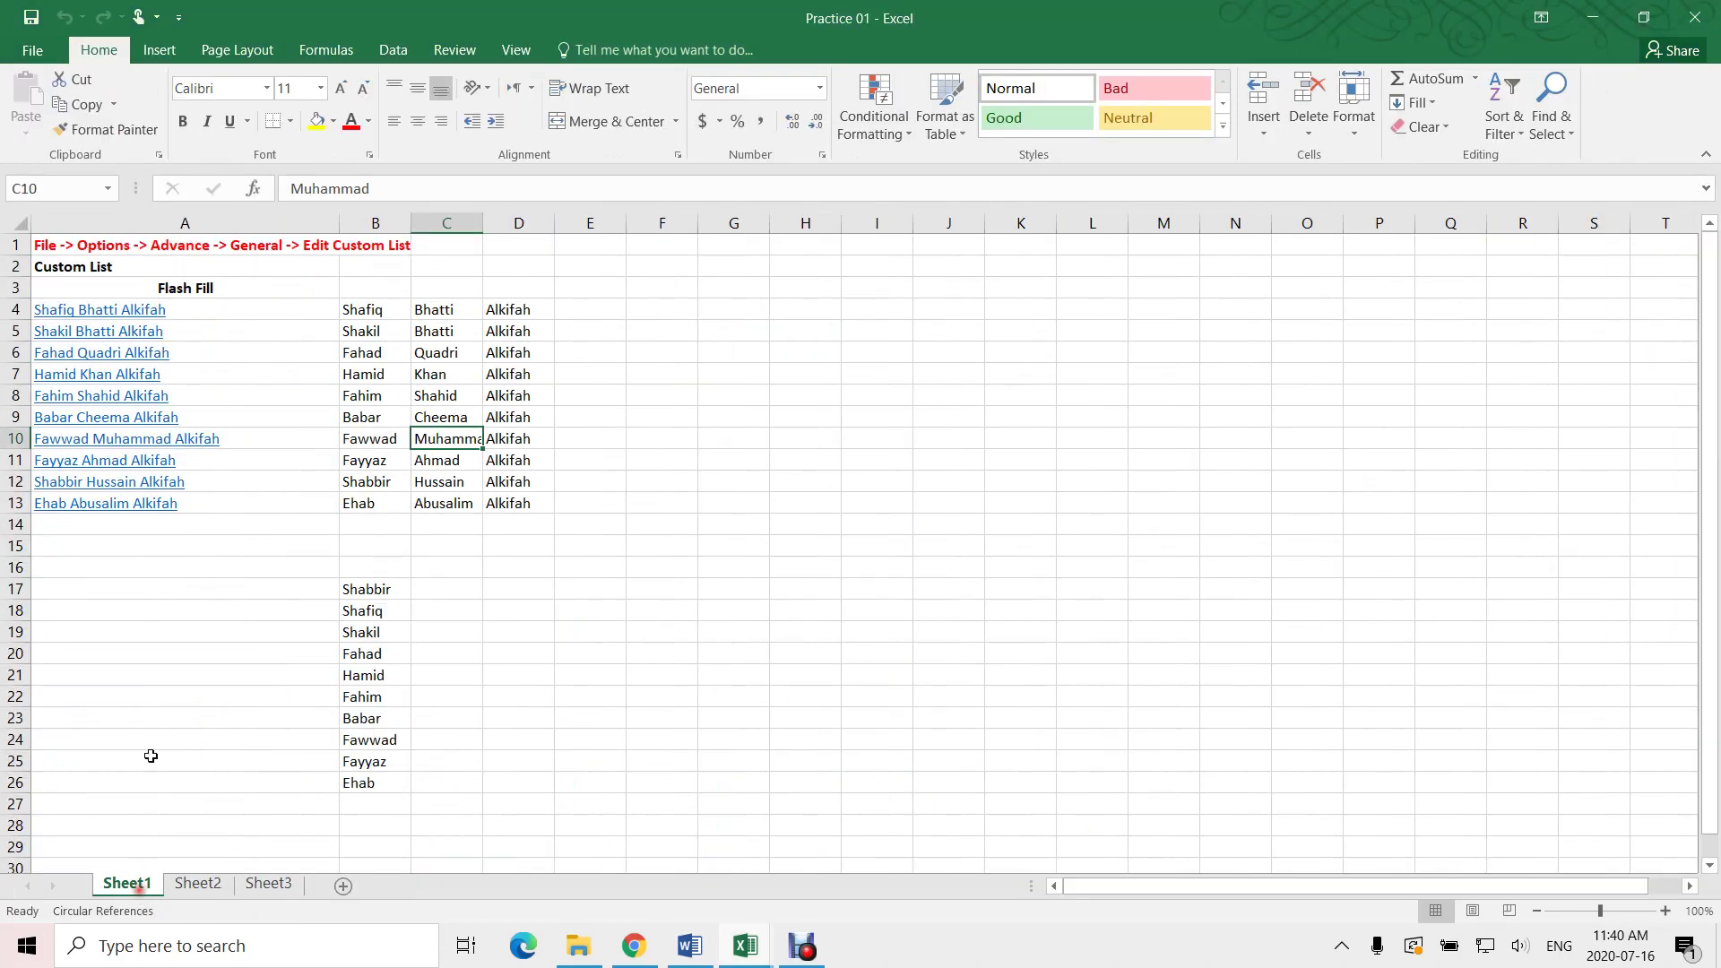
click(323, 568)
key(alt+Tab)
click(681, 503)
- Update the link to show Sheet1's Custom List and Flash Fill data, then open the workbook's Sheet2
right_click(824, 395)
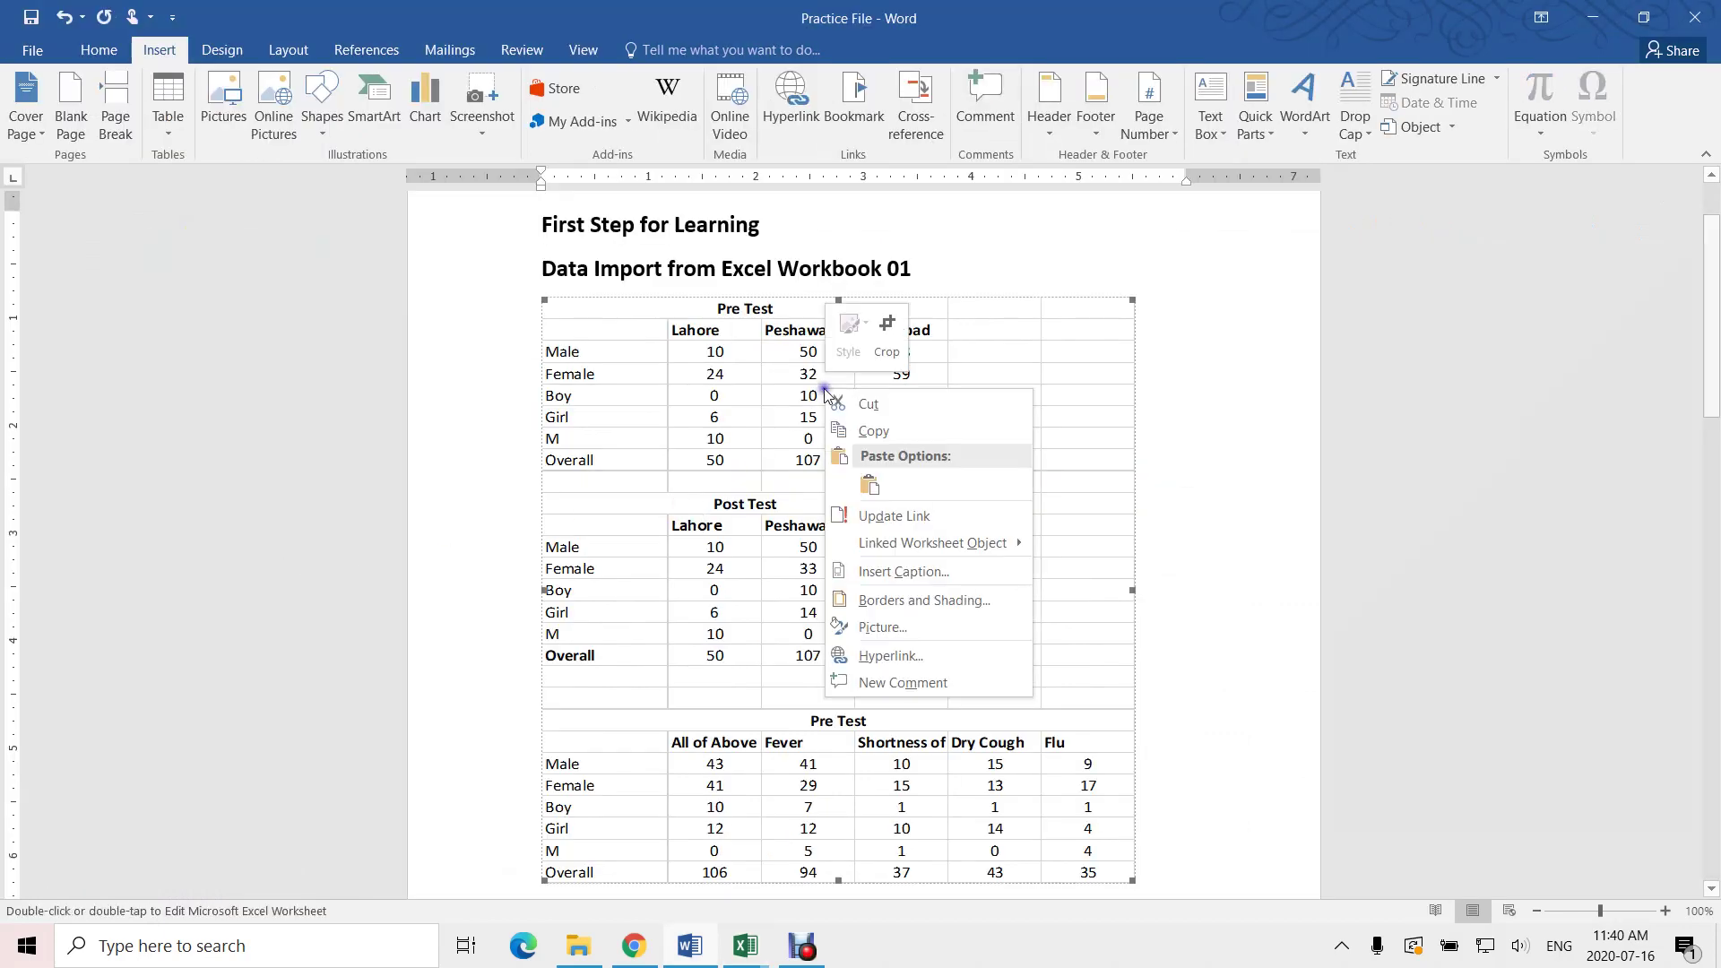
click(932, 522)
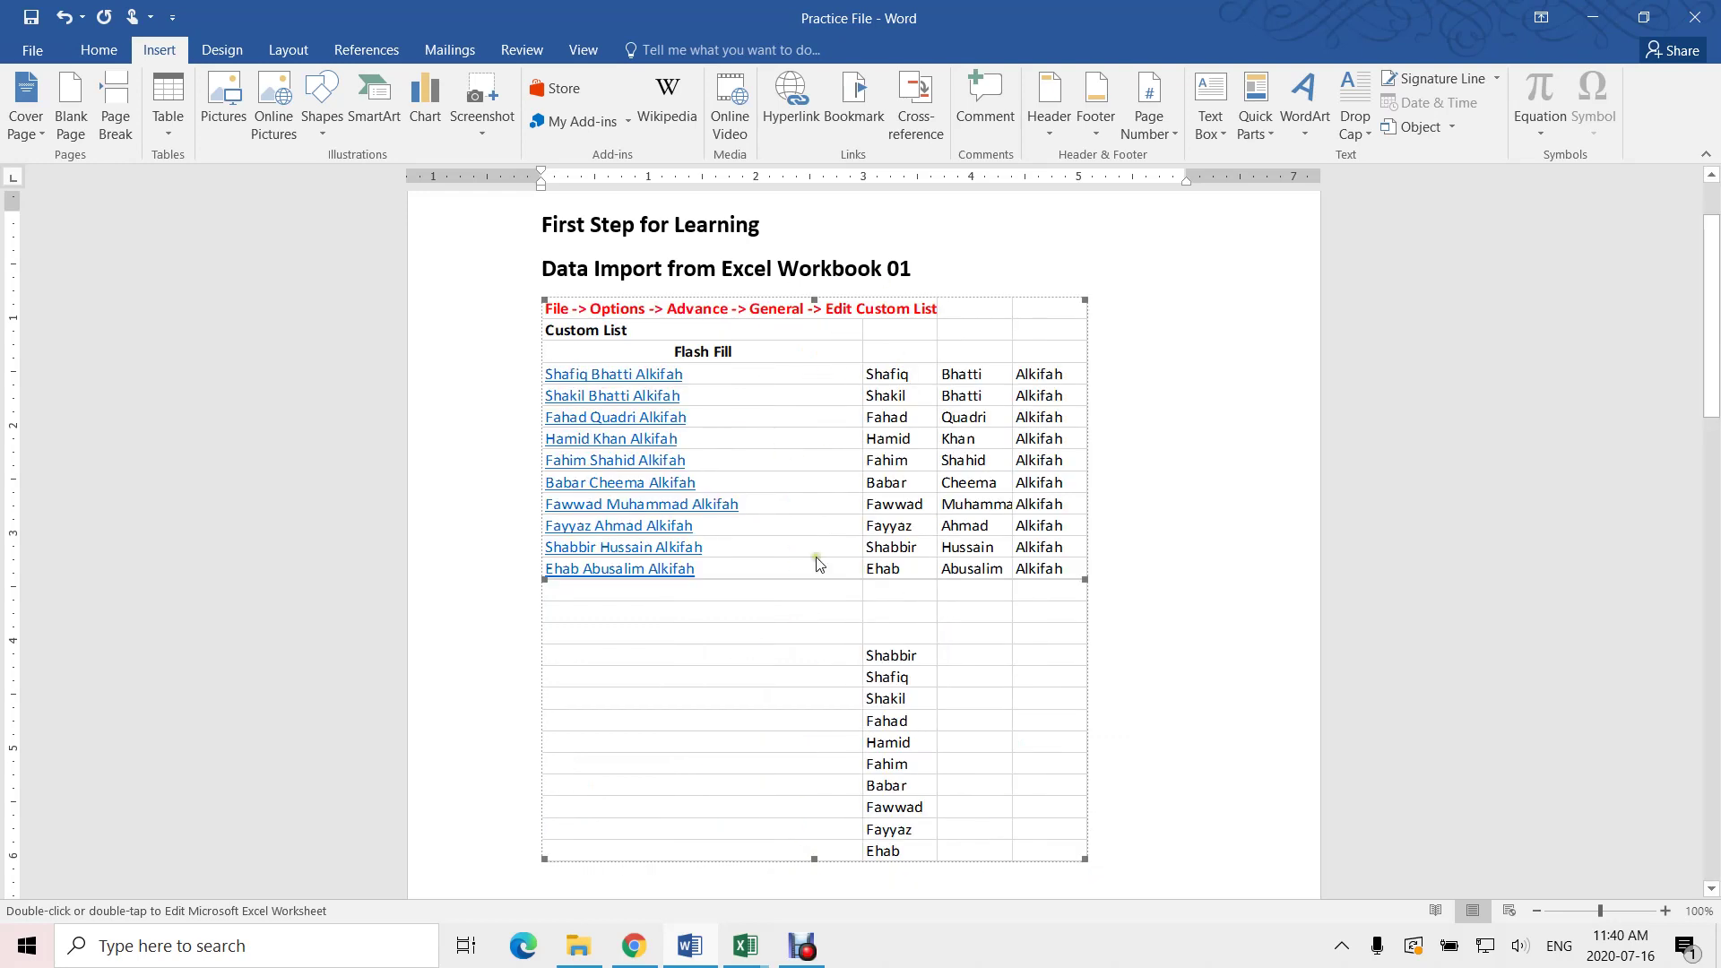
double_click(882, 502)
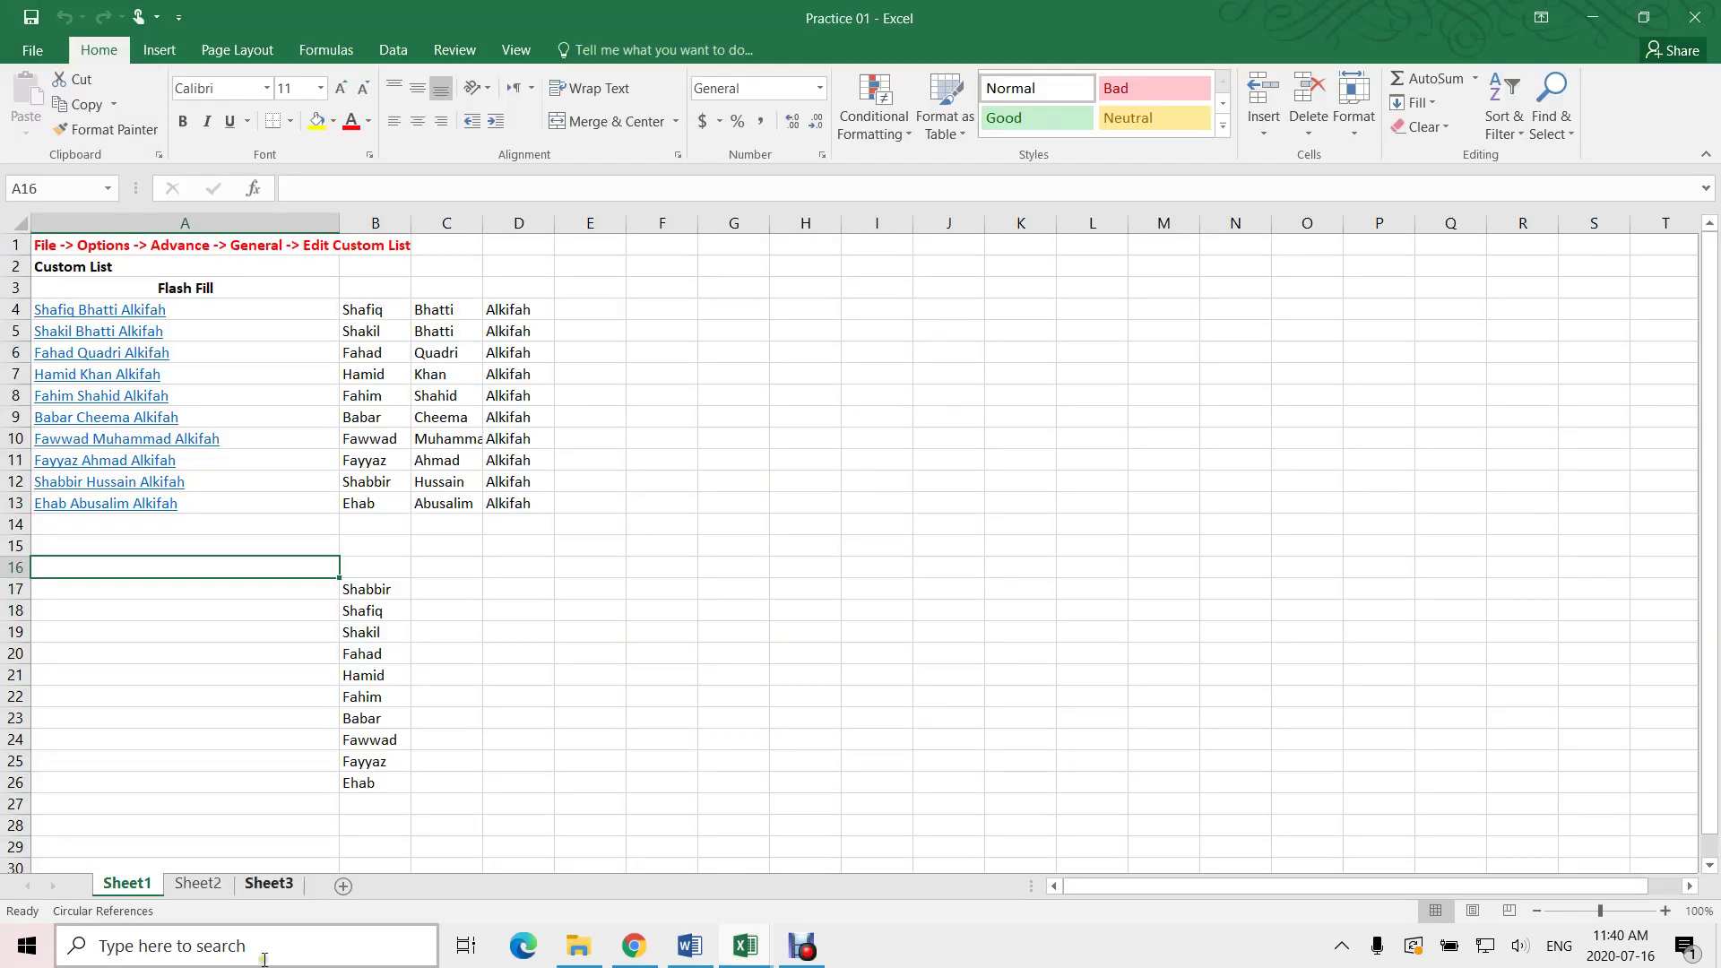
click(199, 885)
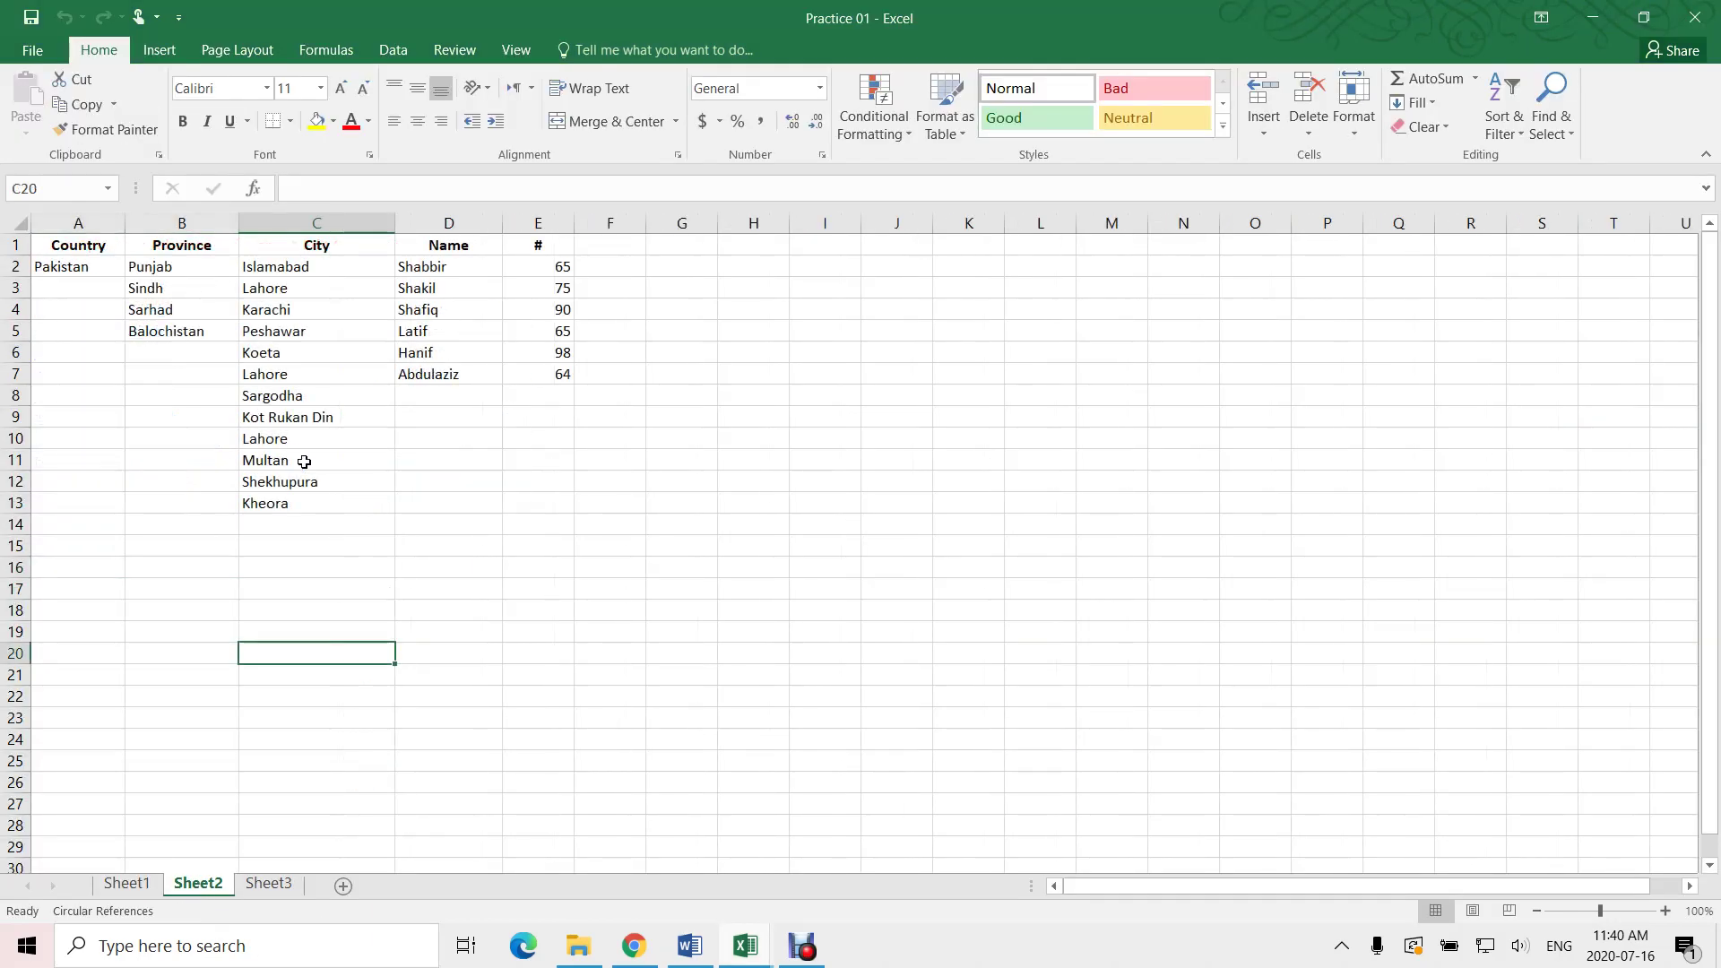
key(alt+Tab)
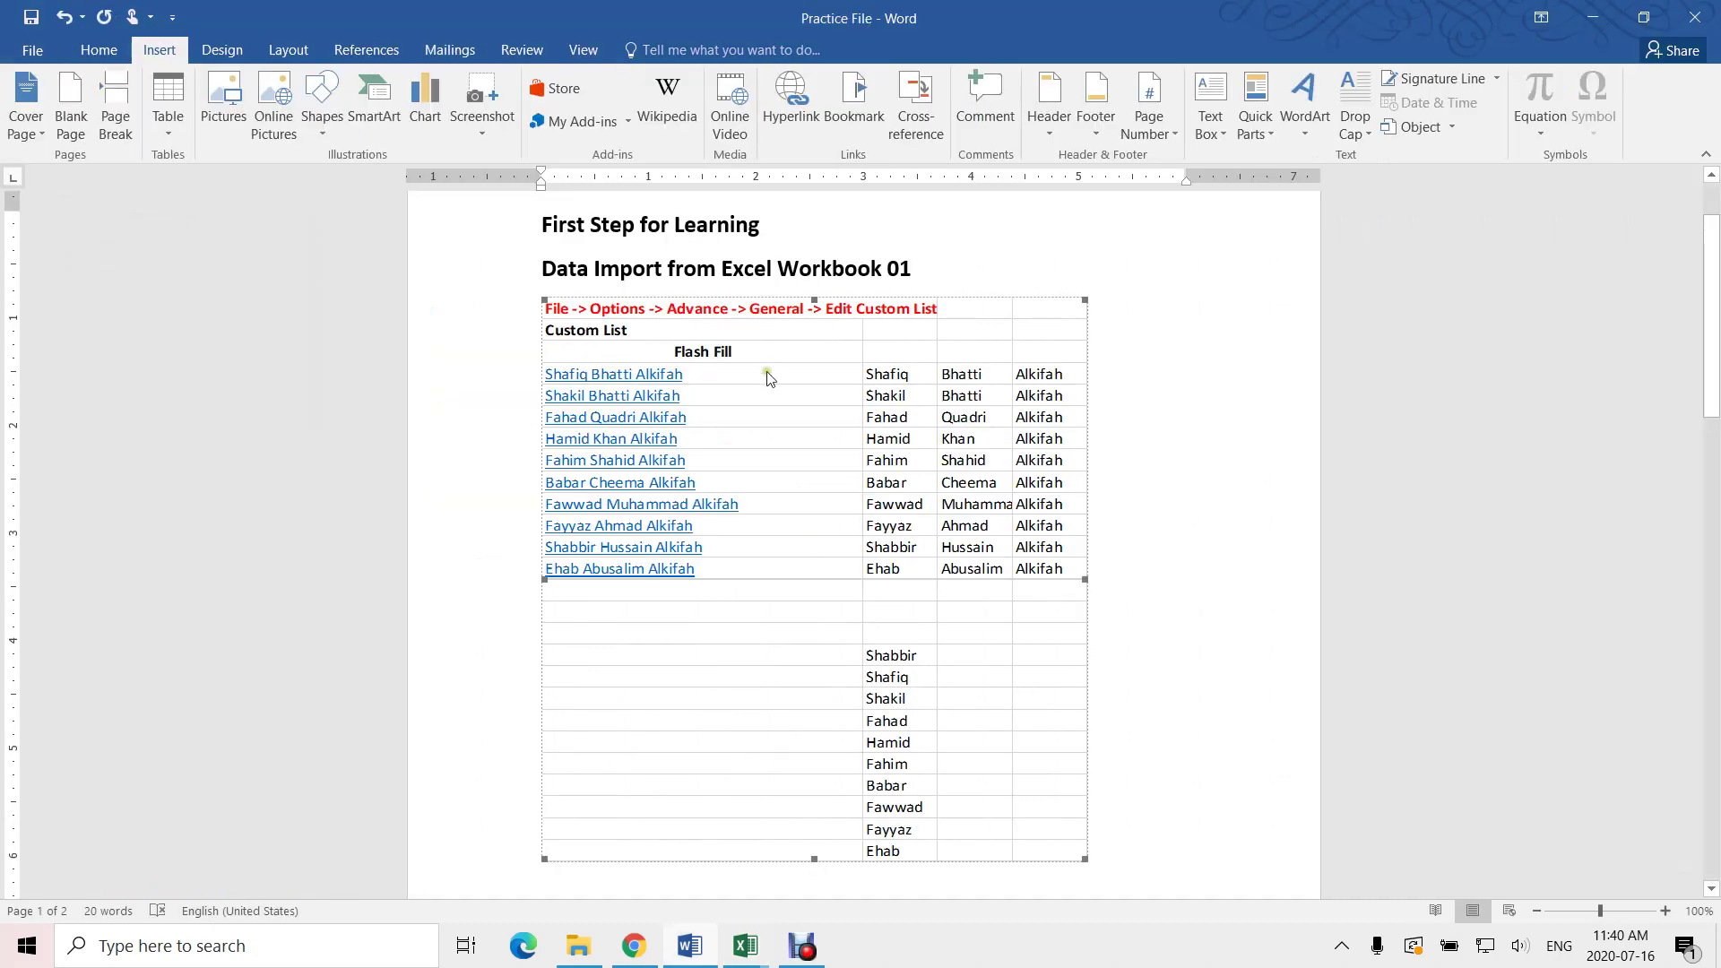
- Update the link to show Sheet2's Country, Province, City, Name and # table, then reopen Practice 01
right_click(810, 367)
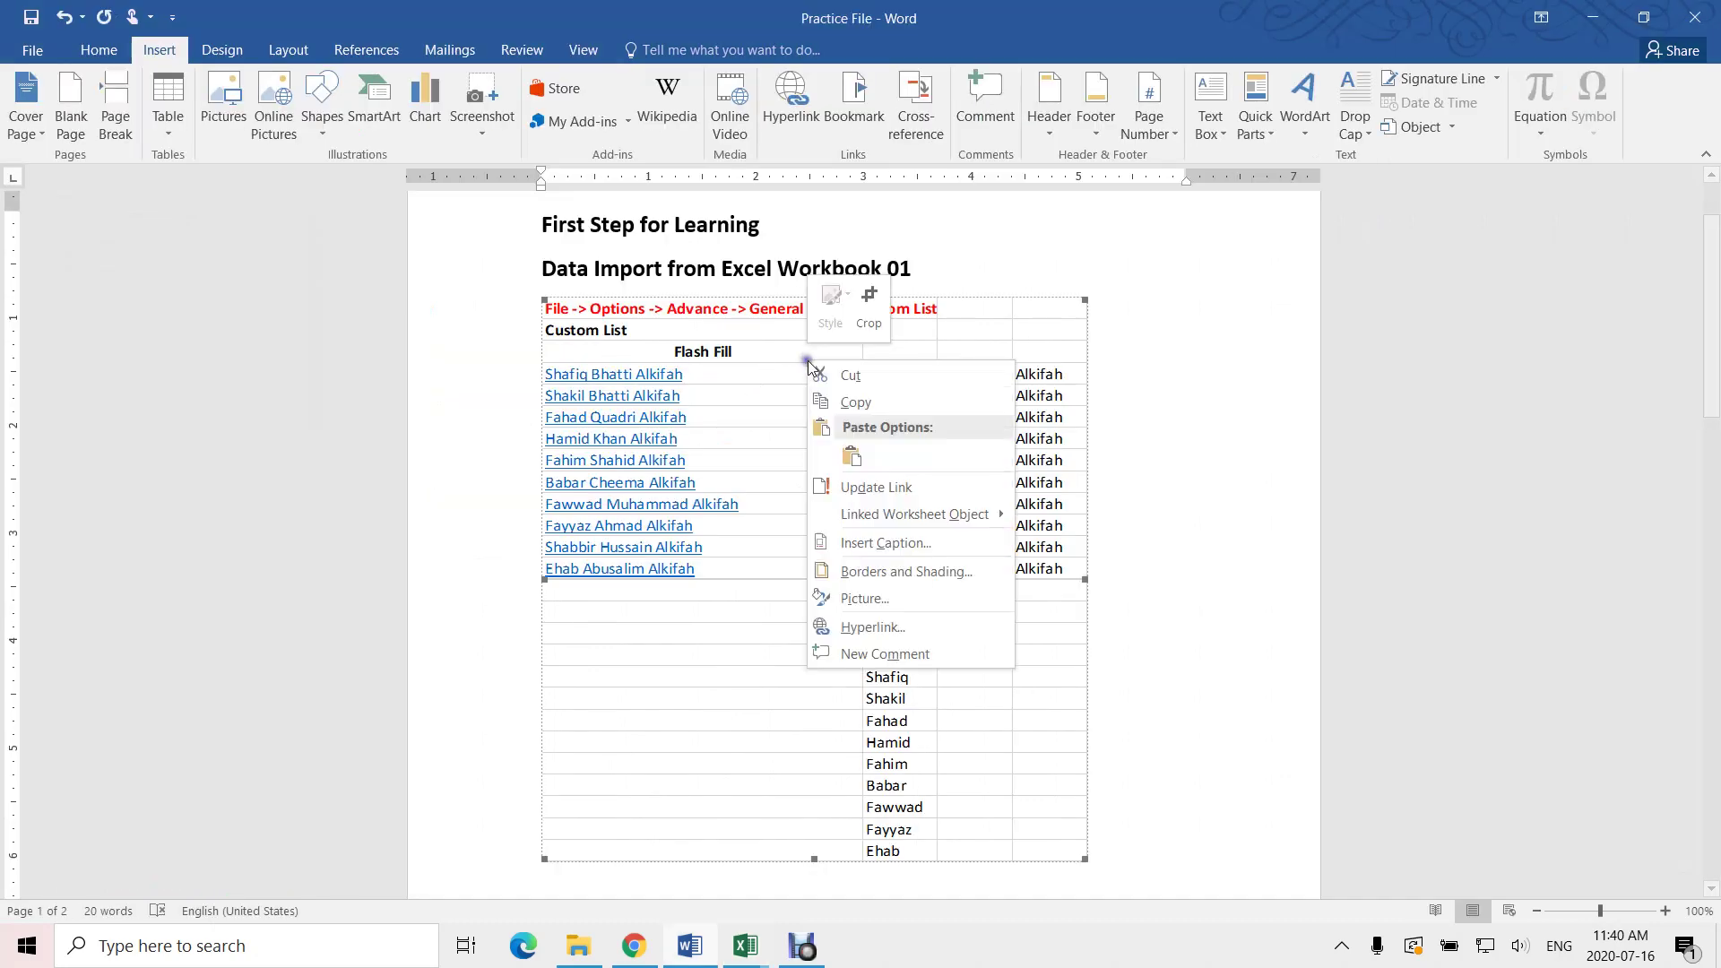
click(877, 490)
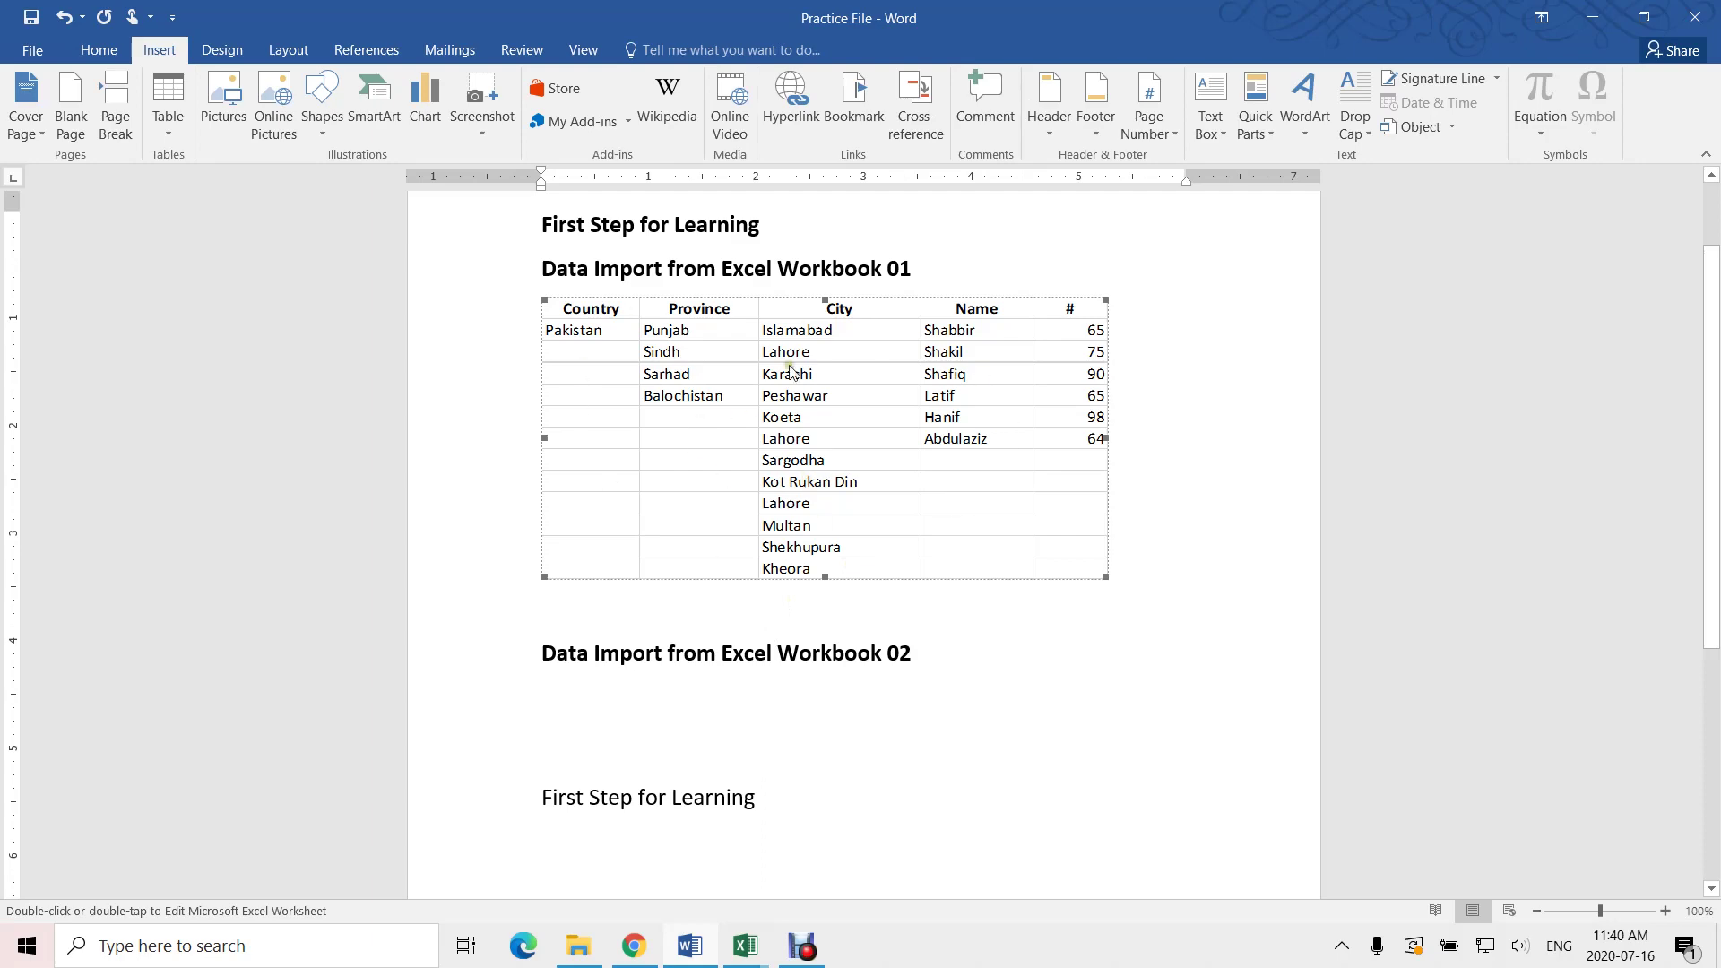
double_click(938, 461)
- Chart D1:E7 as a 2-D pie with the grey percentage-label style, placed over A14:E28
click(309, 529)
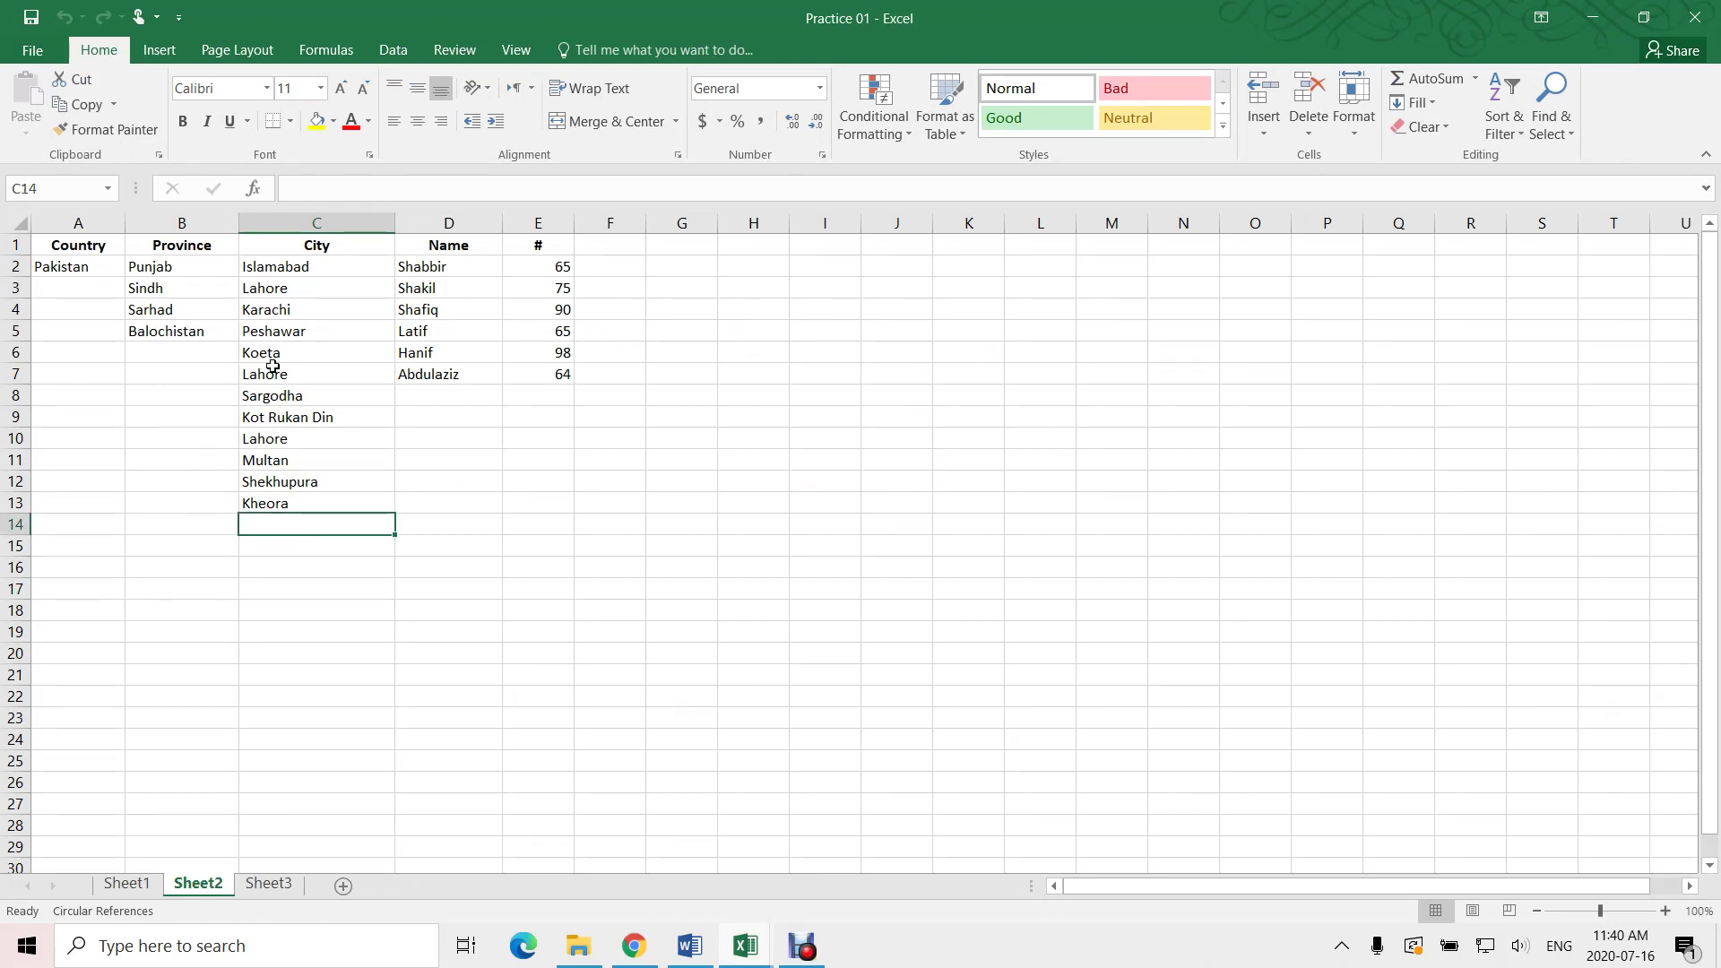
drag(446, 251, 589, 395)
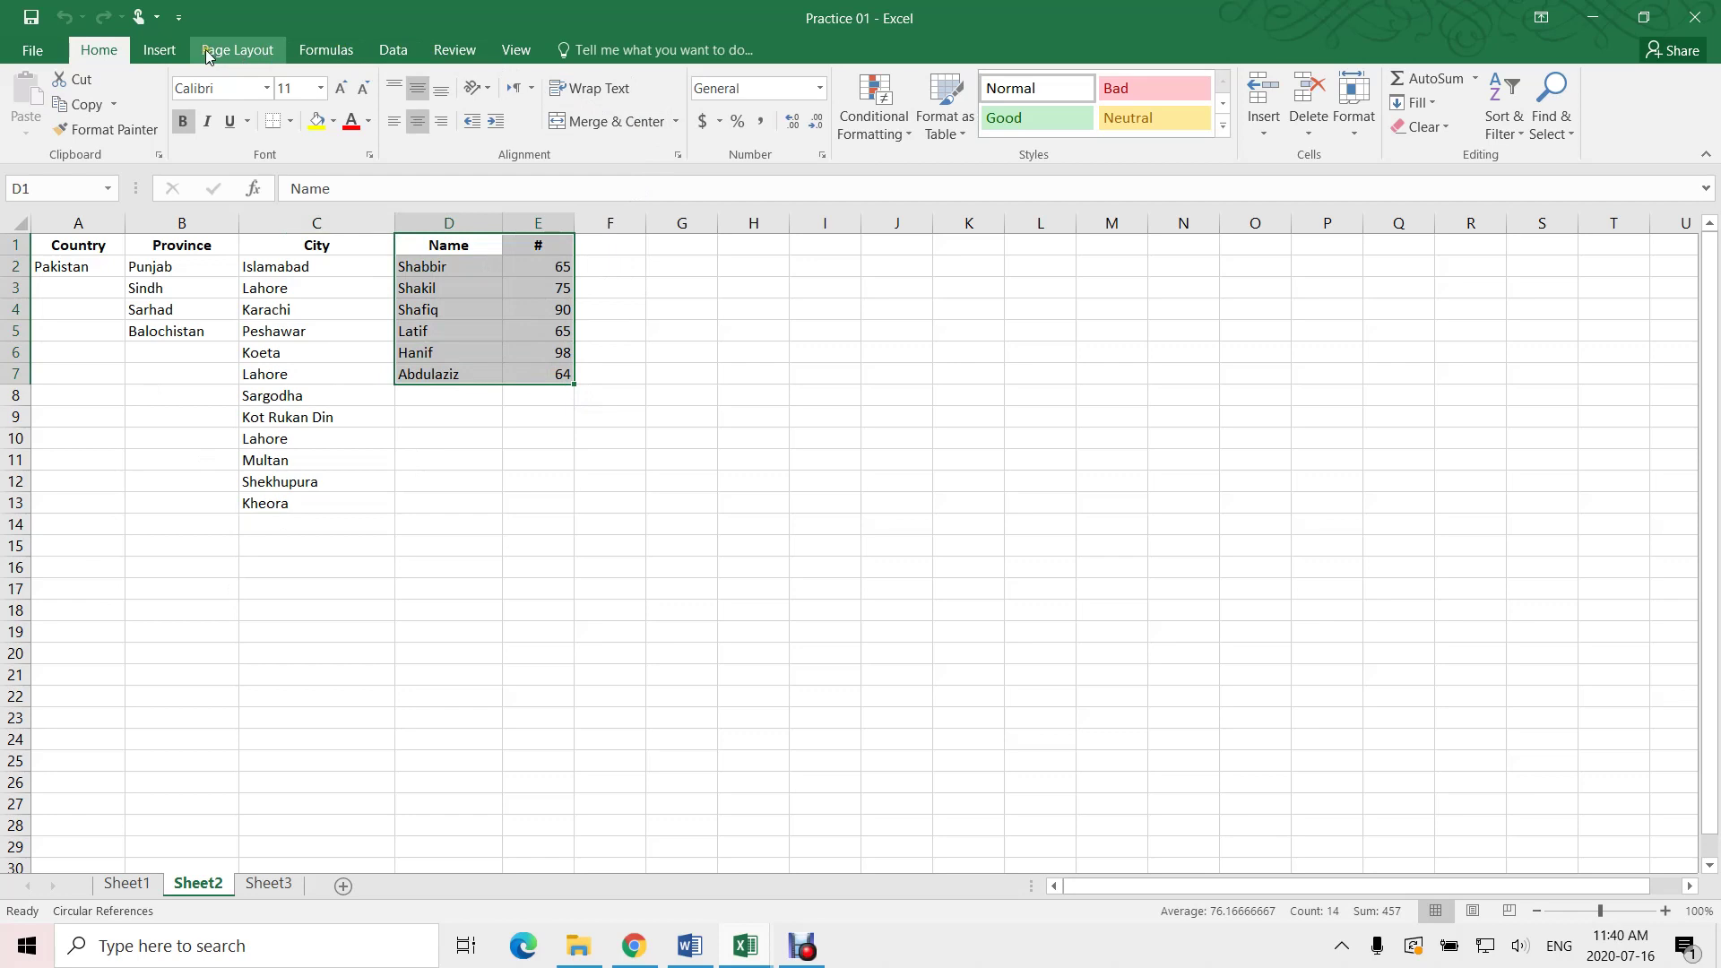
click(160, 50)
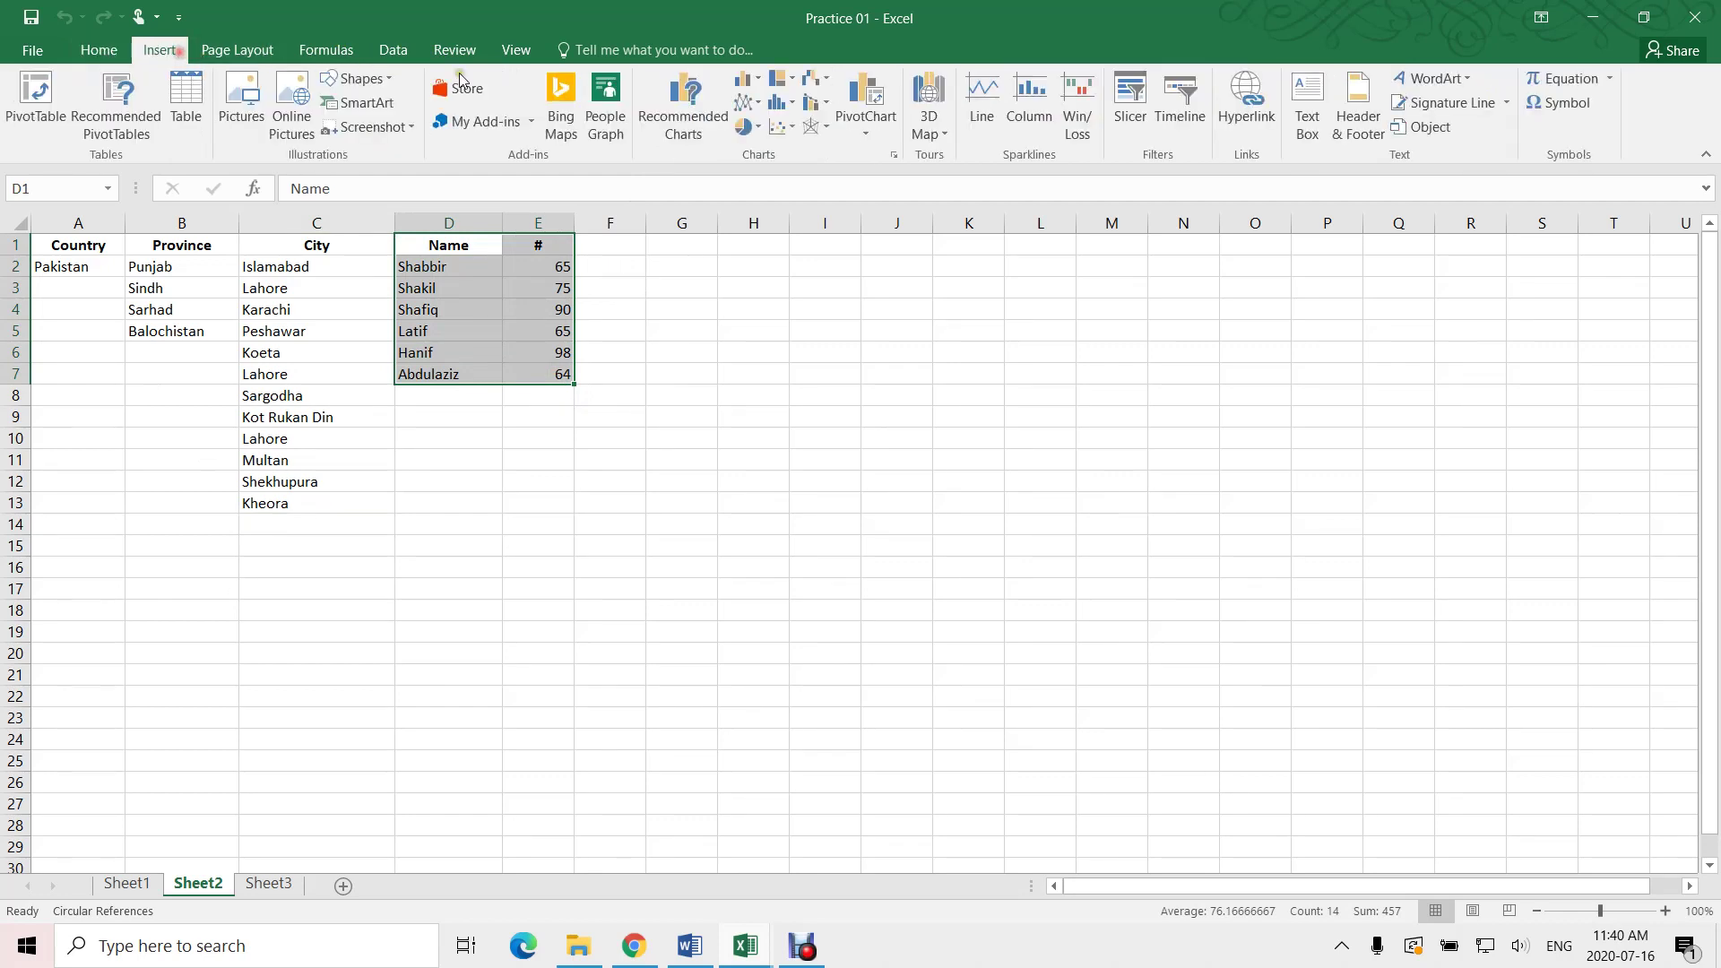
click(749, 127)
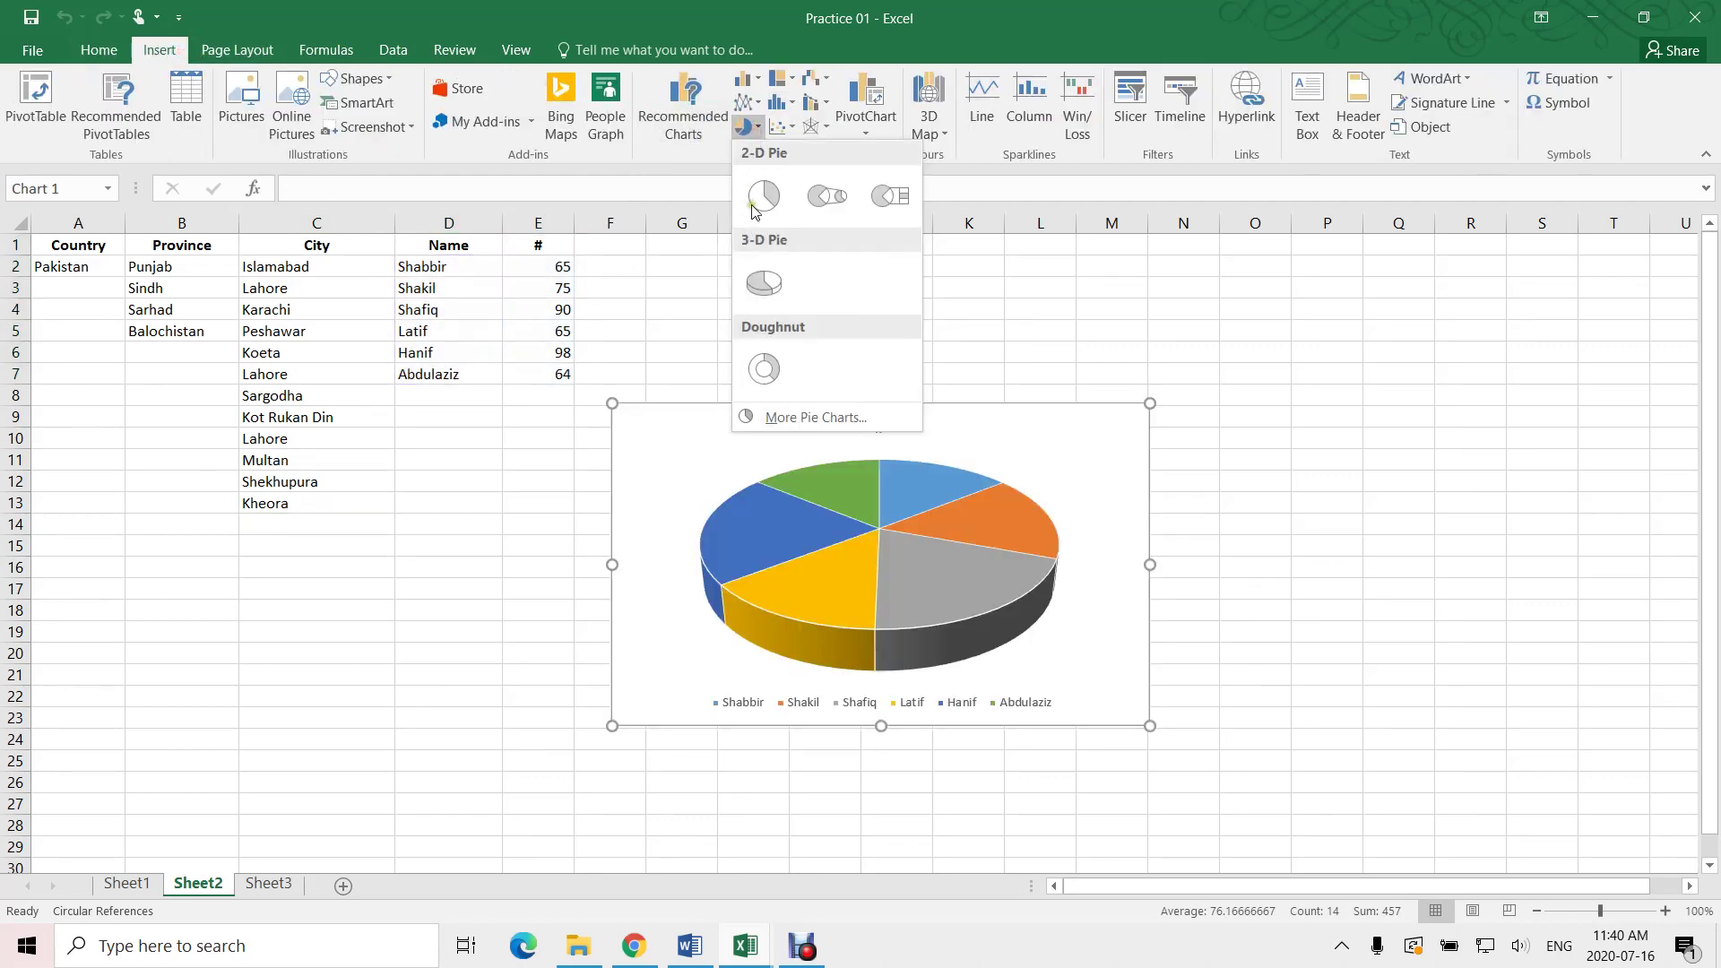
click(756, 197)
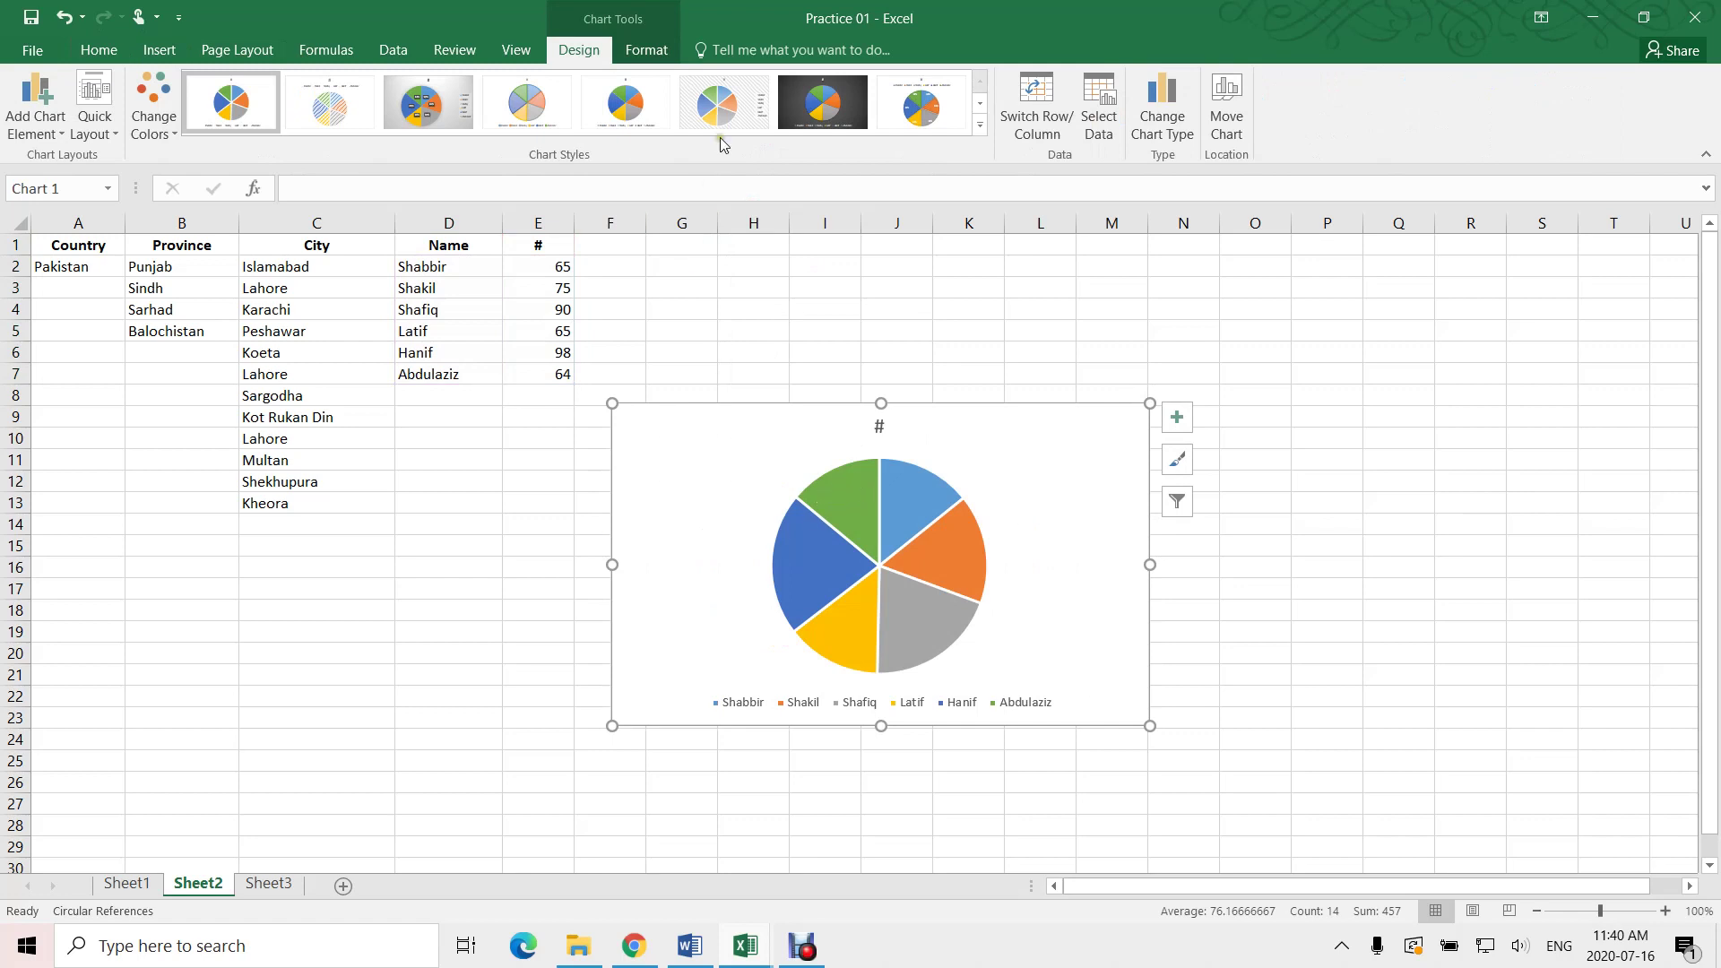
click(525, 112)
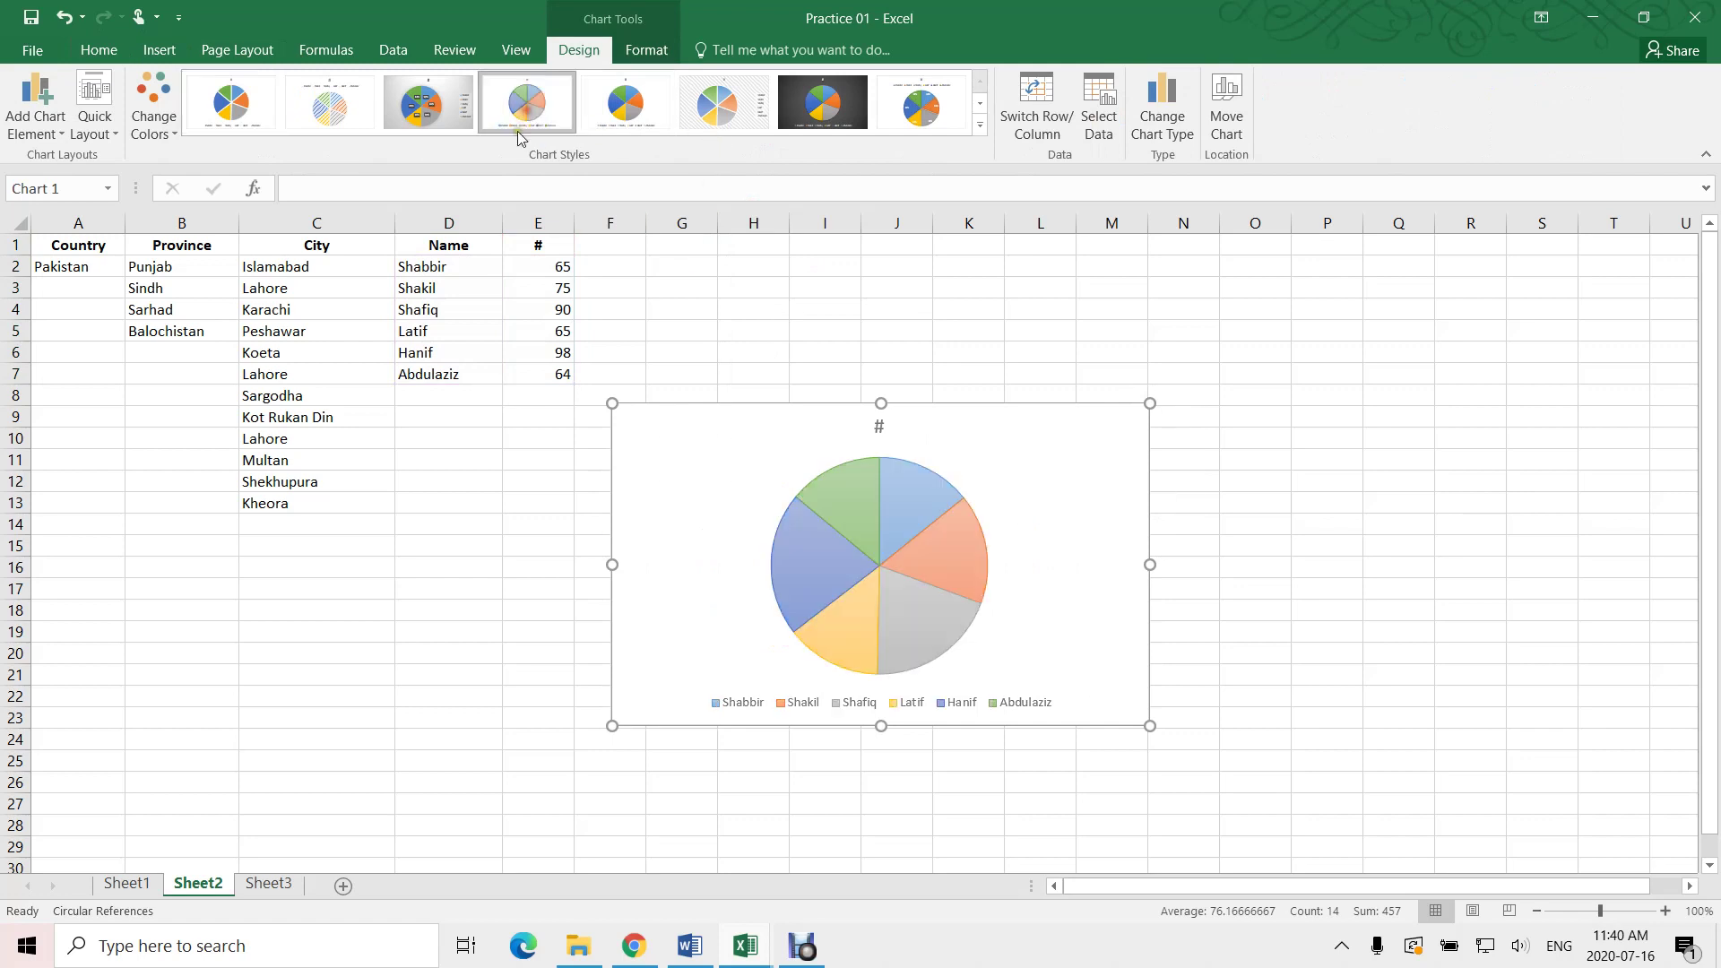
click(473, 115)
drag(985, 433, 402, 535)
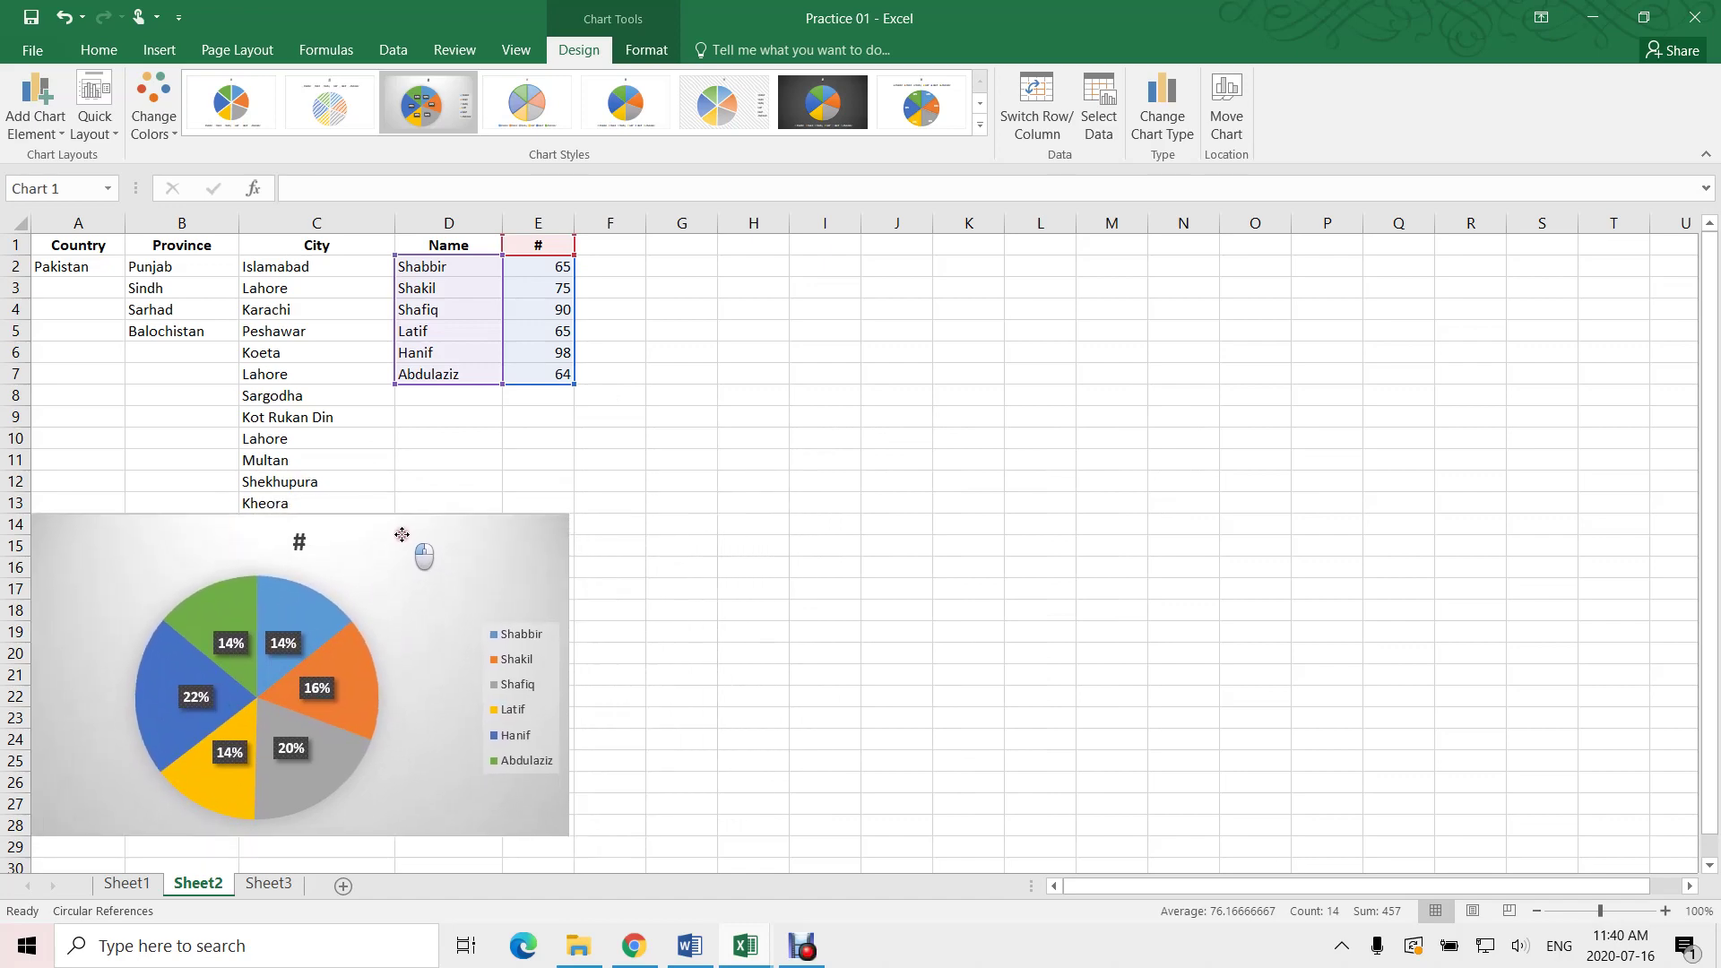
click(460, 457)
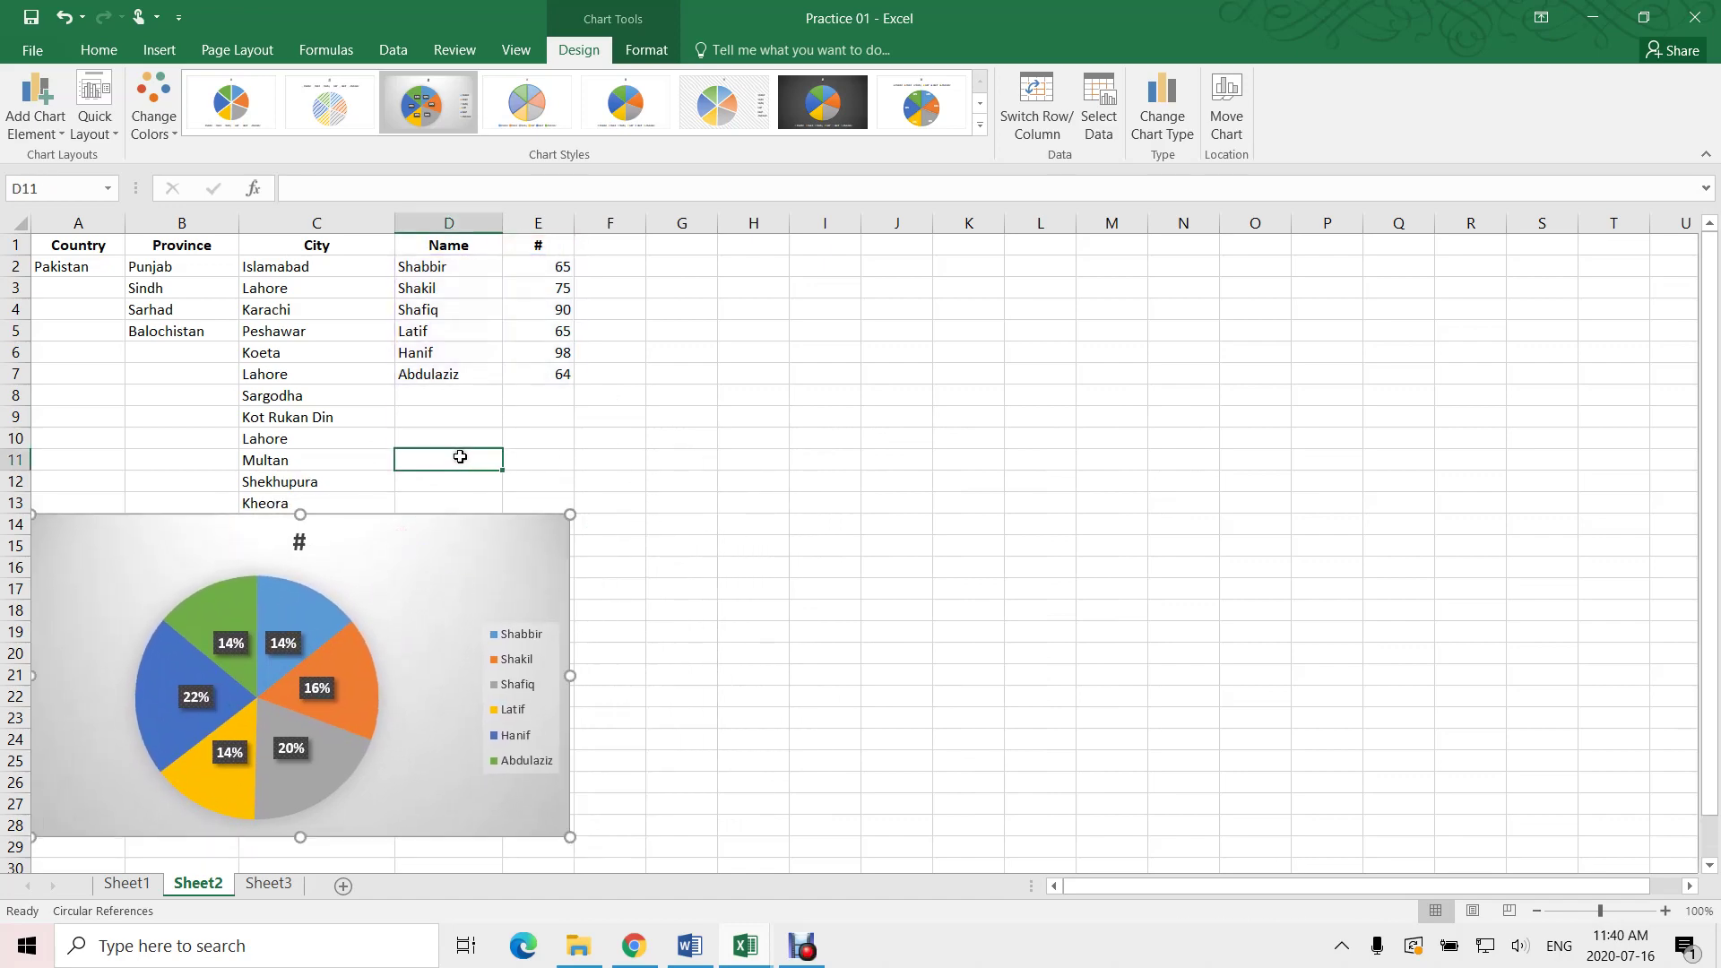
- Update the Word object's link to pull in the pie chart, then click below the Workbook 02 heading
key(alt+Tab)
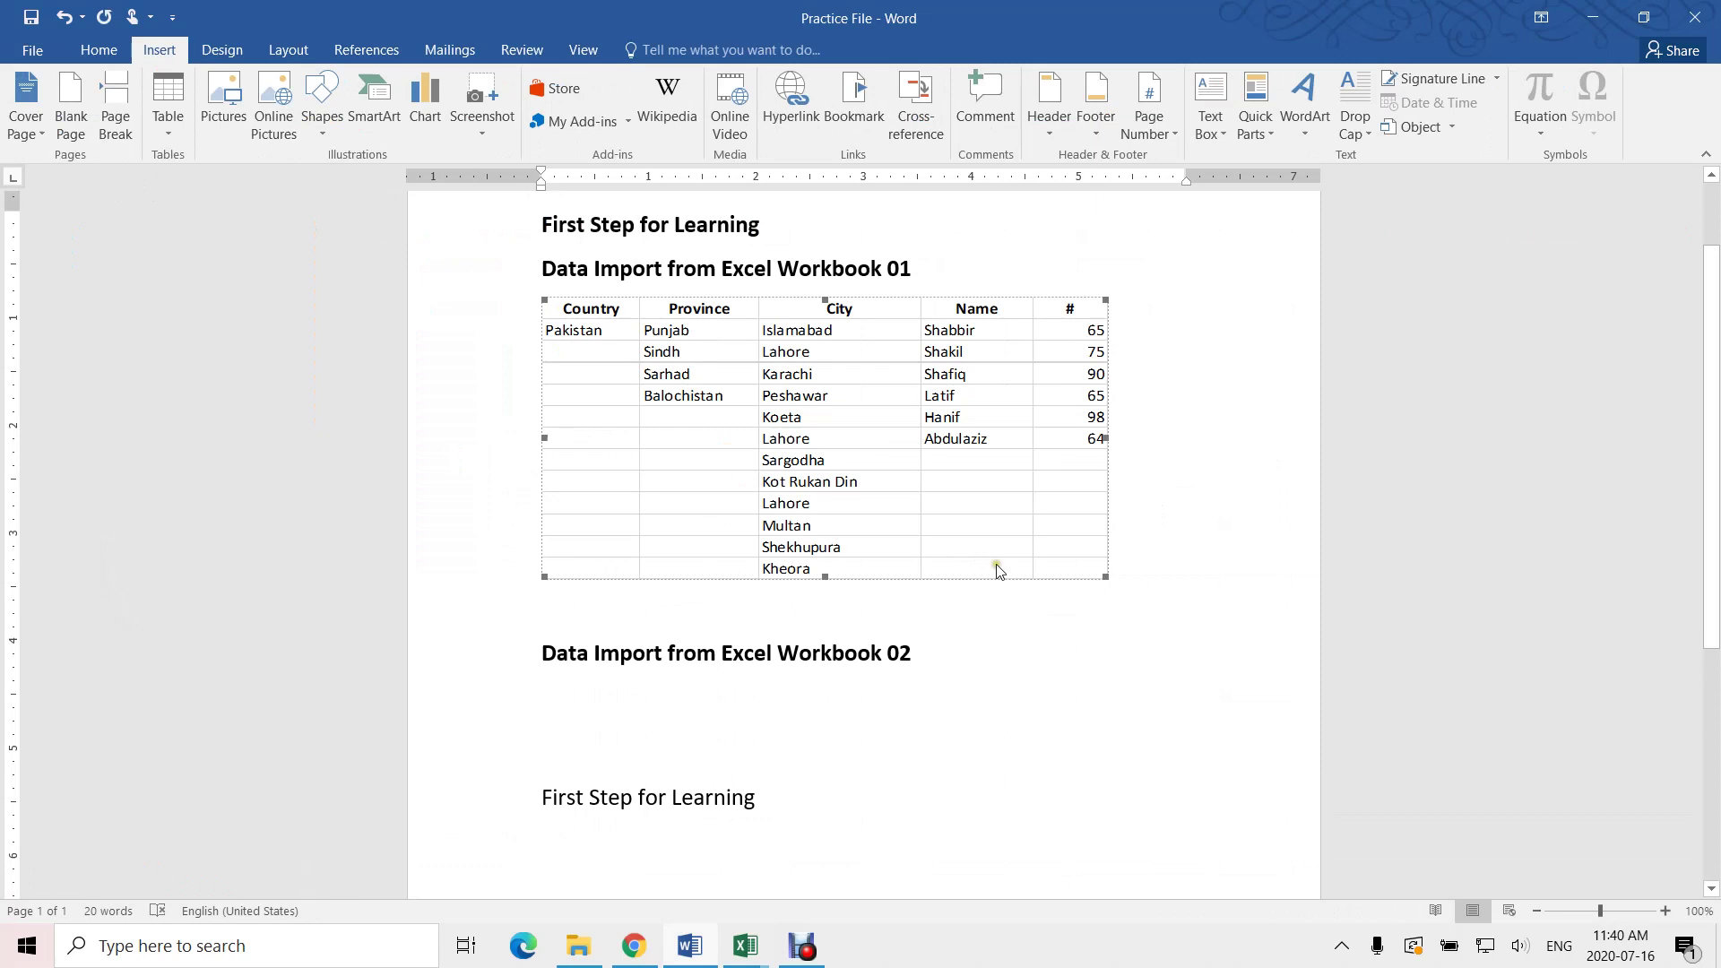
click(974, 449)
right_click(913, 379)
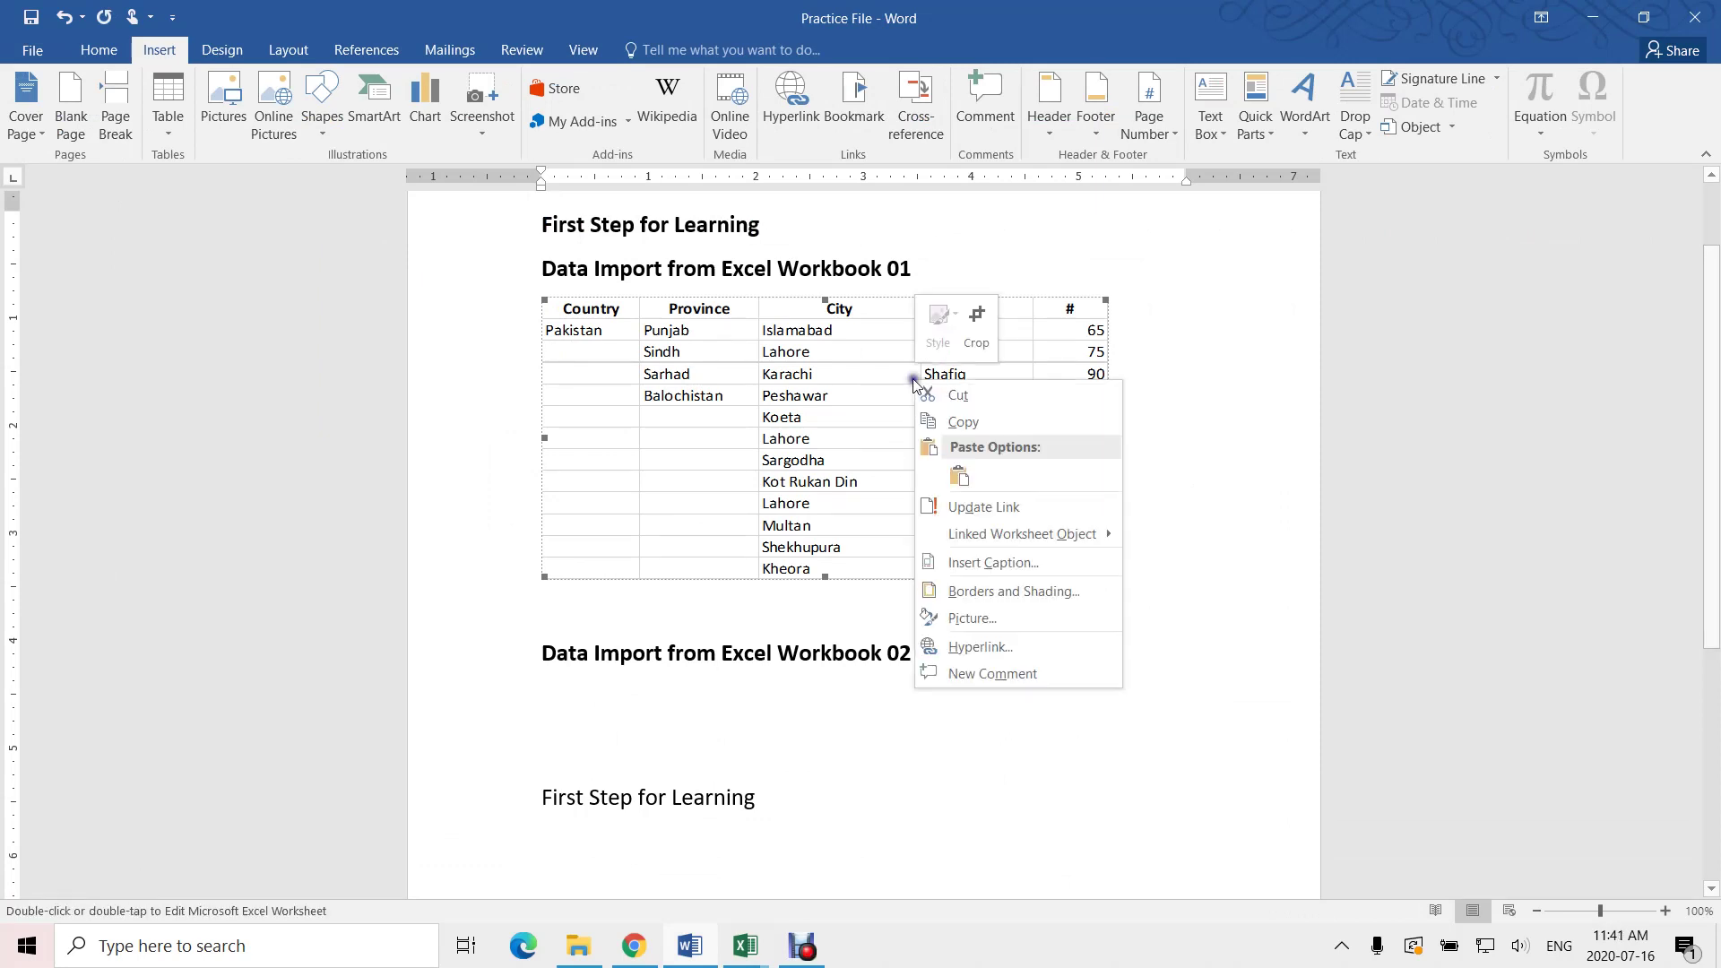
click(991, 507)
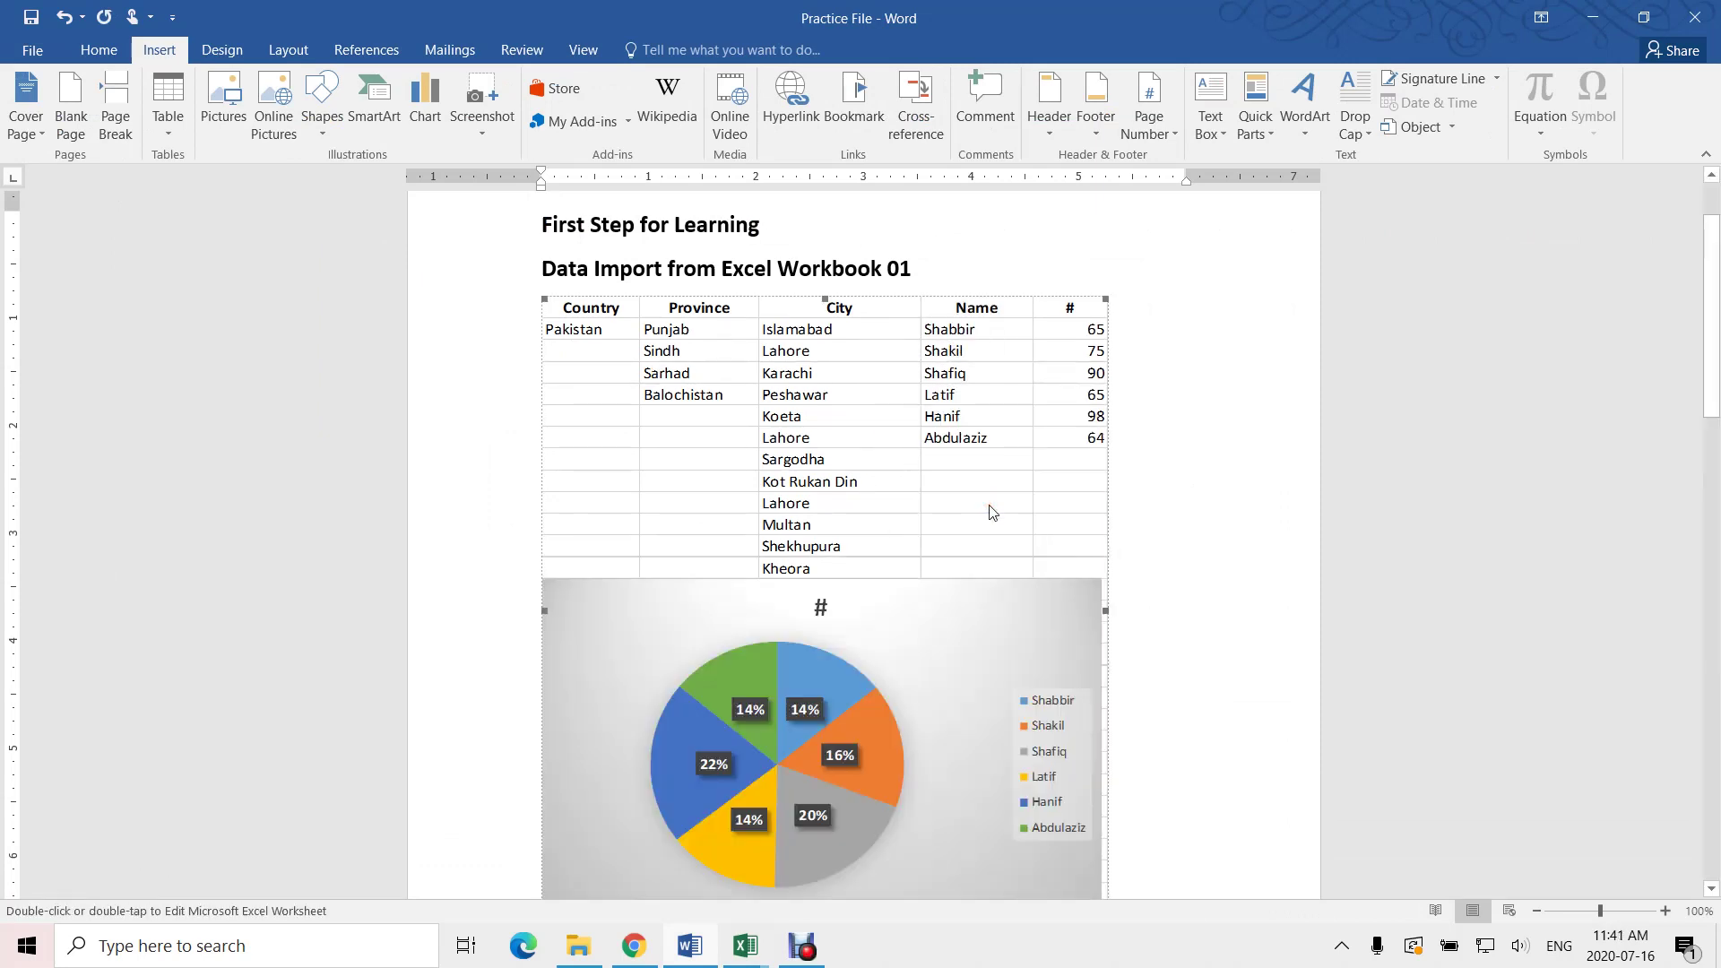
scroll(981, 493, down, 3)
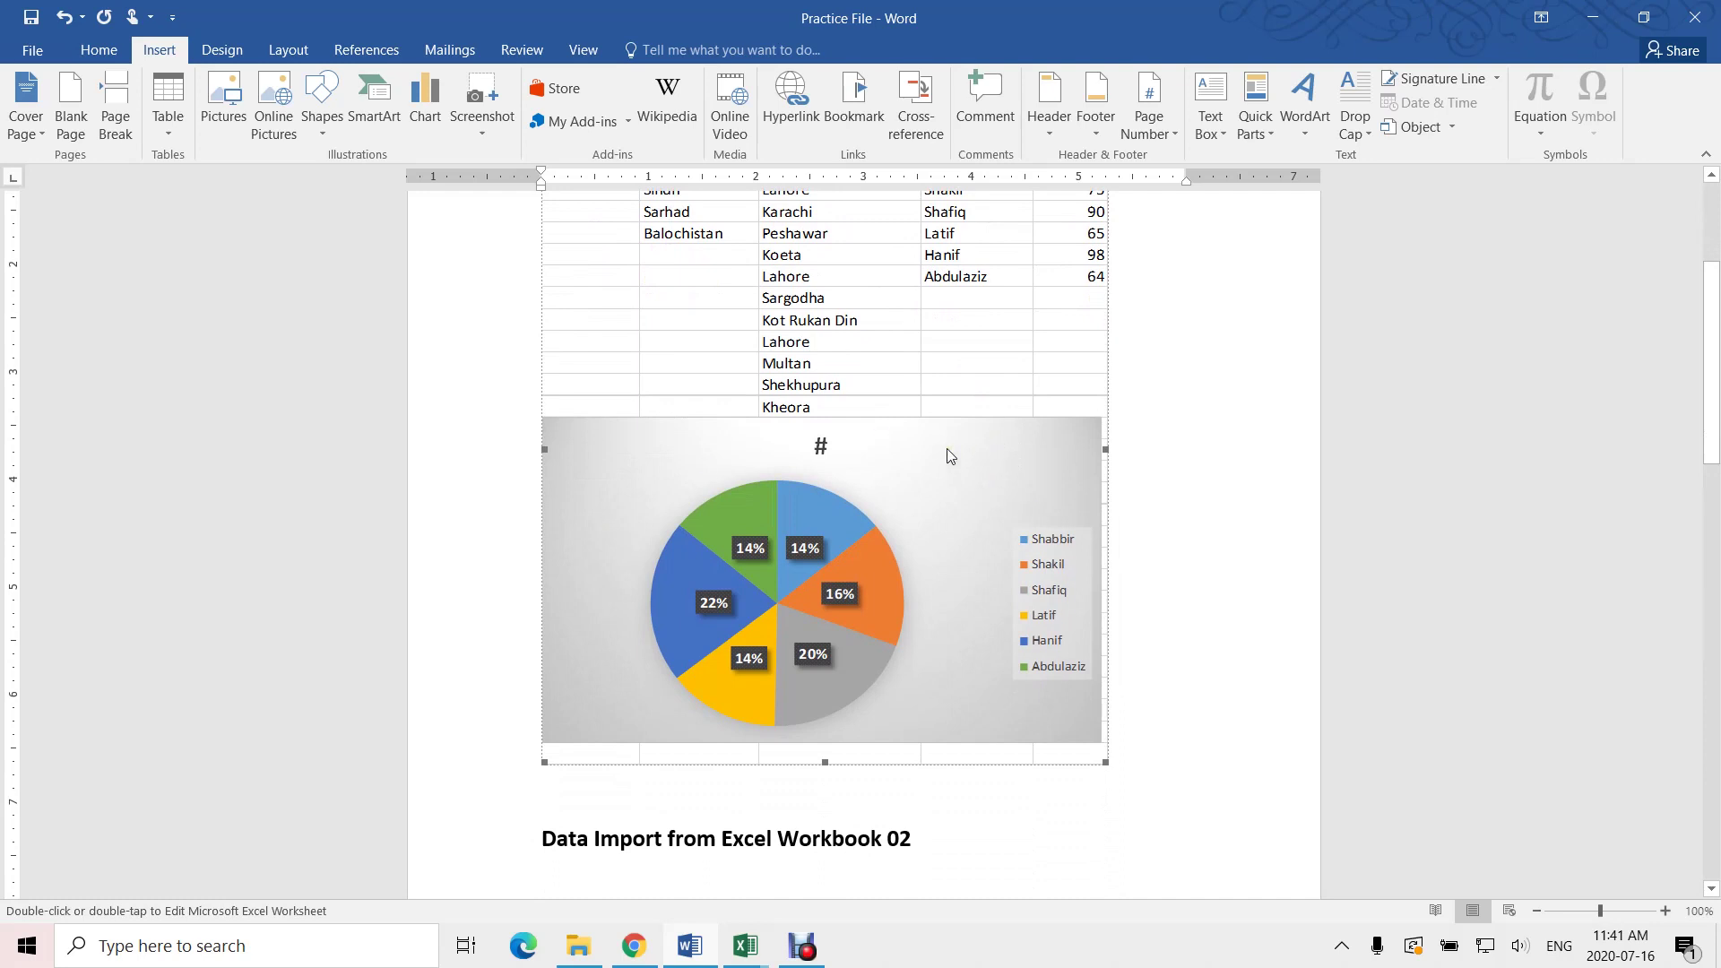
scroll(948, 450, up, 5)
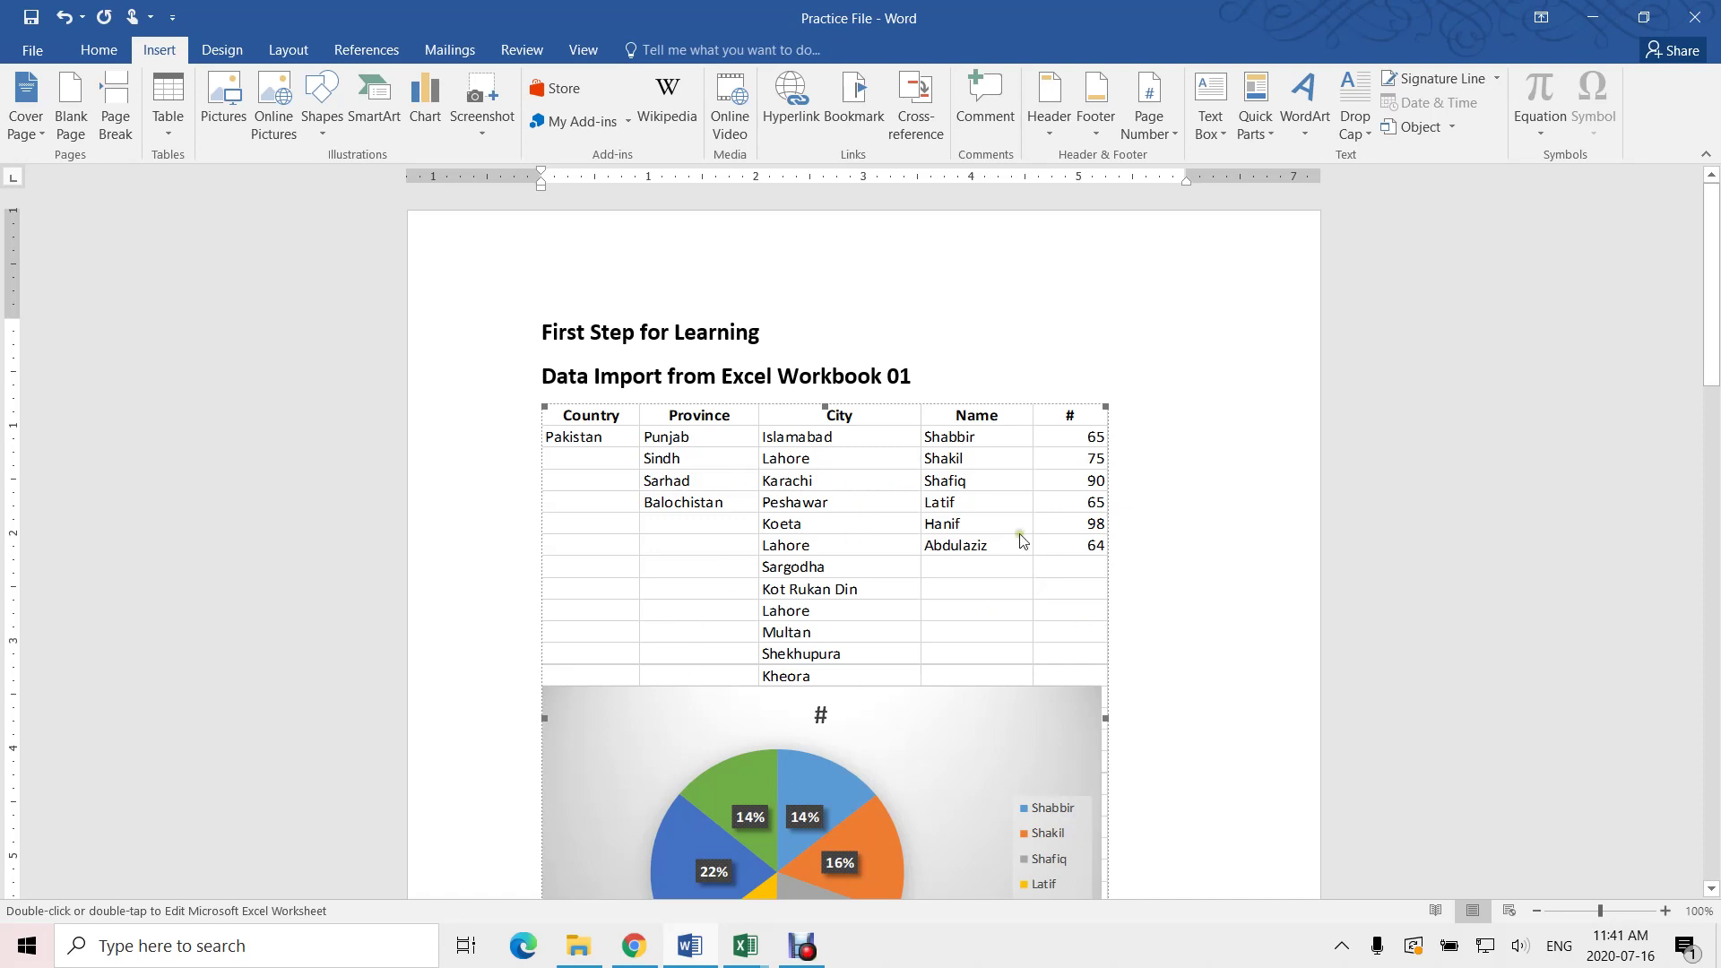
scroll(753, 520, down, 4)
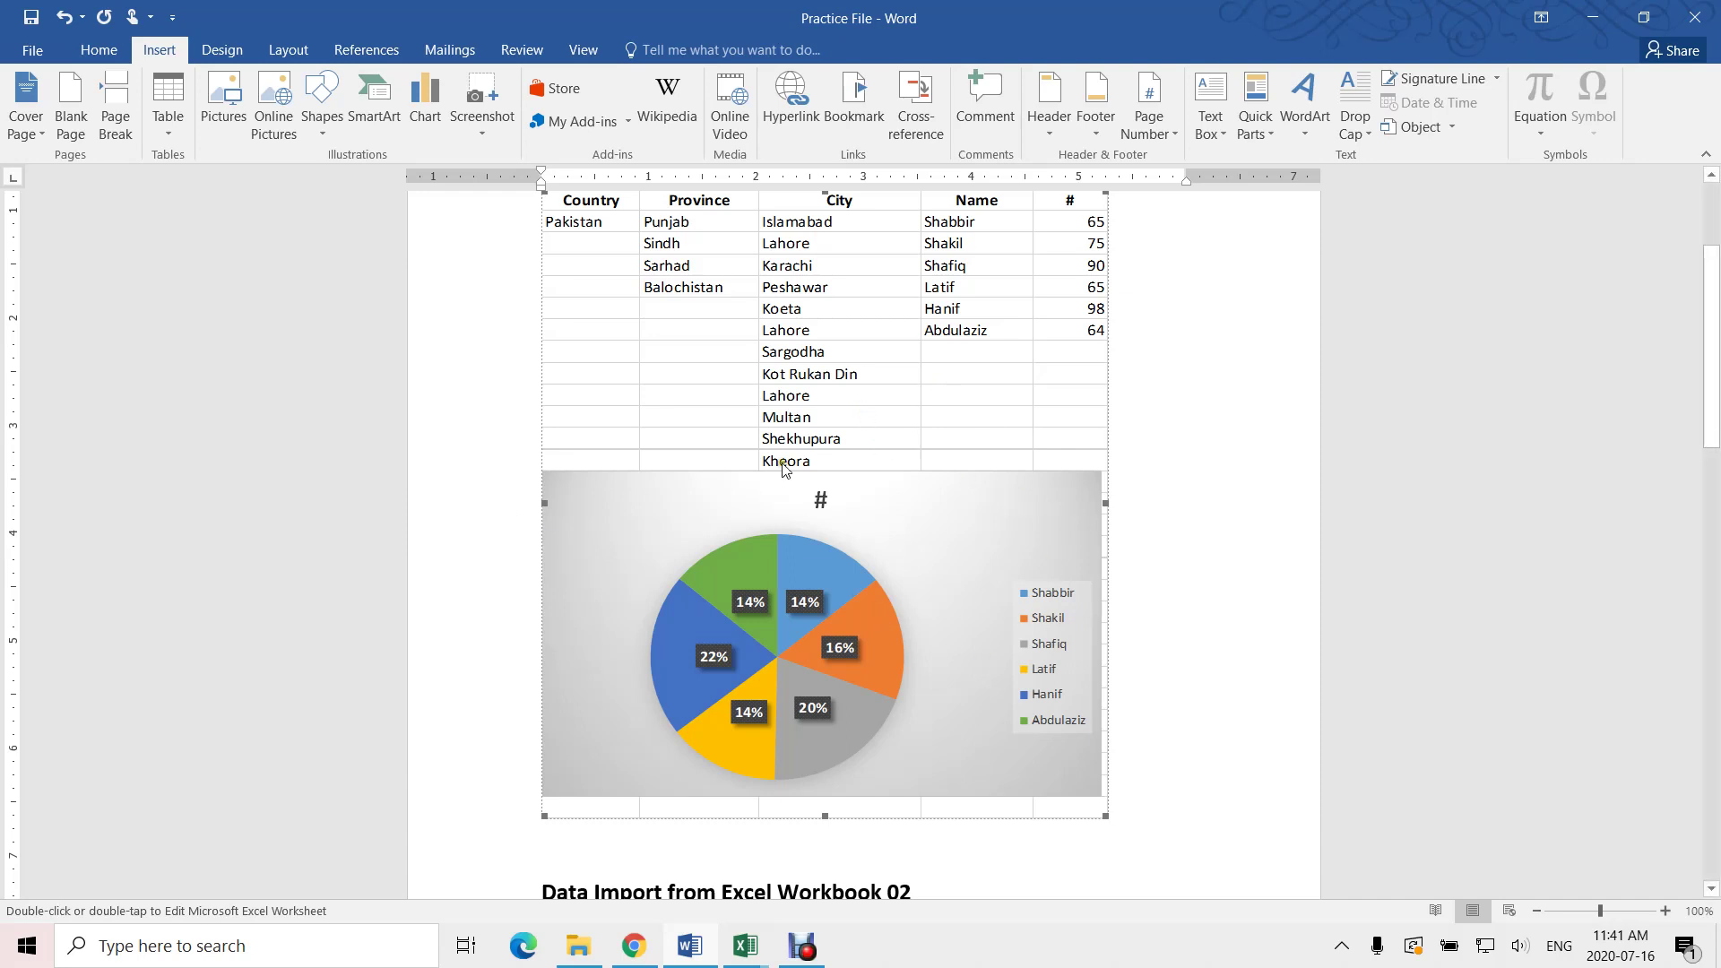
scroll(807, 414, down, 8)
click(635, 417)
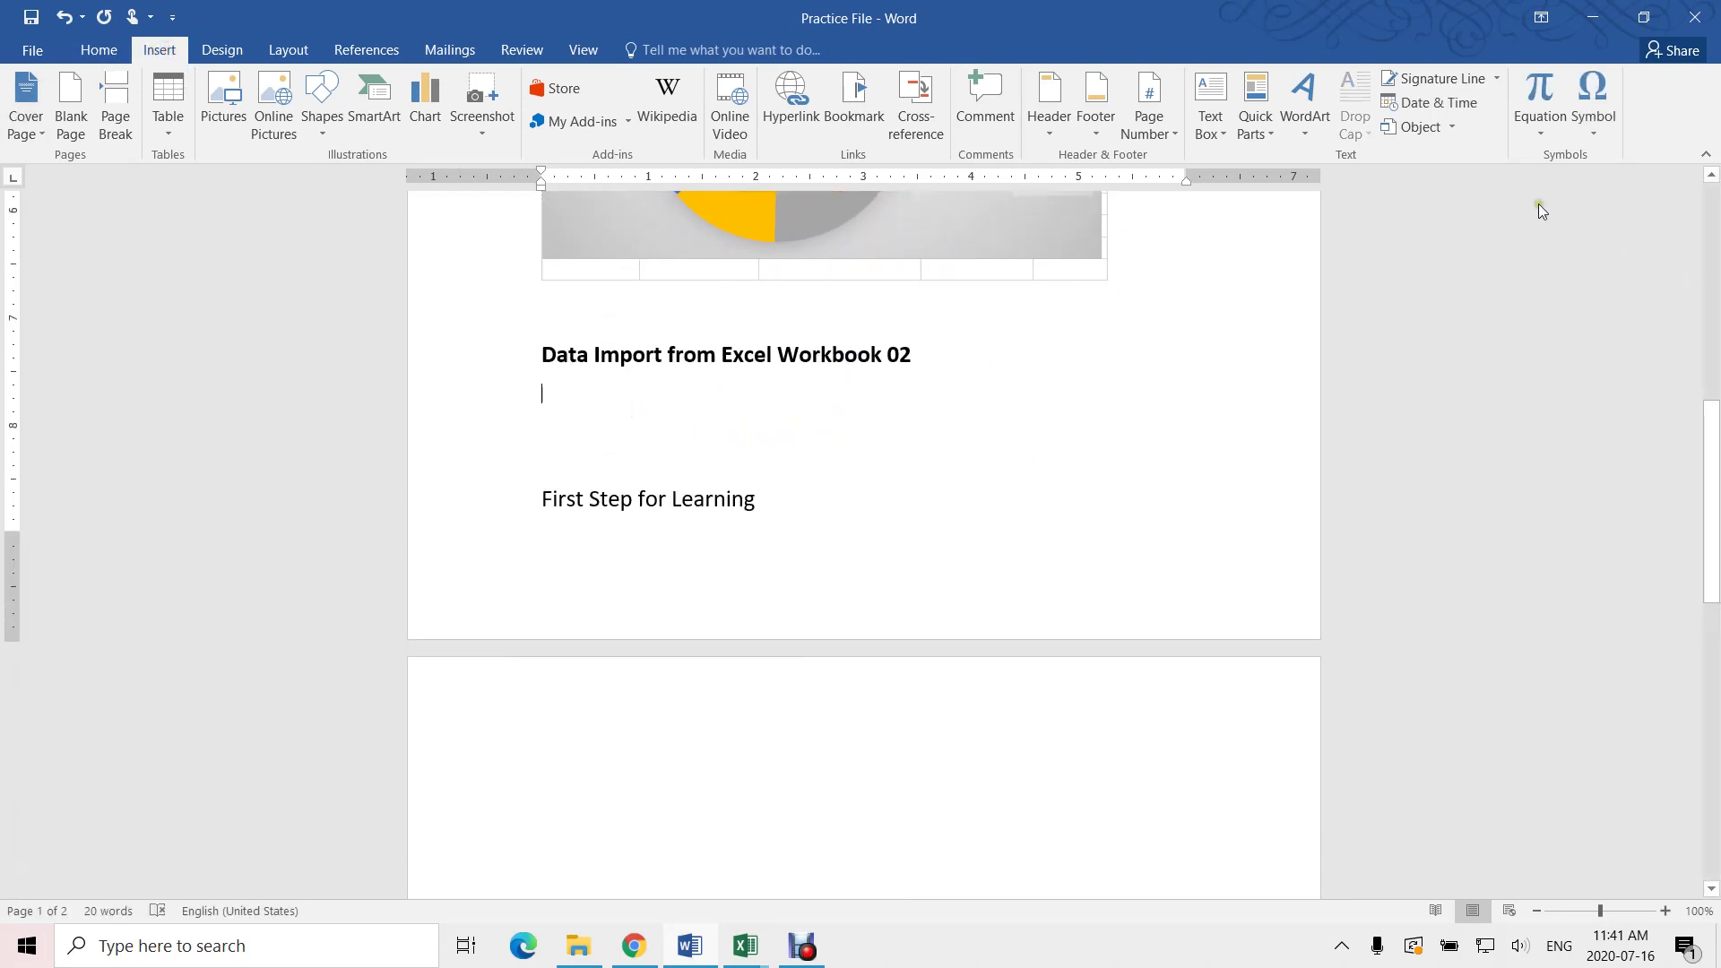
- Insert Desktop\Linking File\Practice 02 into the document as a linked object
click(1424, 126)
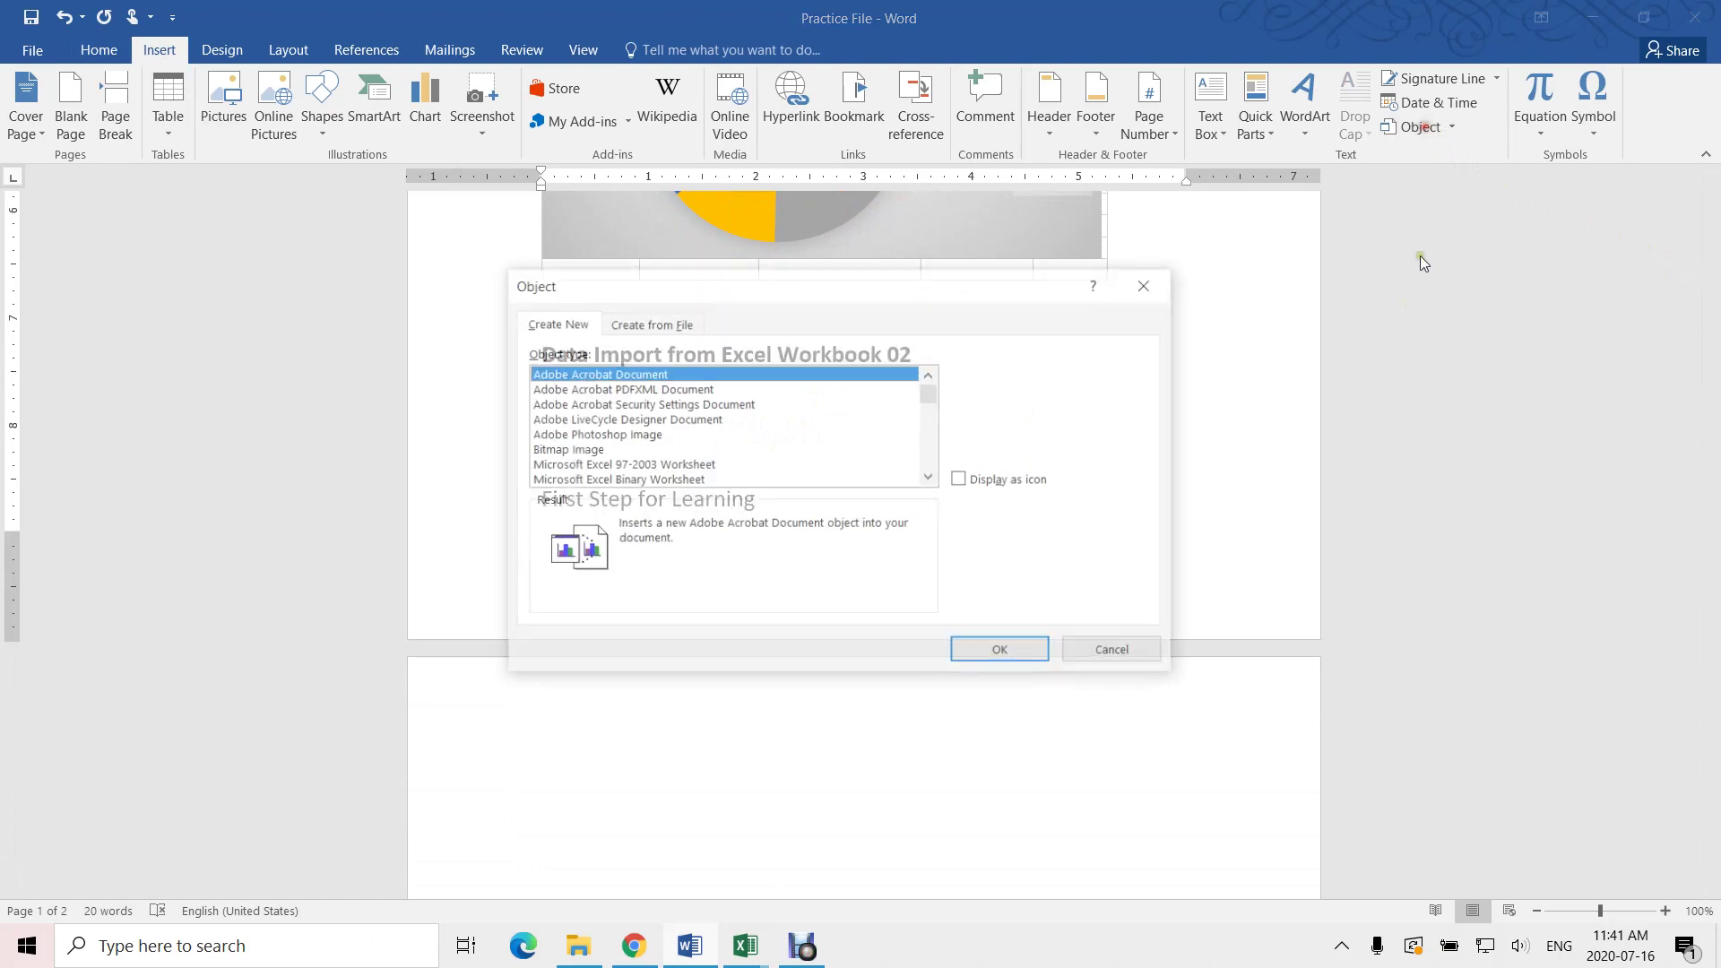
click(623, 327)
click(1024, 386)
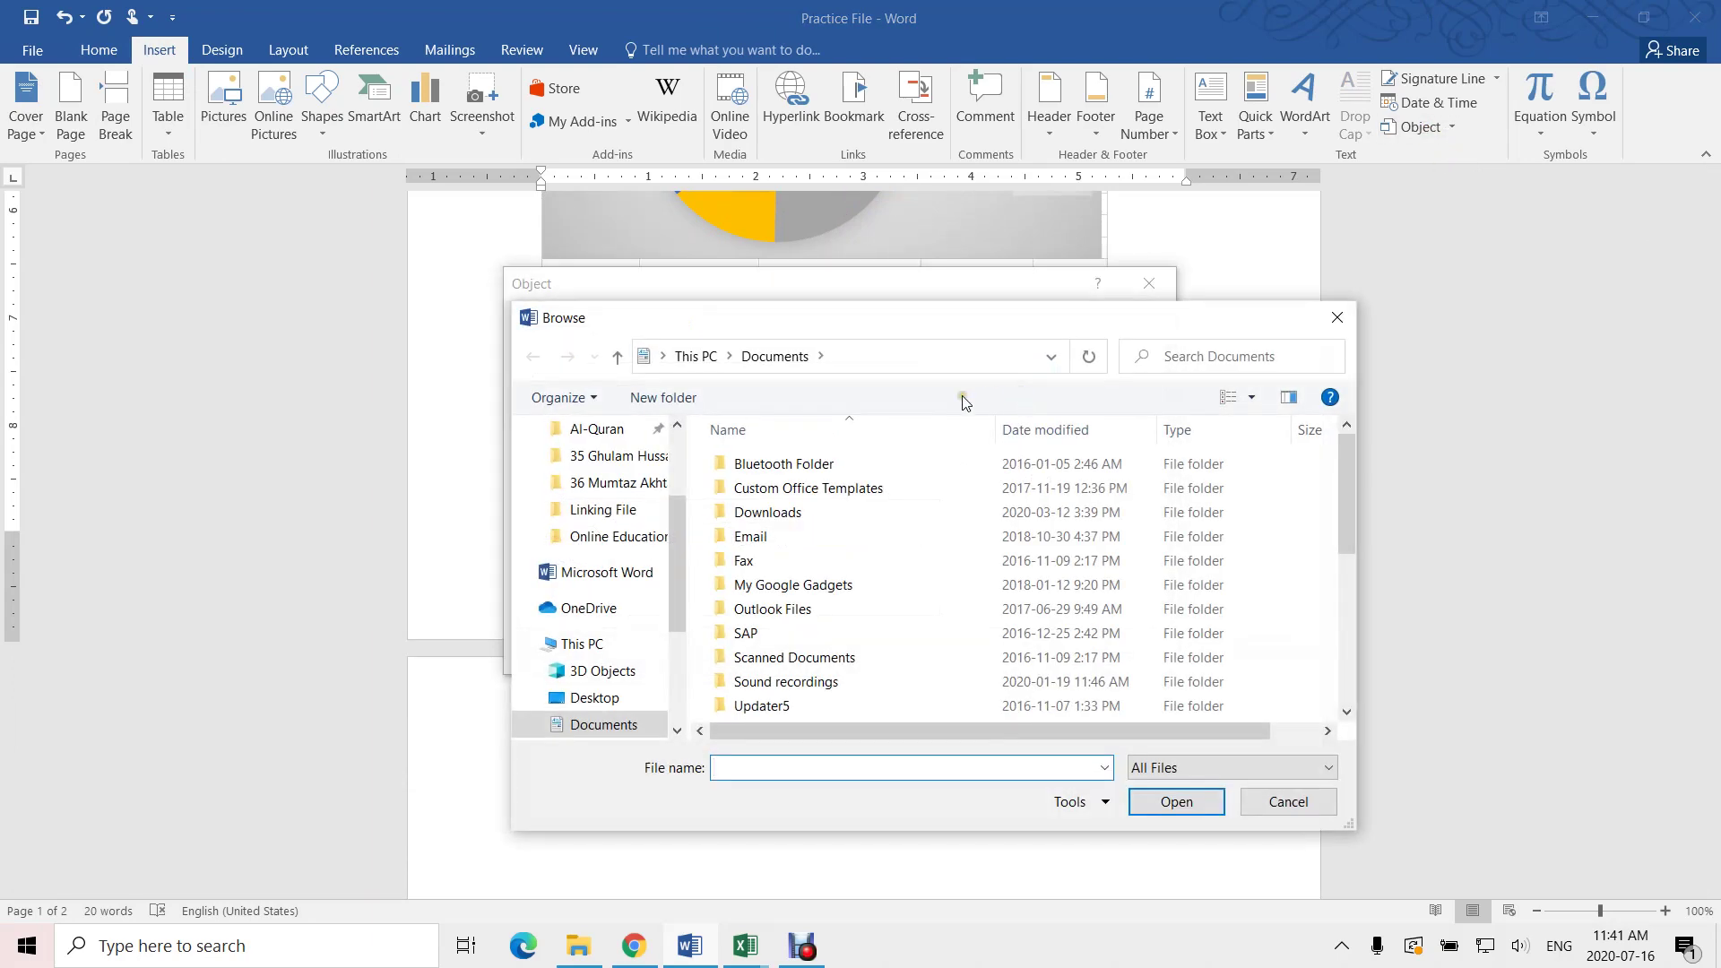
click(621, 484)
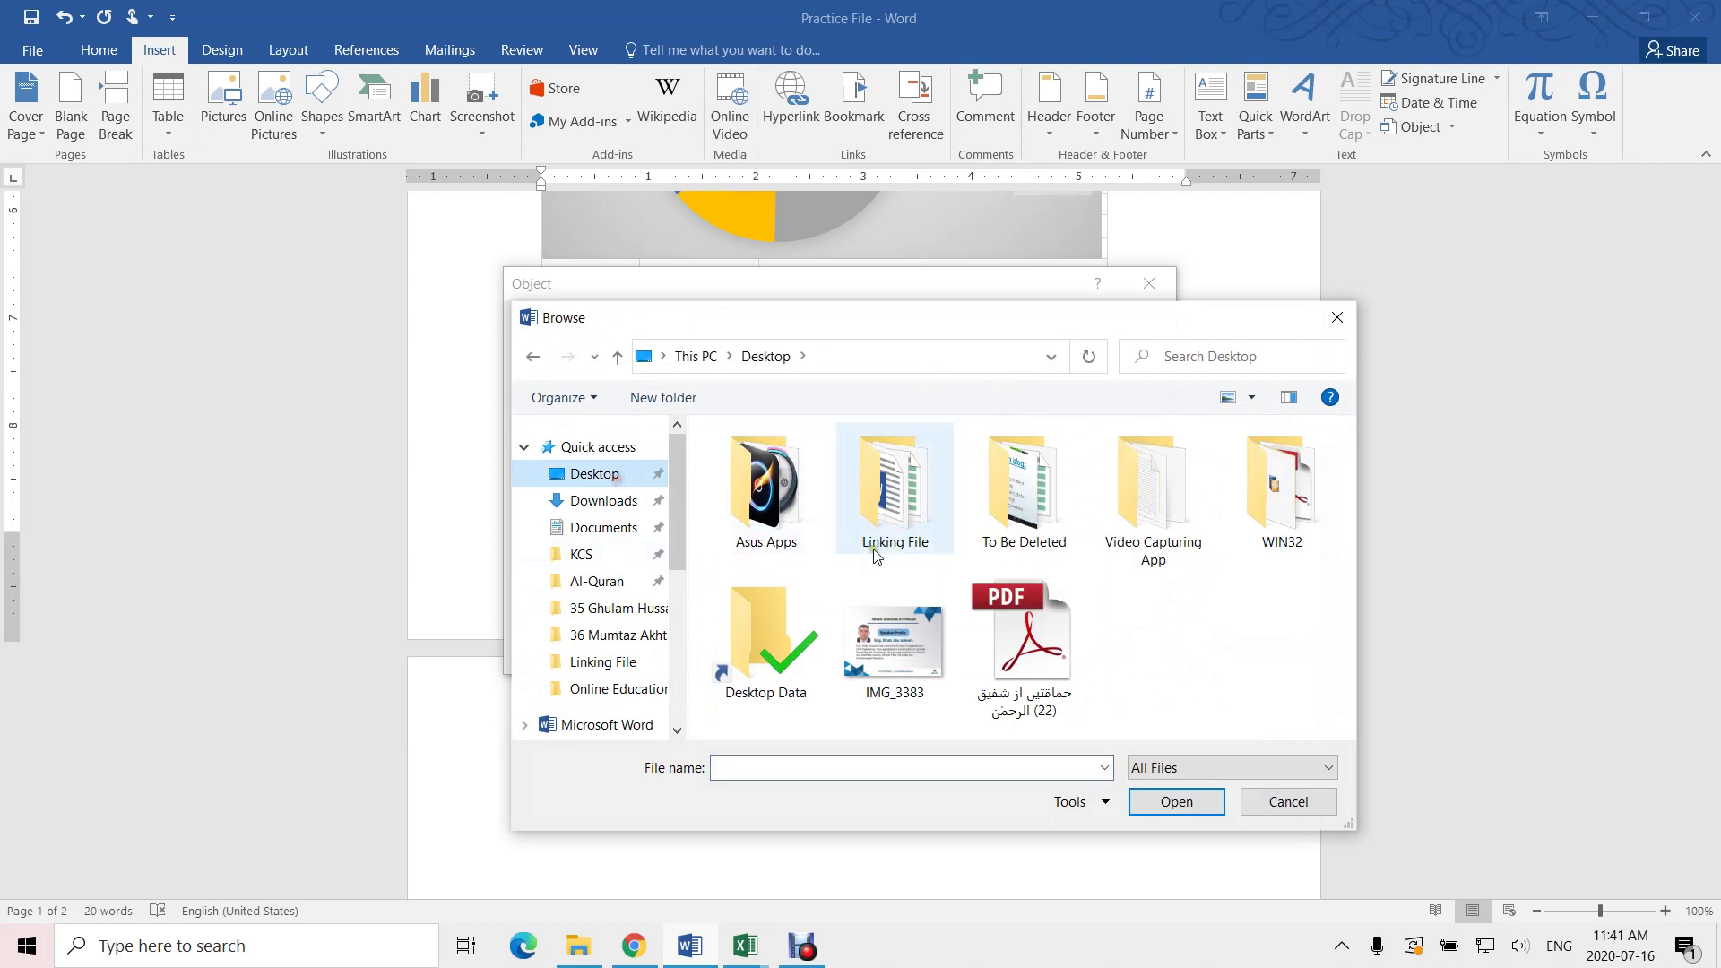
double_click(892, 484)
click(869, 486)
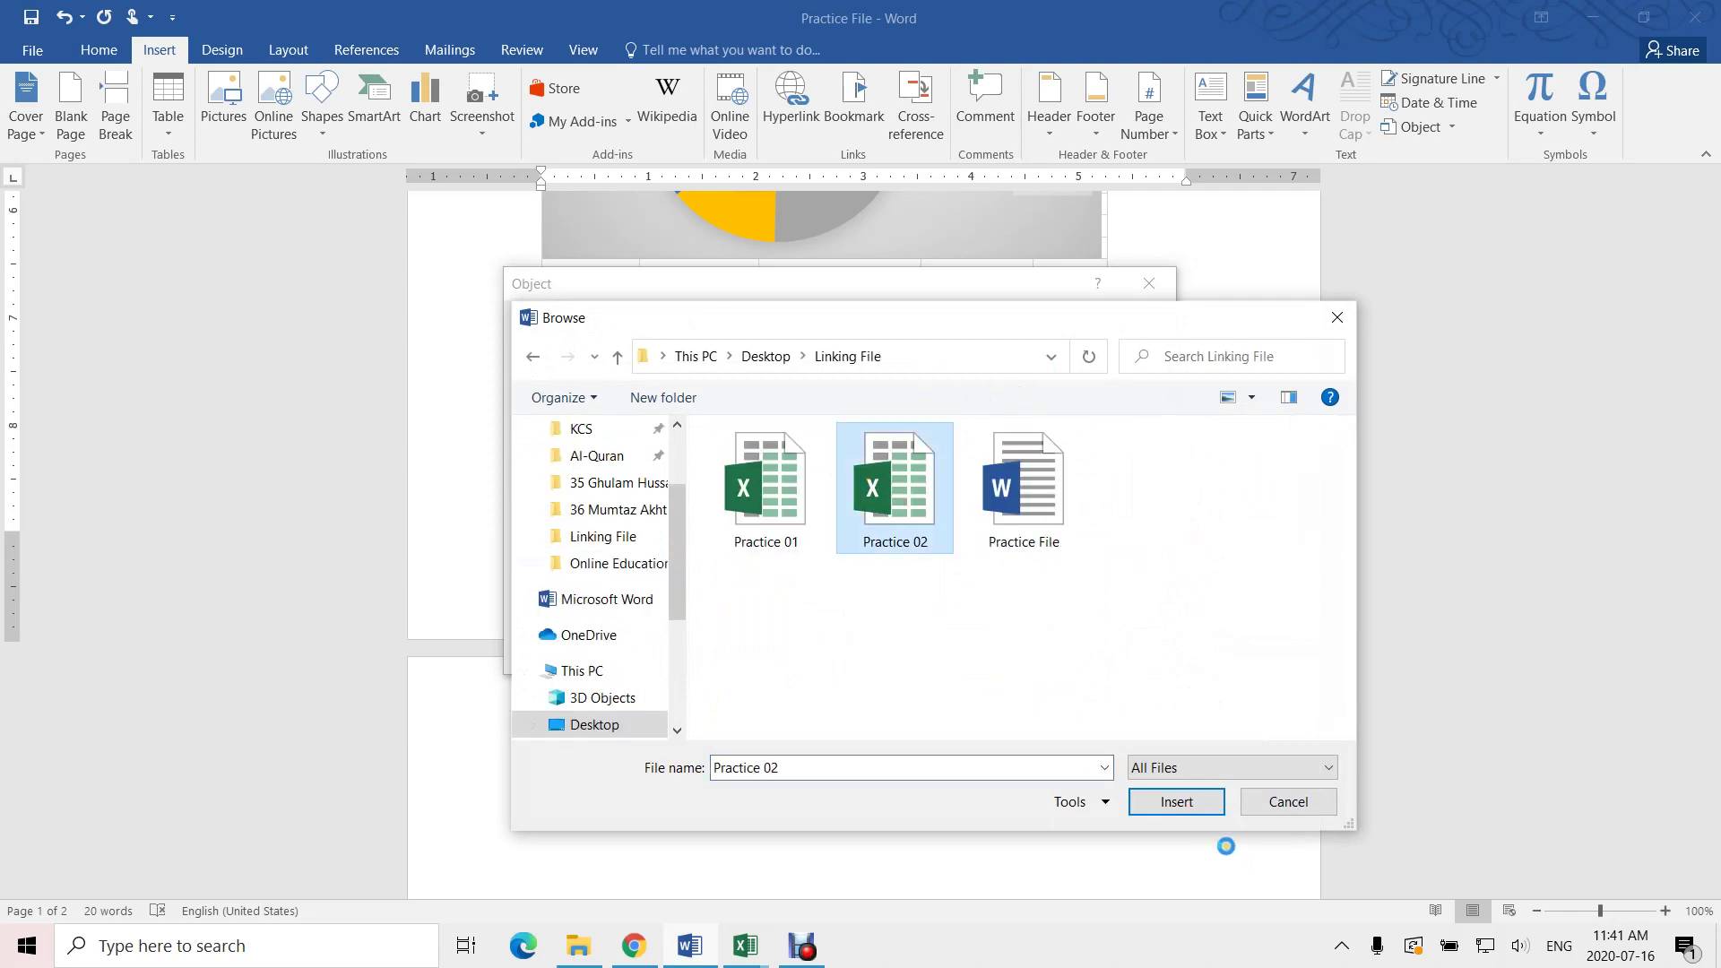
click(1176, 801)
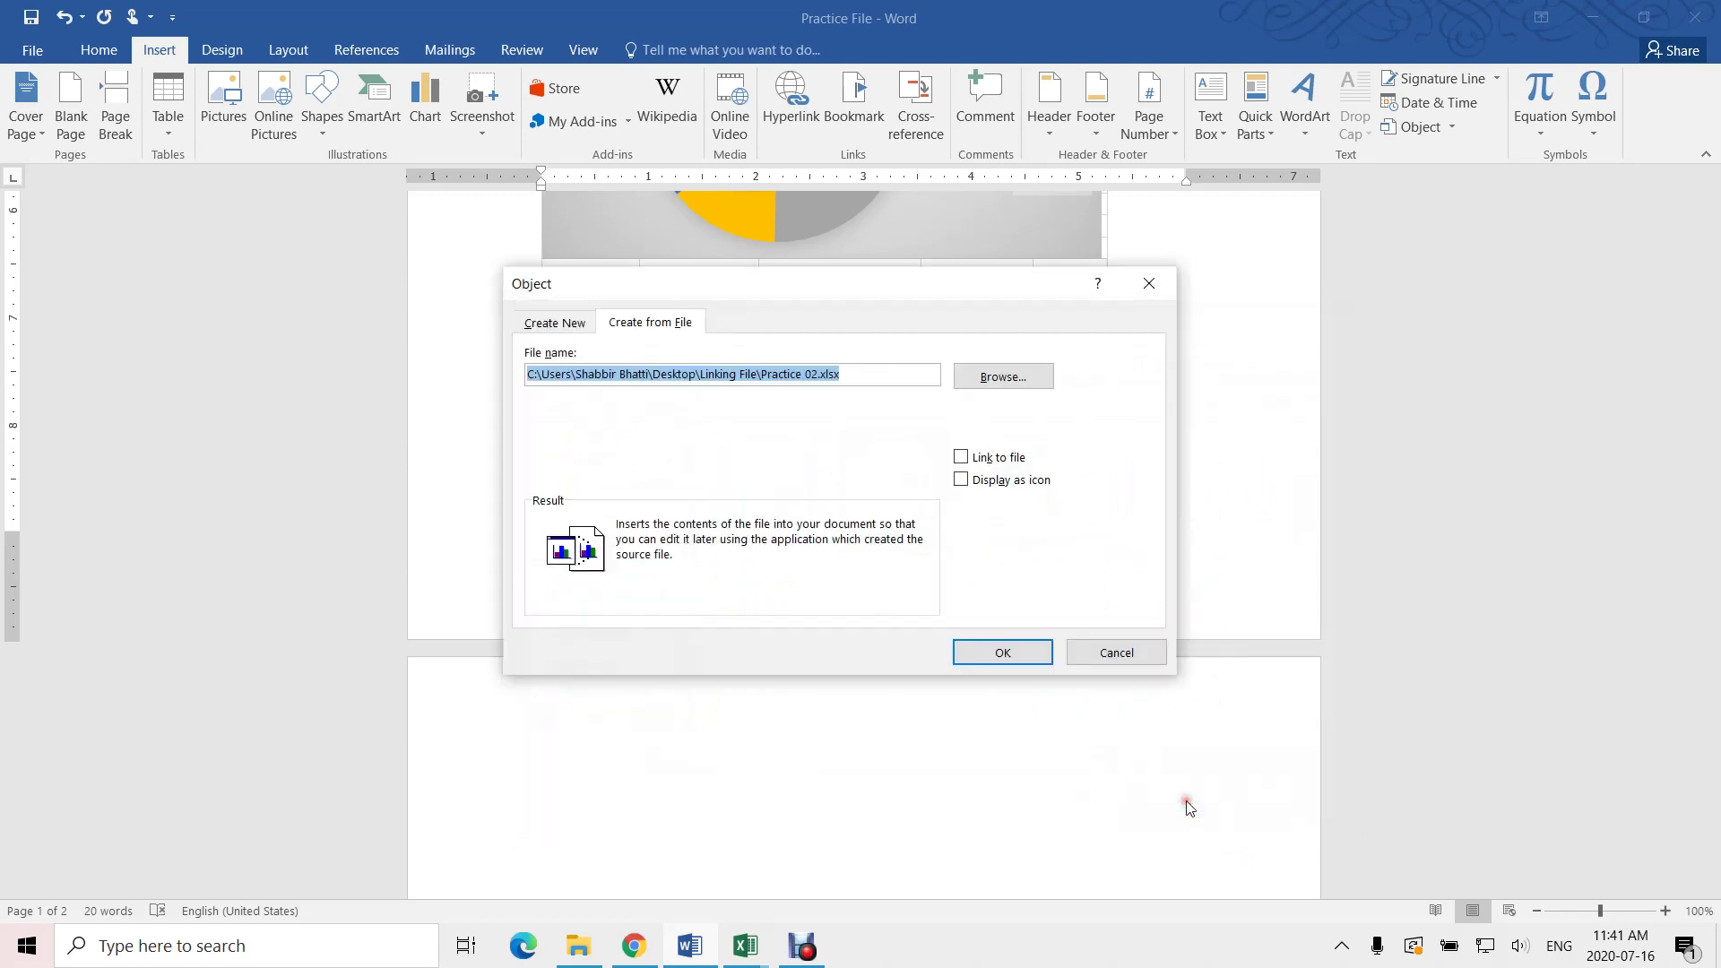
click(1011, 463)
click(1006, 652)
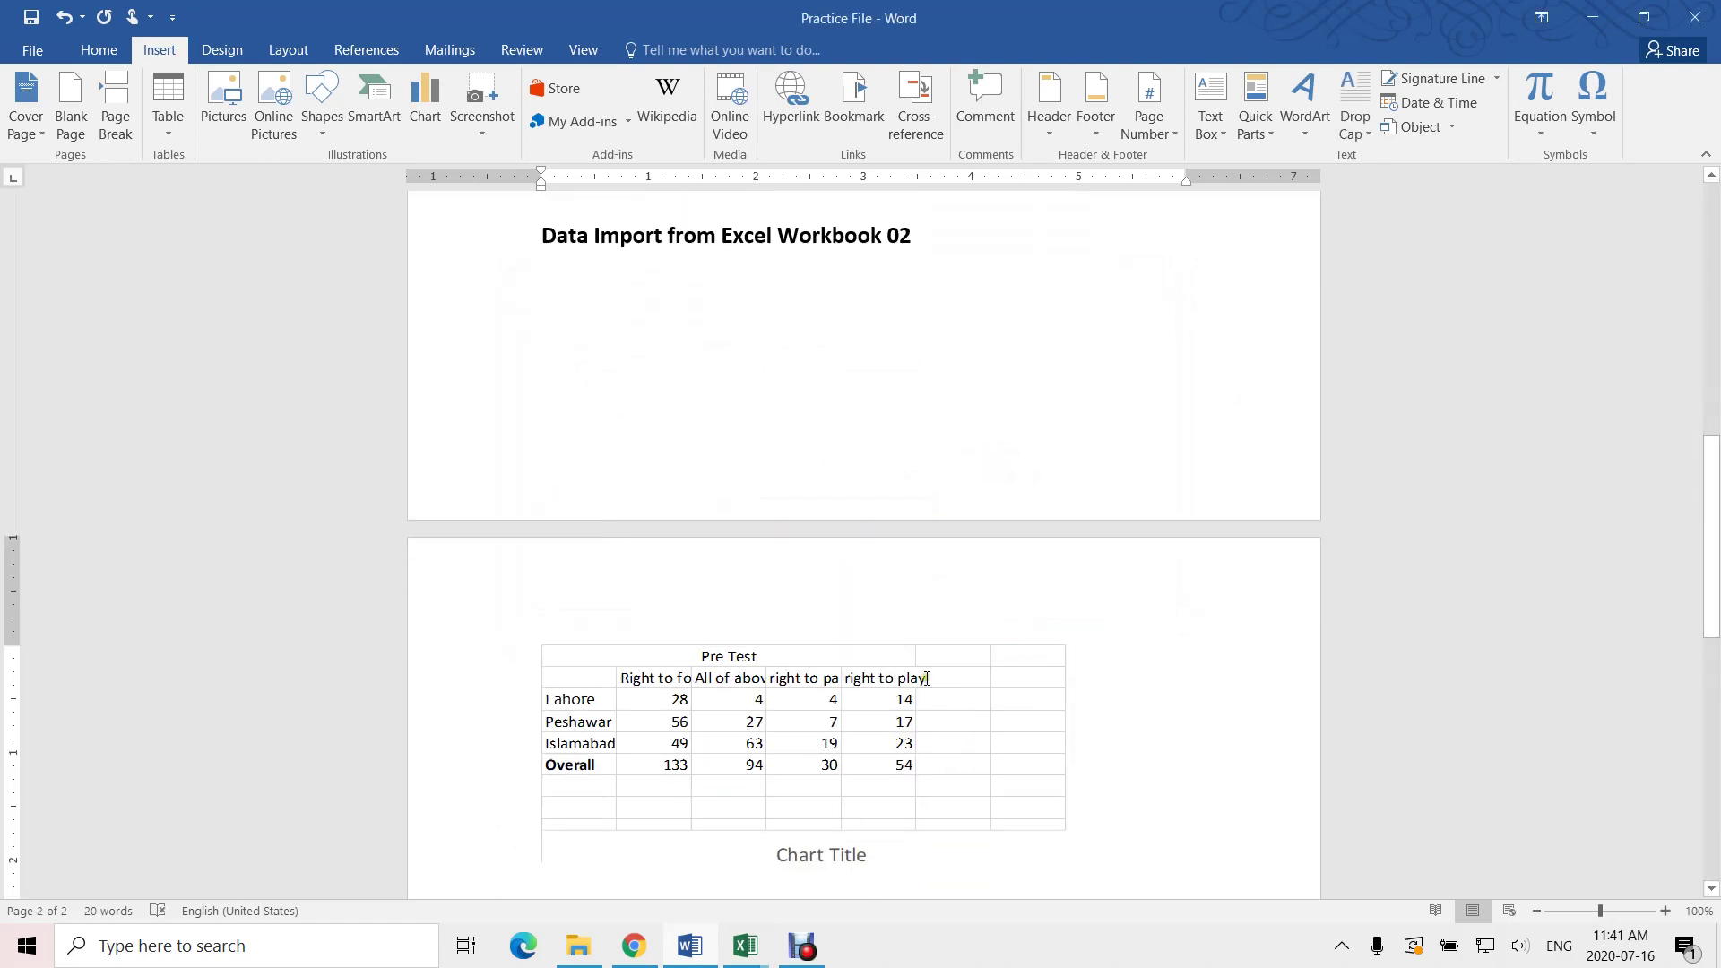
- Narrow the combo chart on Sheet3 of Practice 02 to about two-thirds width
scroll(927, 679, down, 3)
click(920, 514)
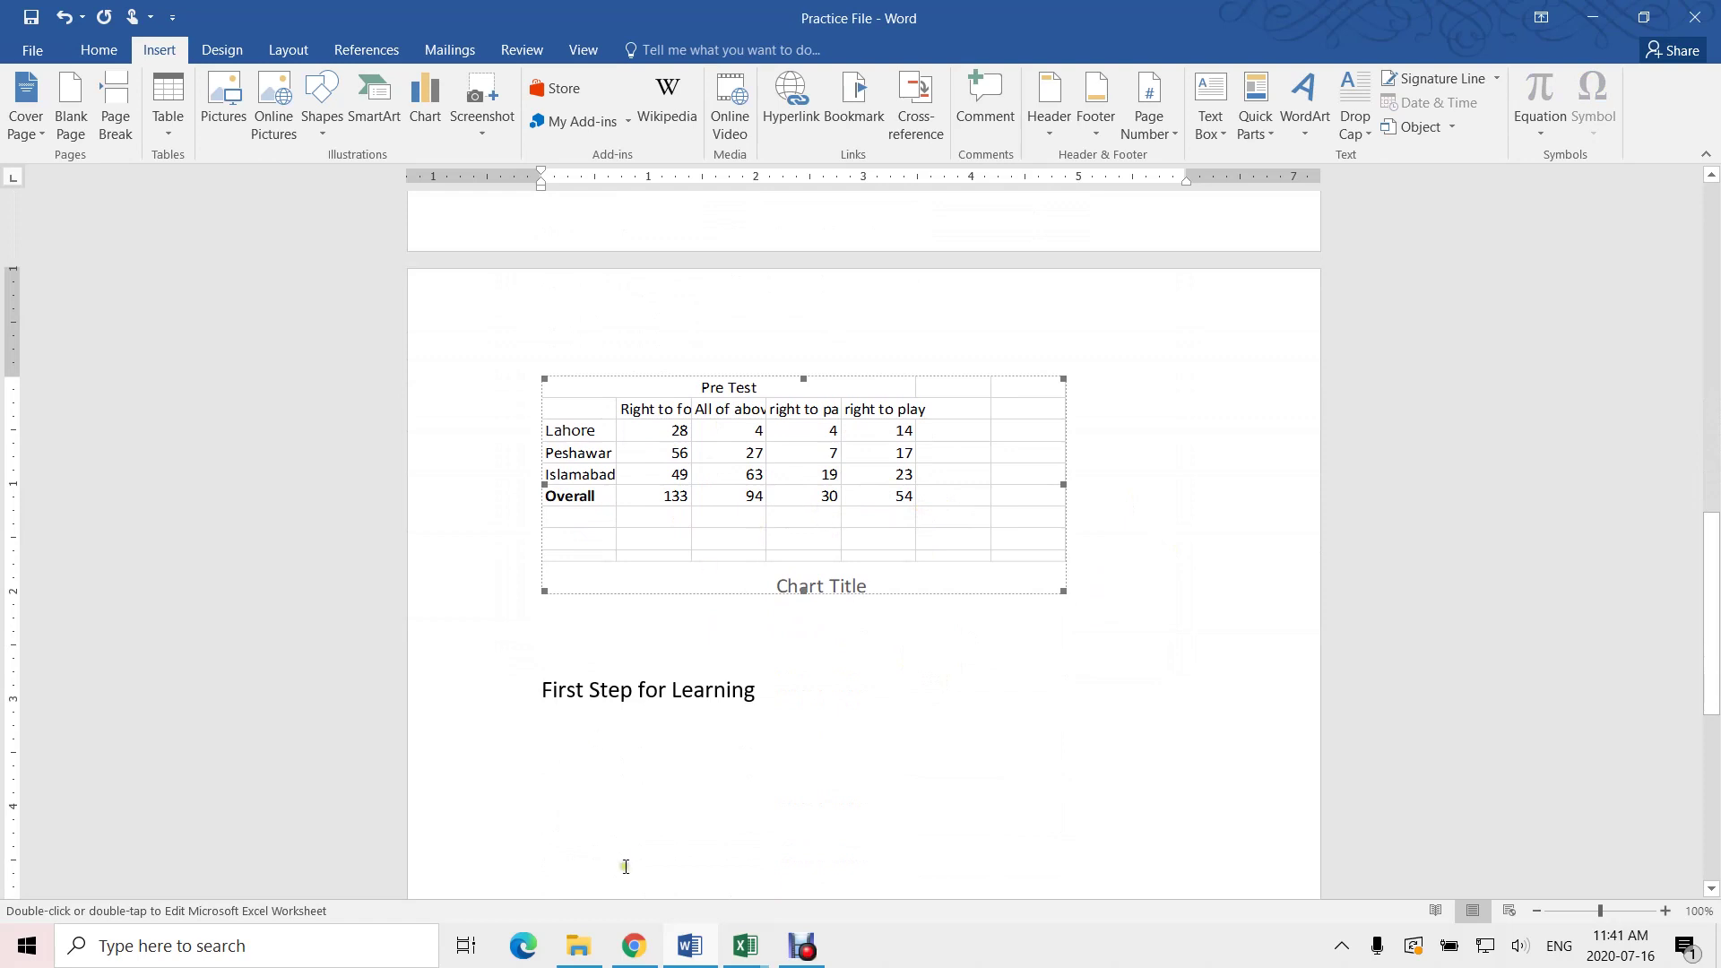
mouse_move(746, 946)
click(574, 843)
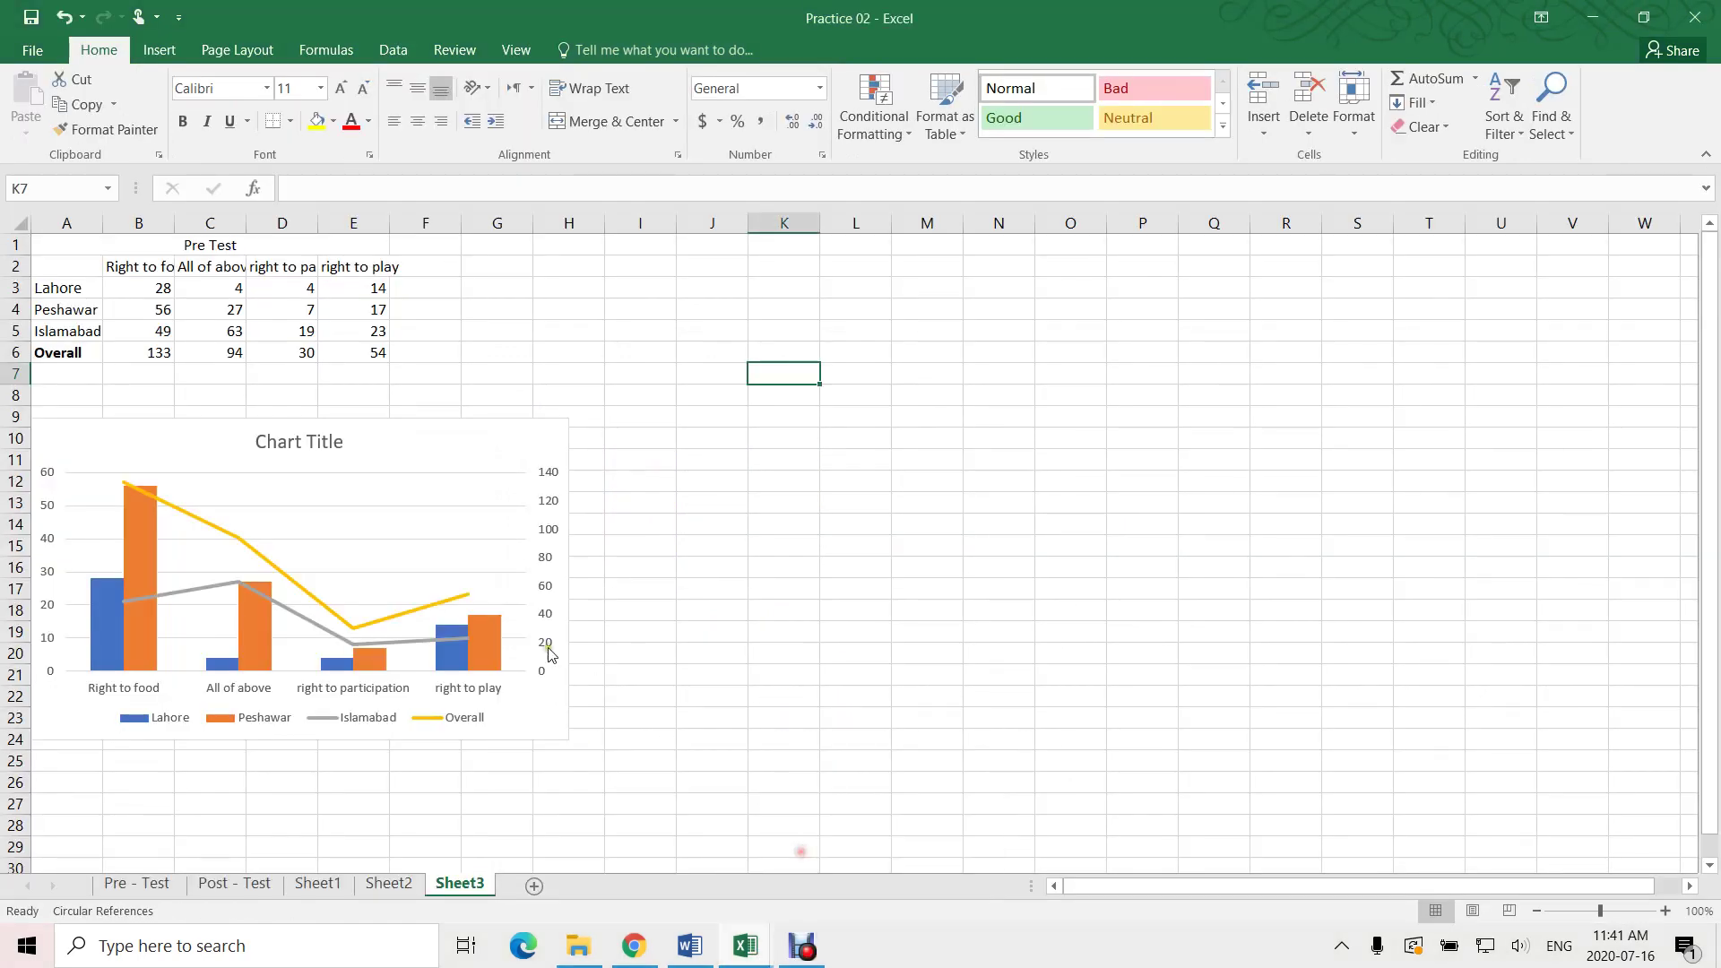
click(446, 556)
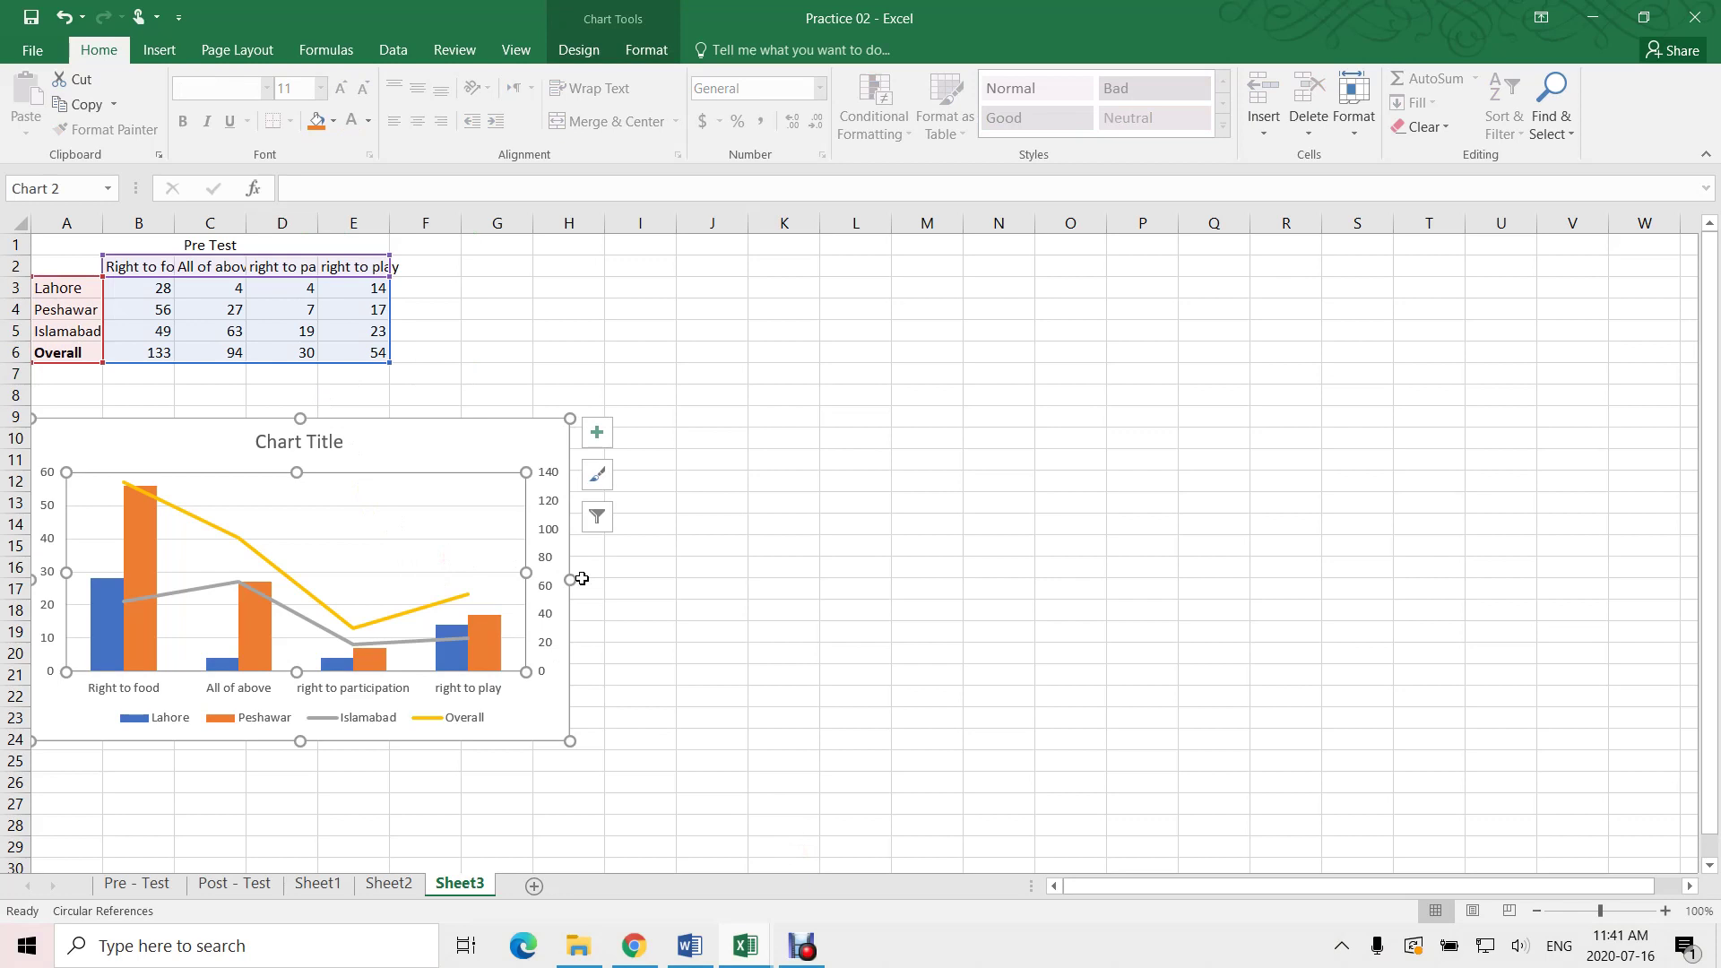
drag(572, 580, 427, 569)
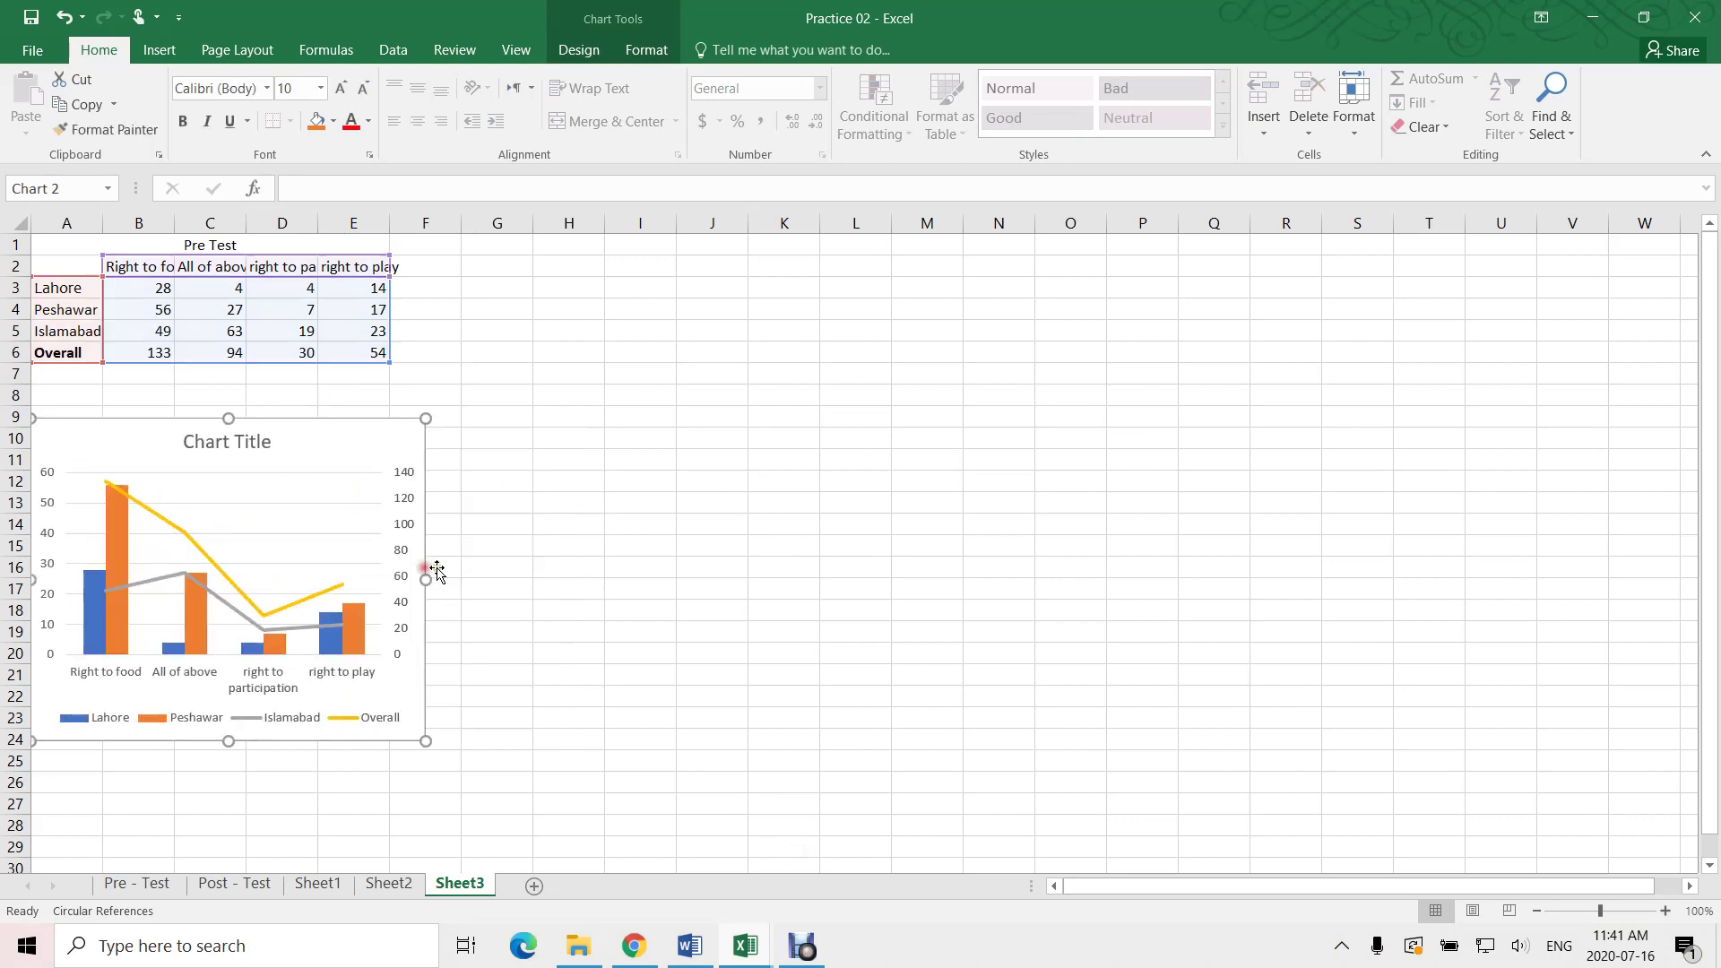
click(503, 568)
key(alt+Tab)
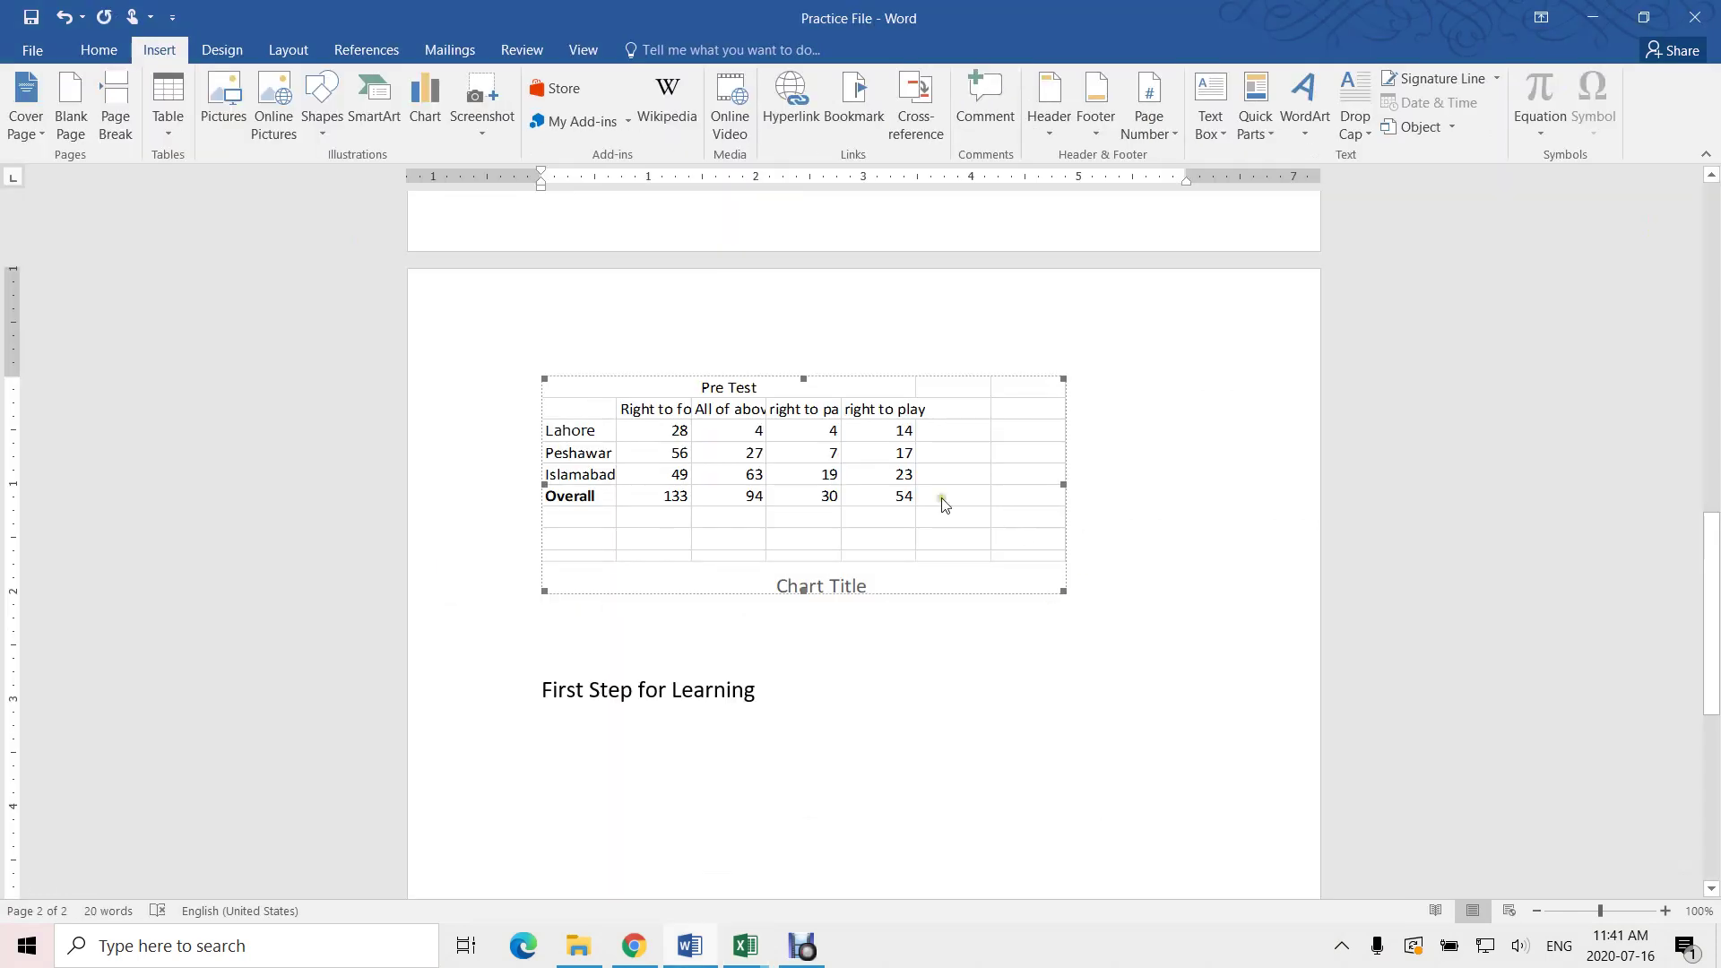
- Update the linked Practice 02 object, and deselect the Excel chart by choosing cell C26
right_click(854, 453)
click(893, 579)
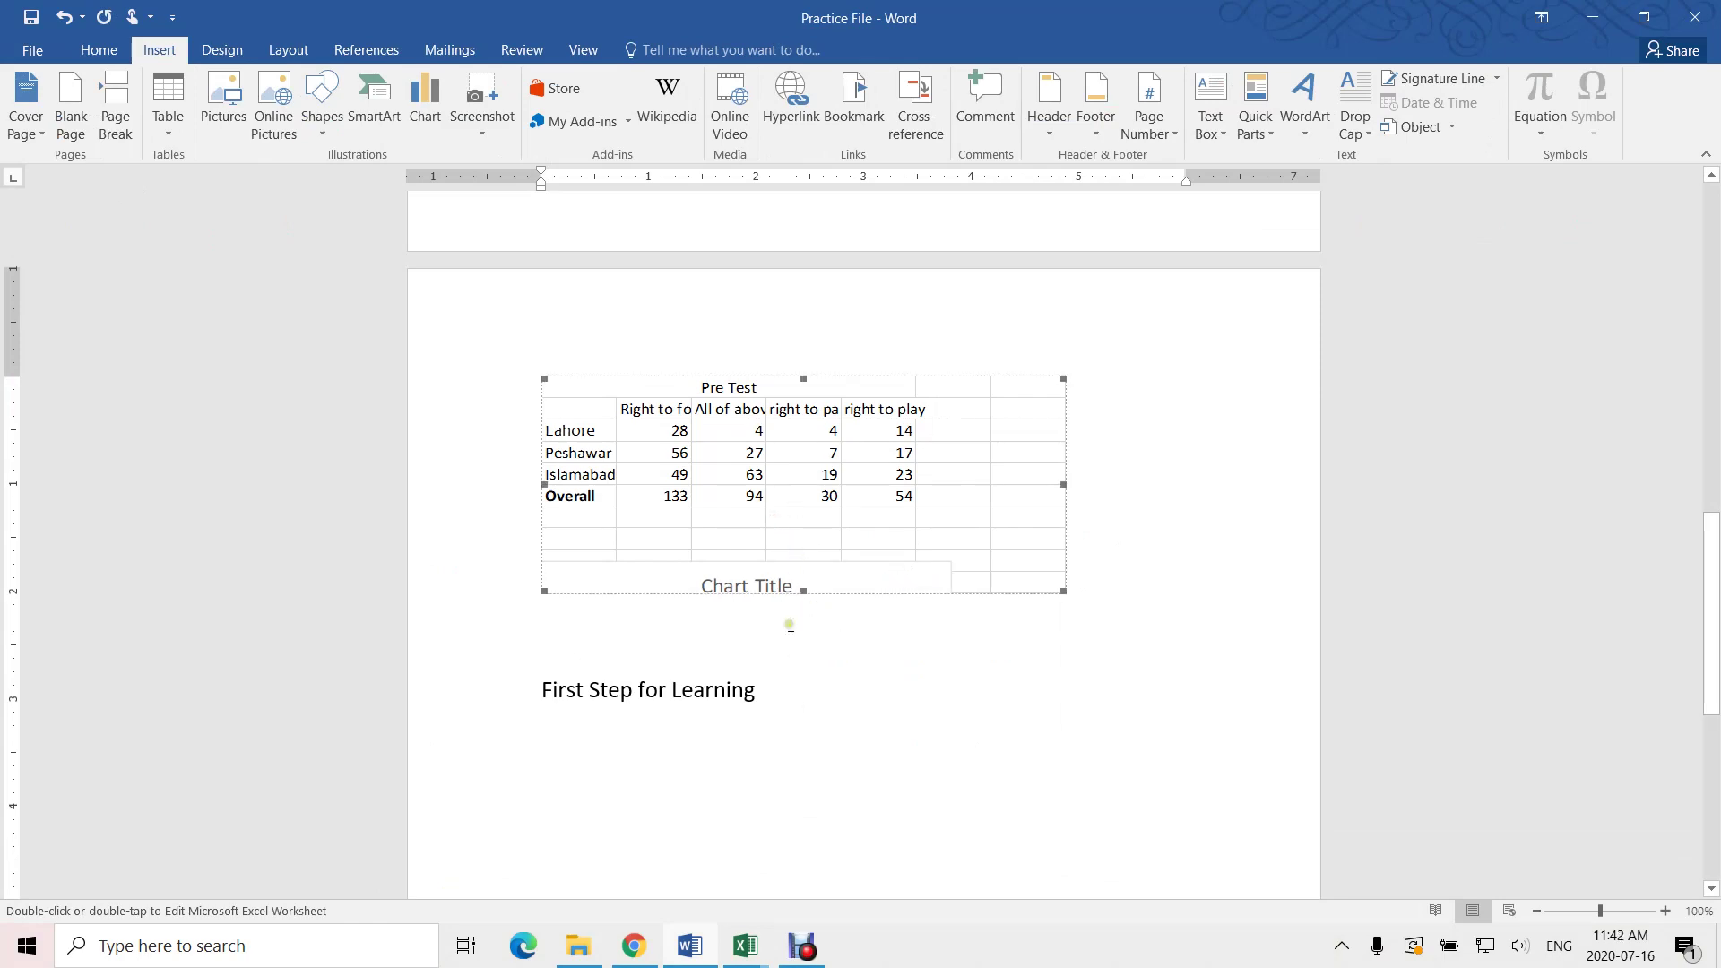
key(alt+Tab)
click(227, 786)
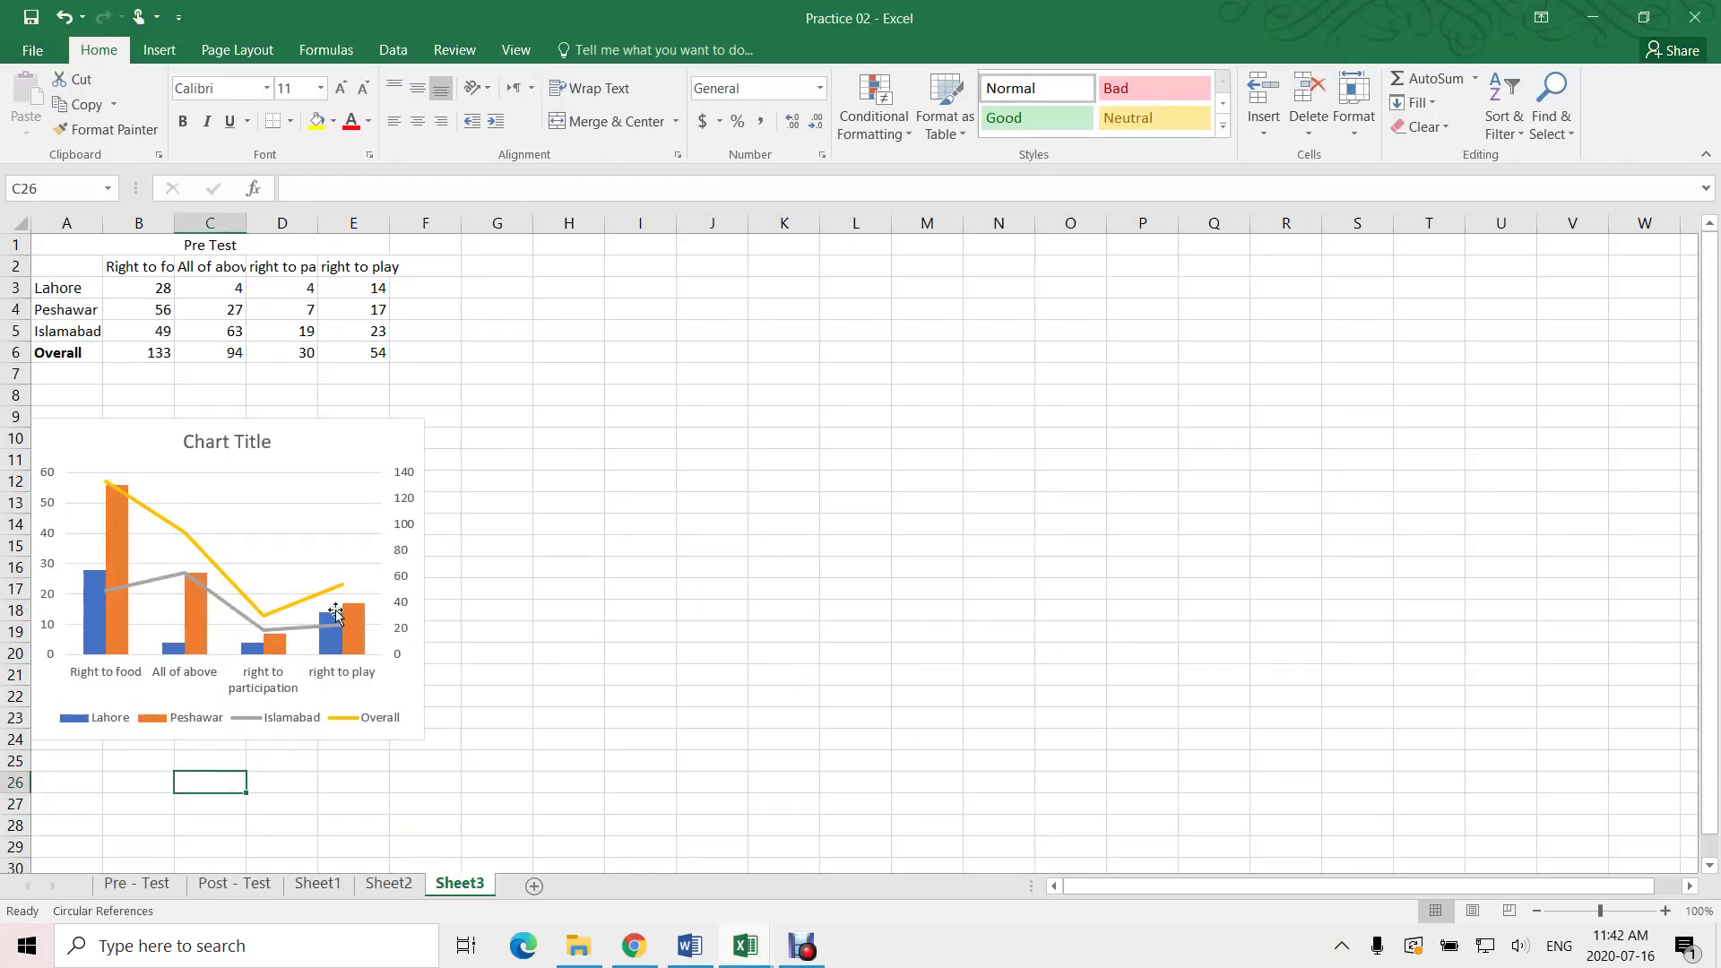
key(alt+Tab)
- Update the link again, then show Sheet2 of Practice 02 with Pre Test title cell B3 selected
right_click(651, 429)
click(785, 557)
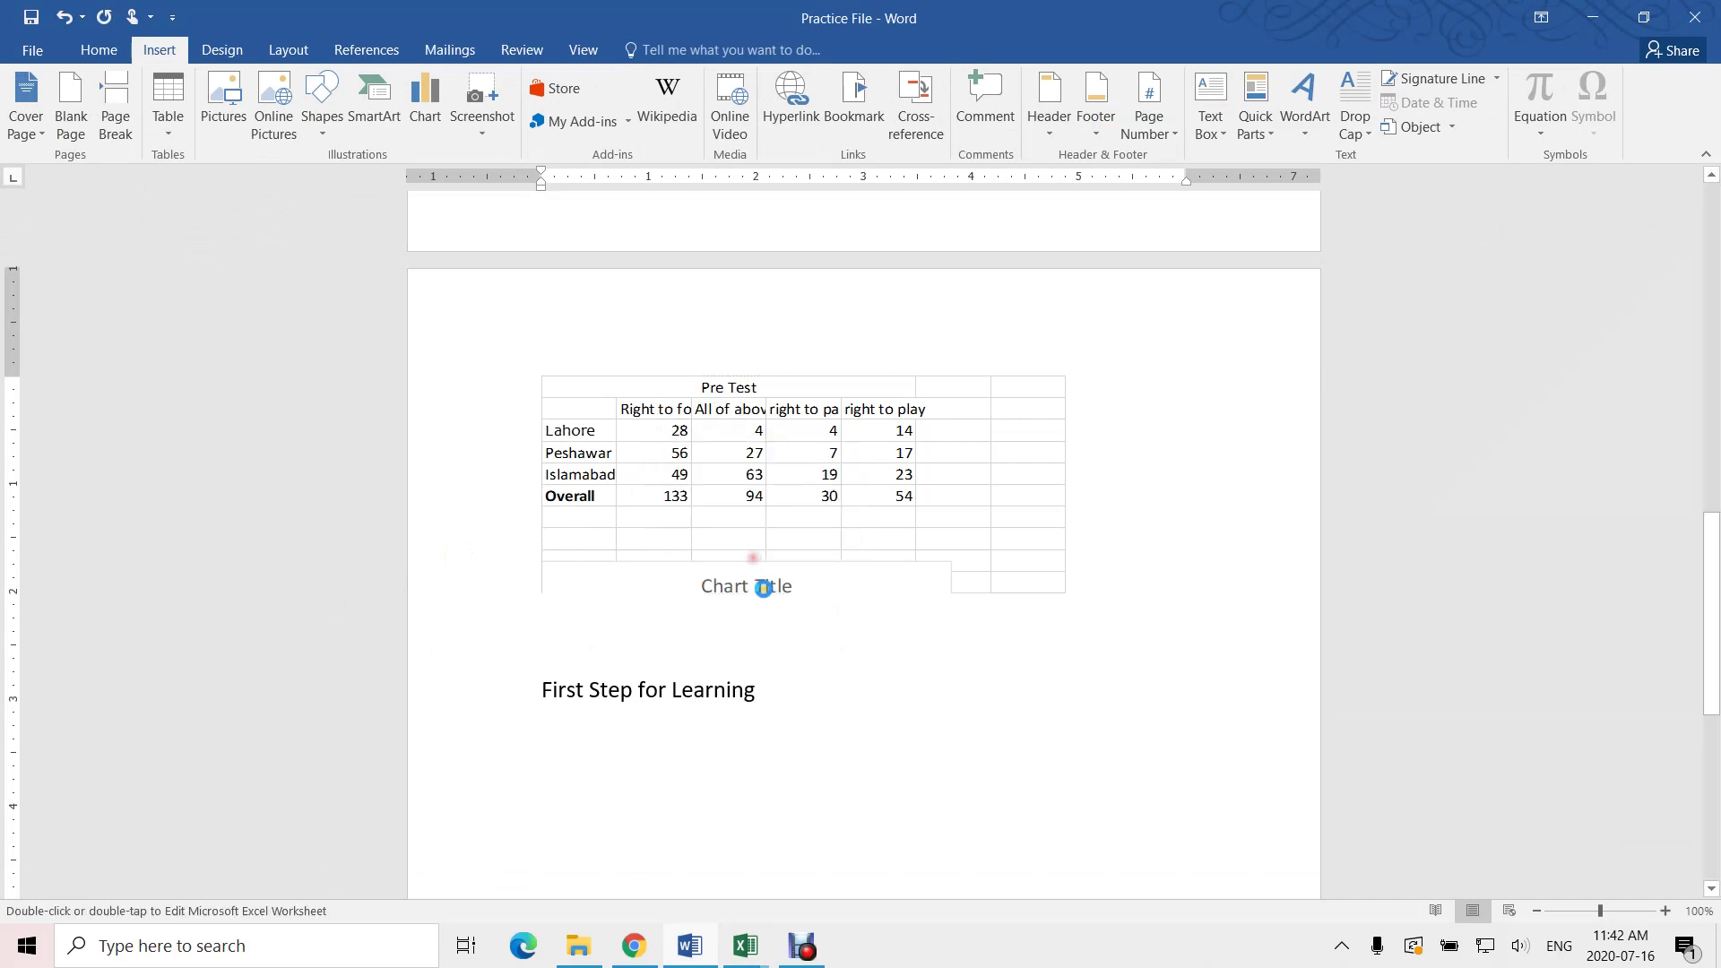
key(alt+Tab)
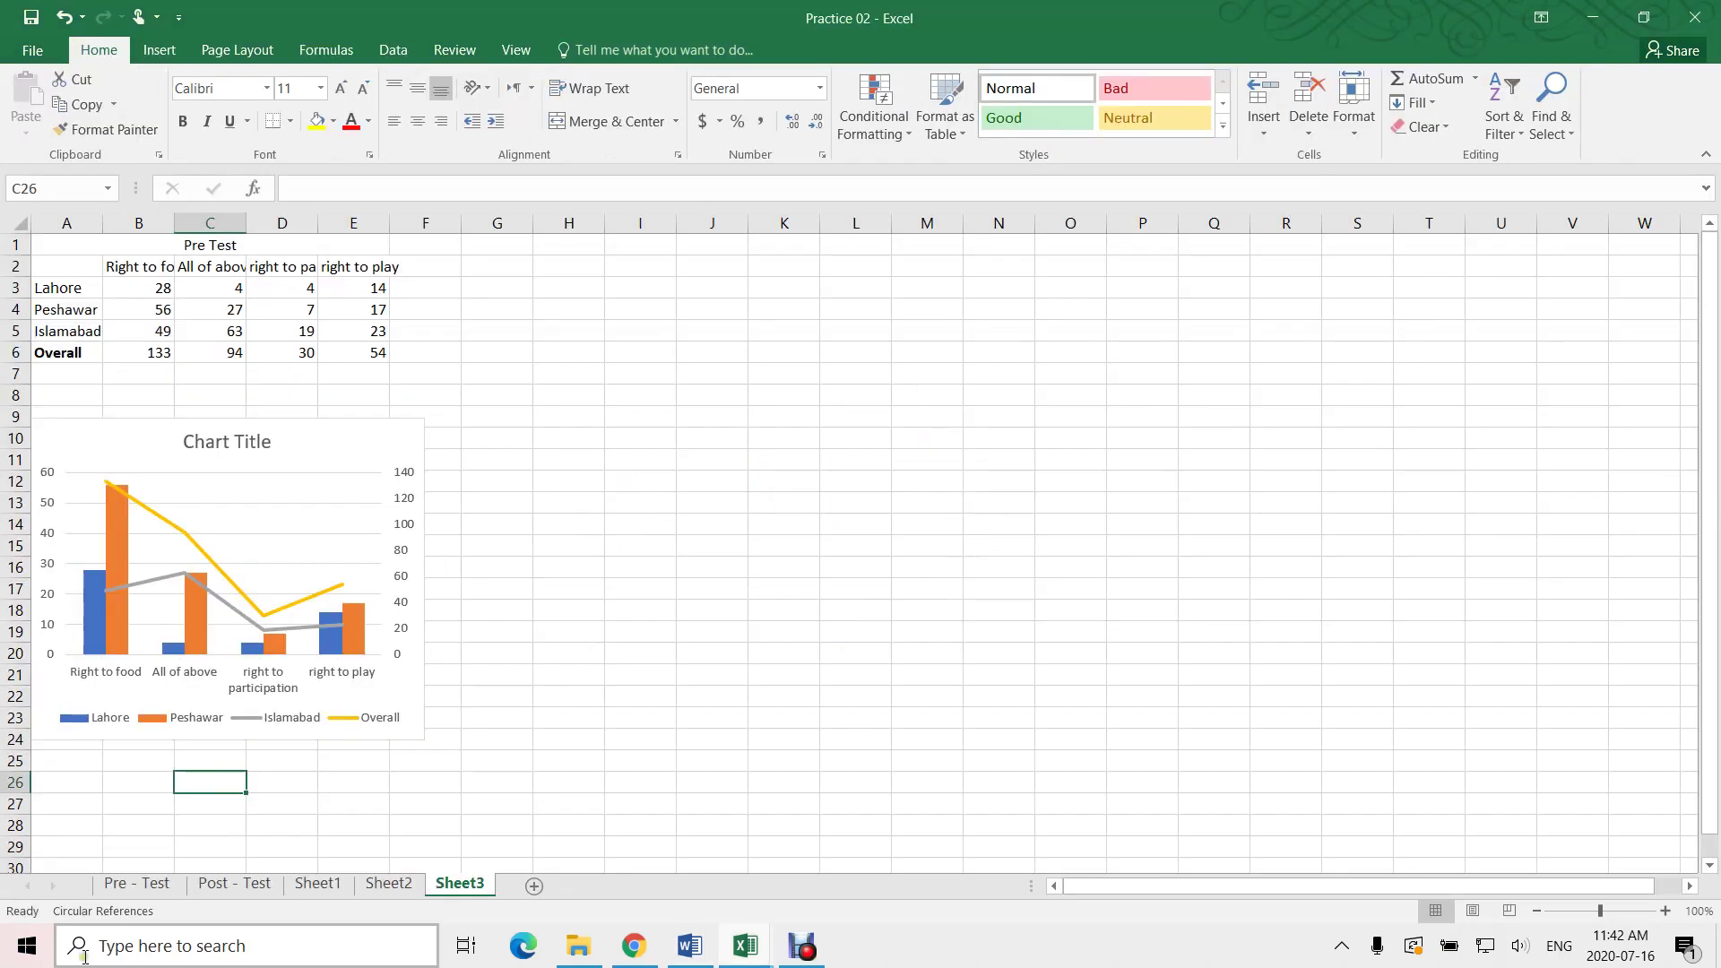
click(391, 885)
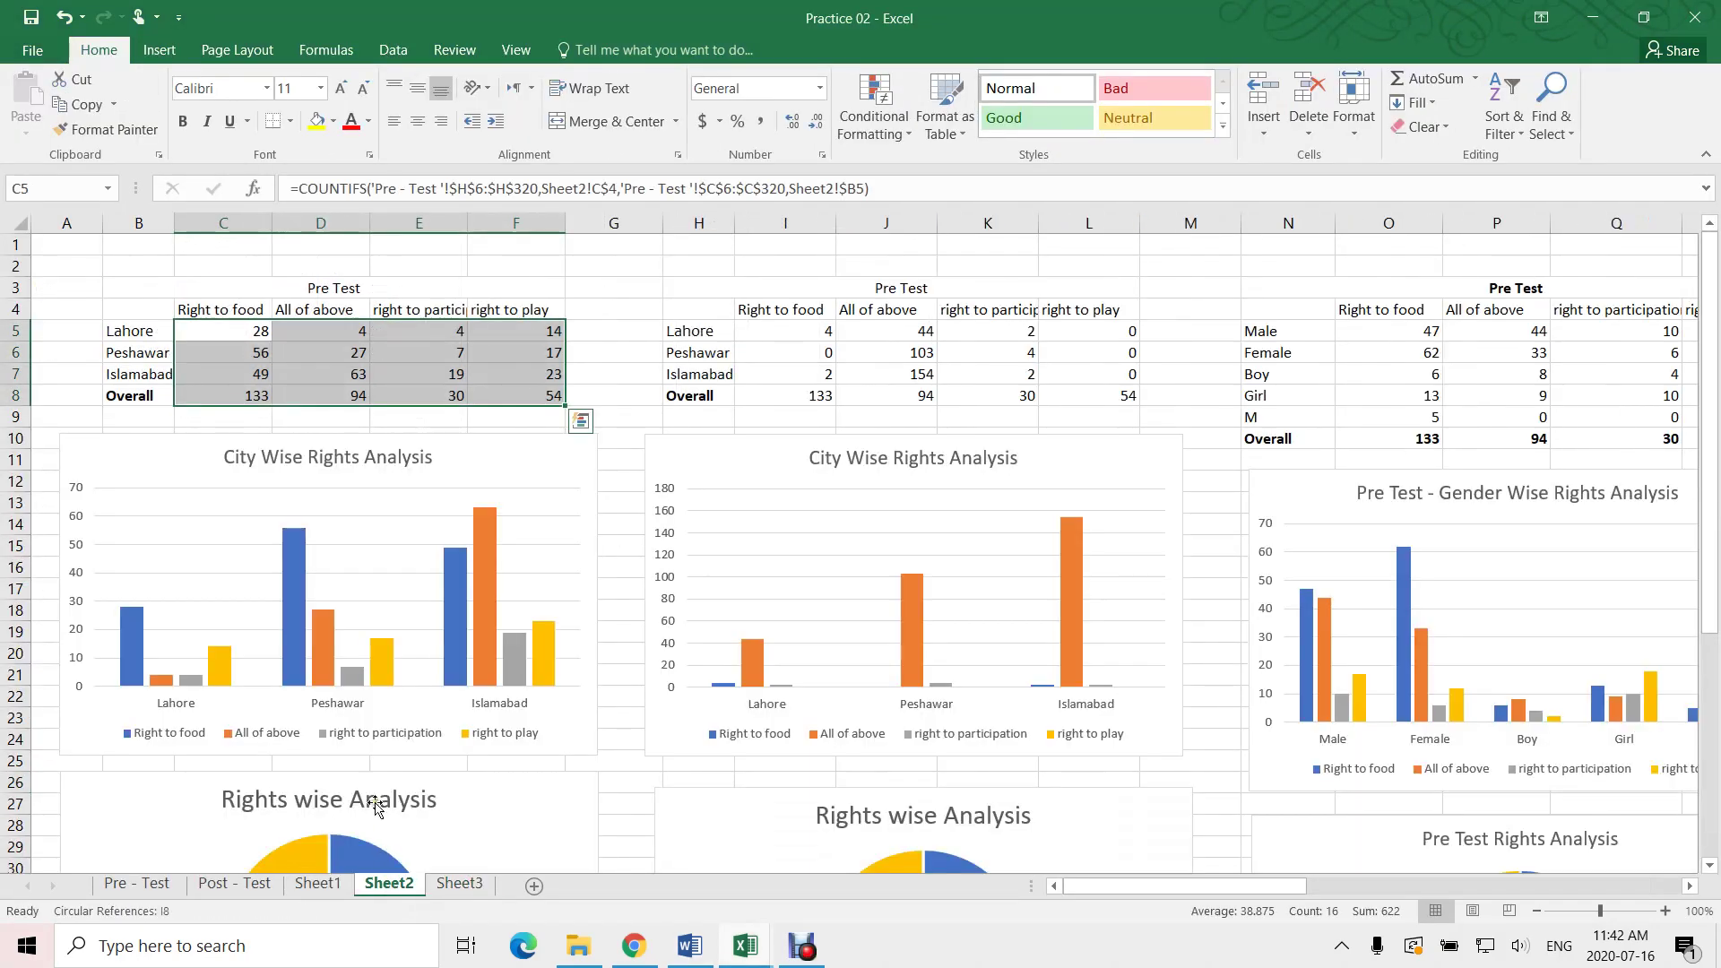
click(134, 294)
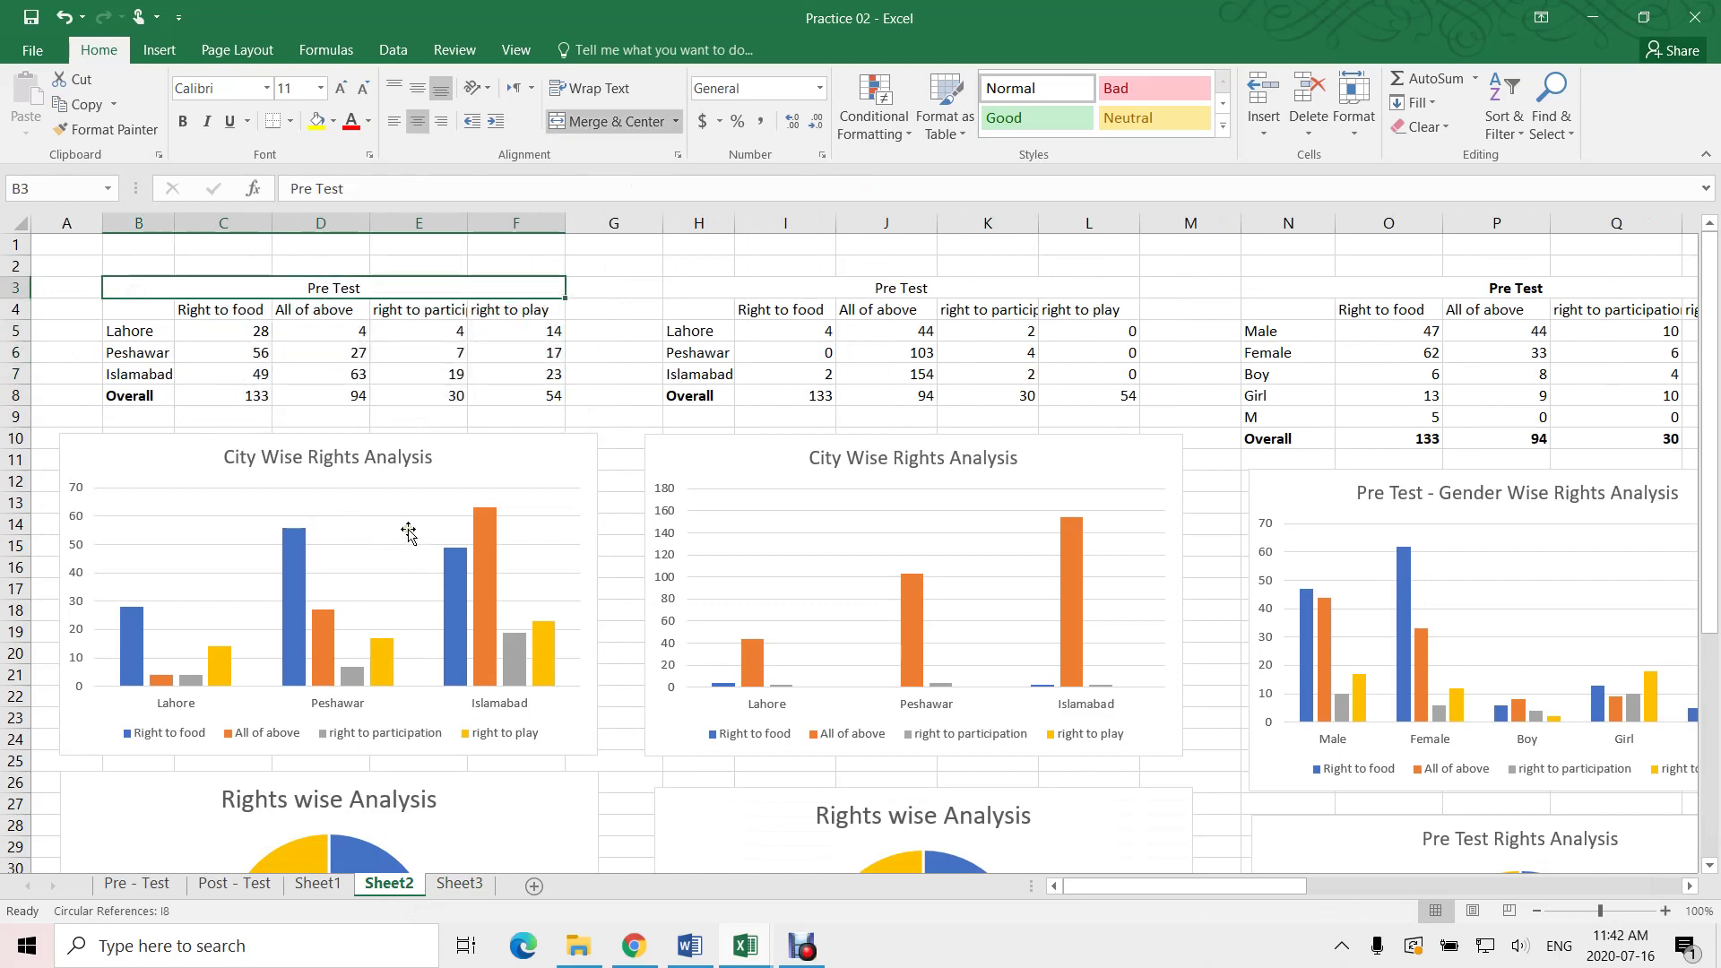
- Update the linked Practice 02 object, then delete it from the document
key(alt+Tab)
right_click(744, 447)
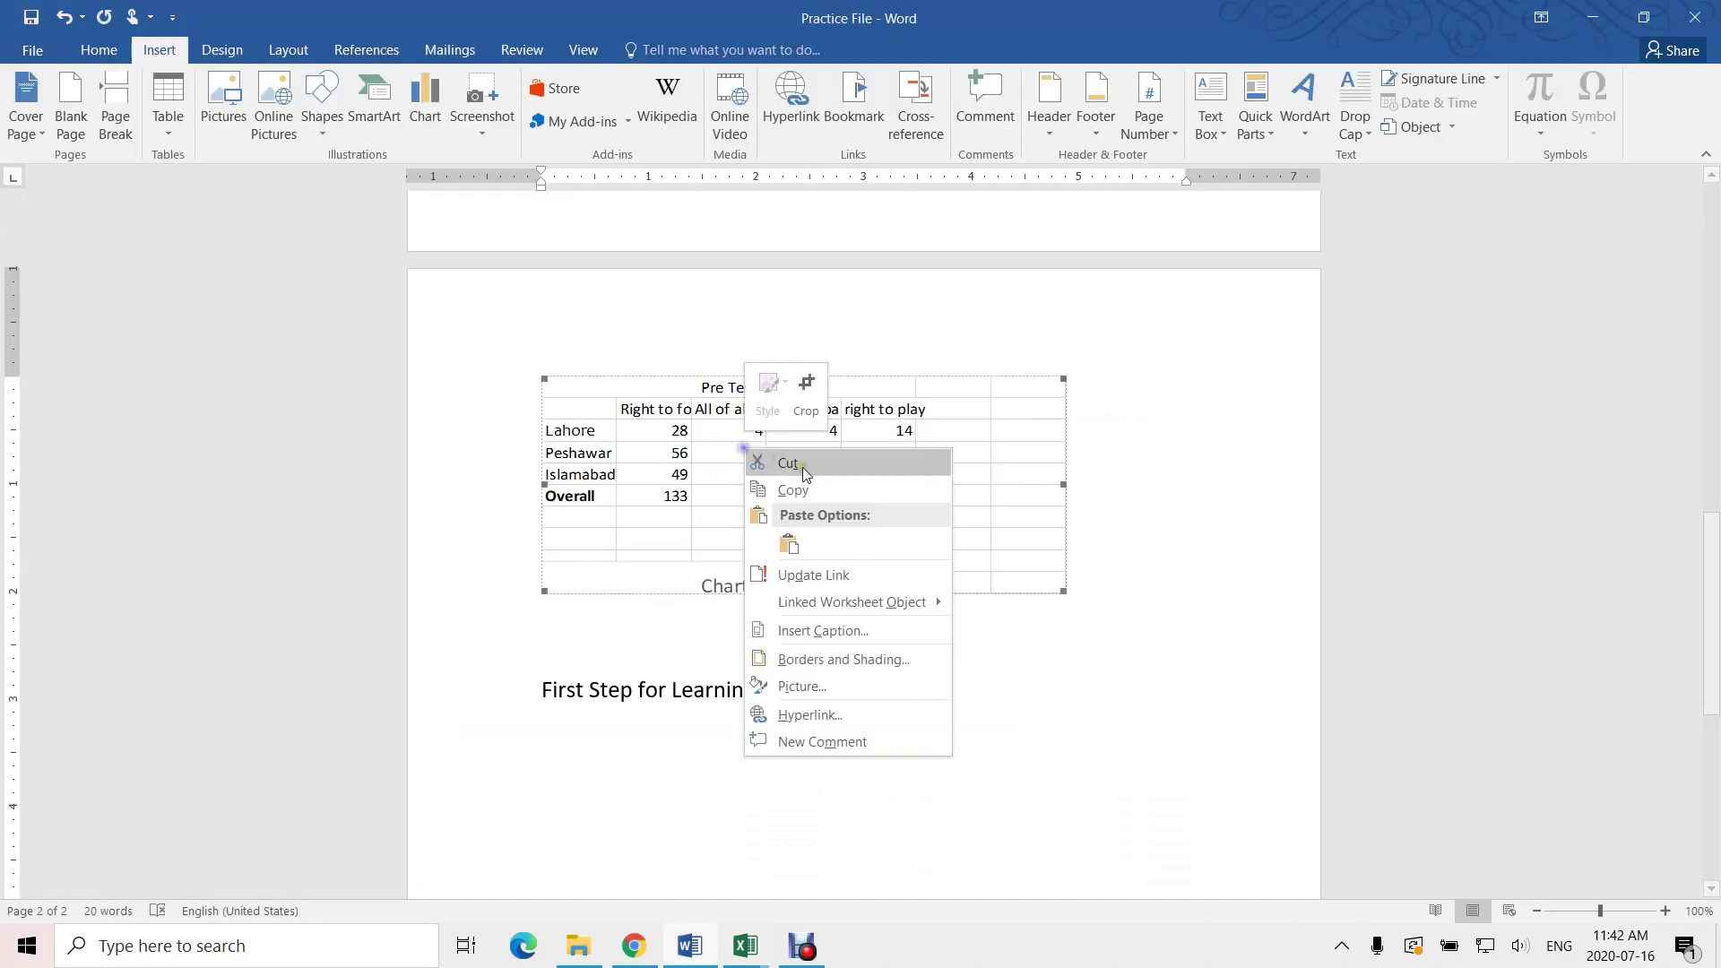
click(803, 575)
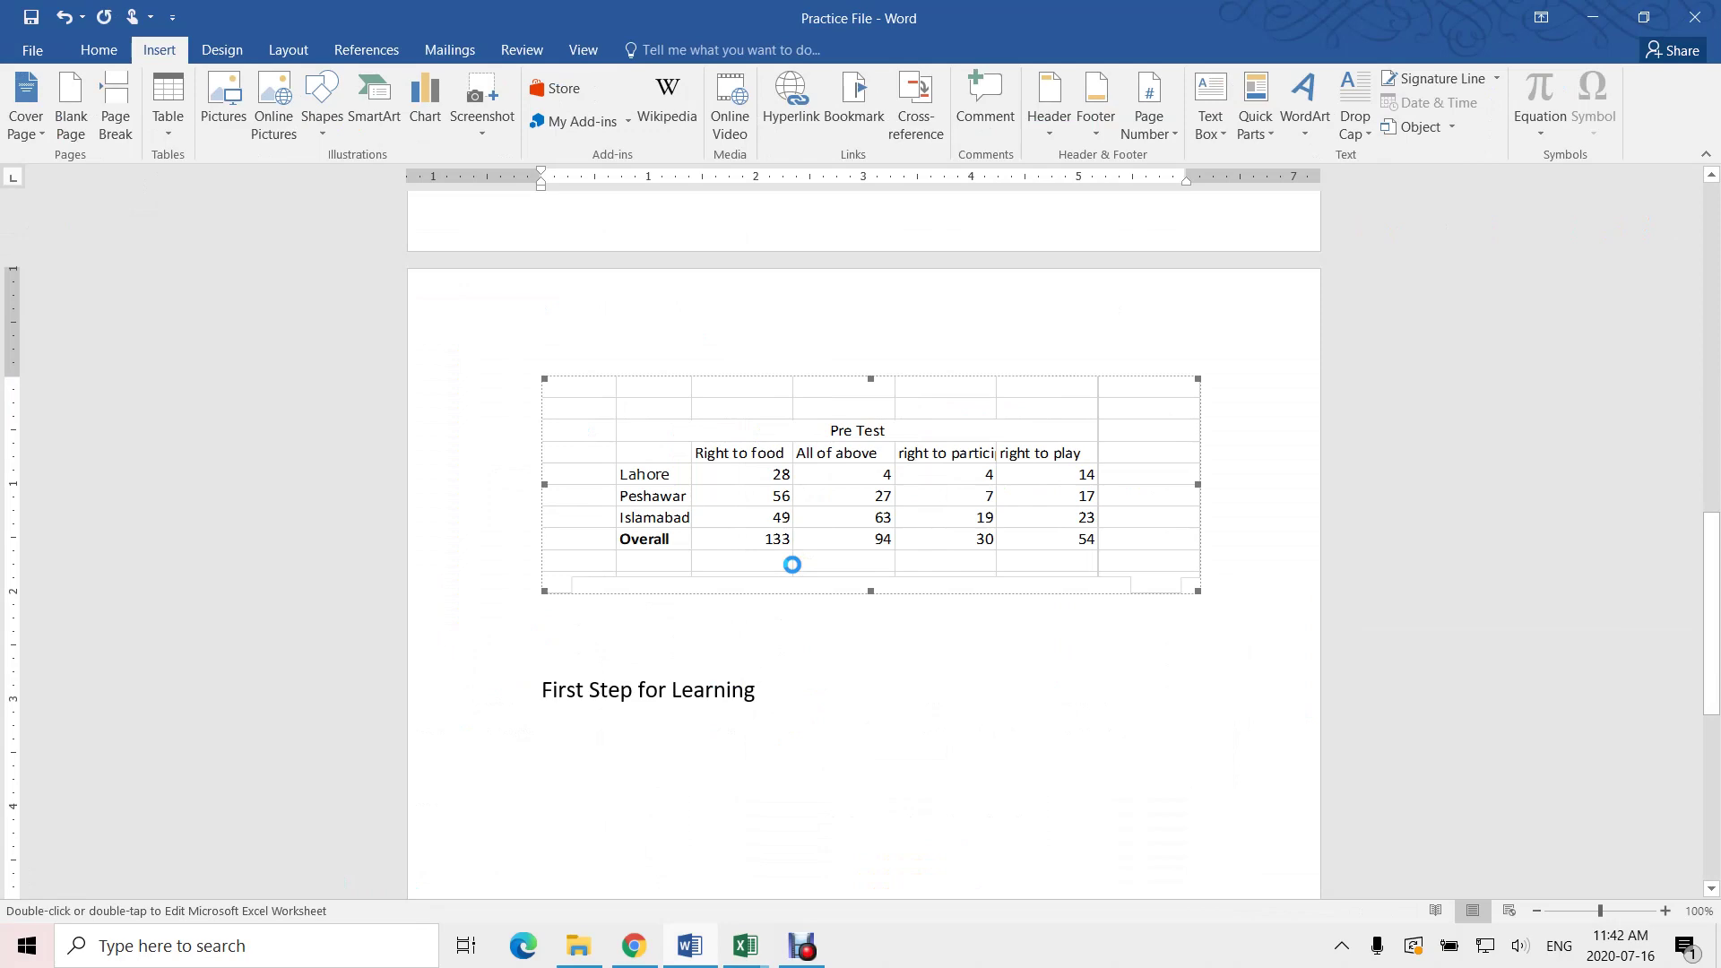
click(728, 426)
key(Delete)
scroll(726, 430, up, 3)
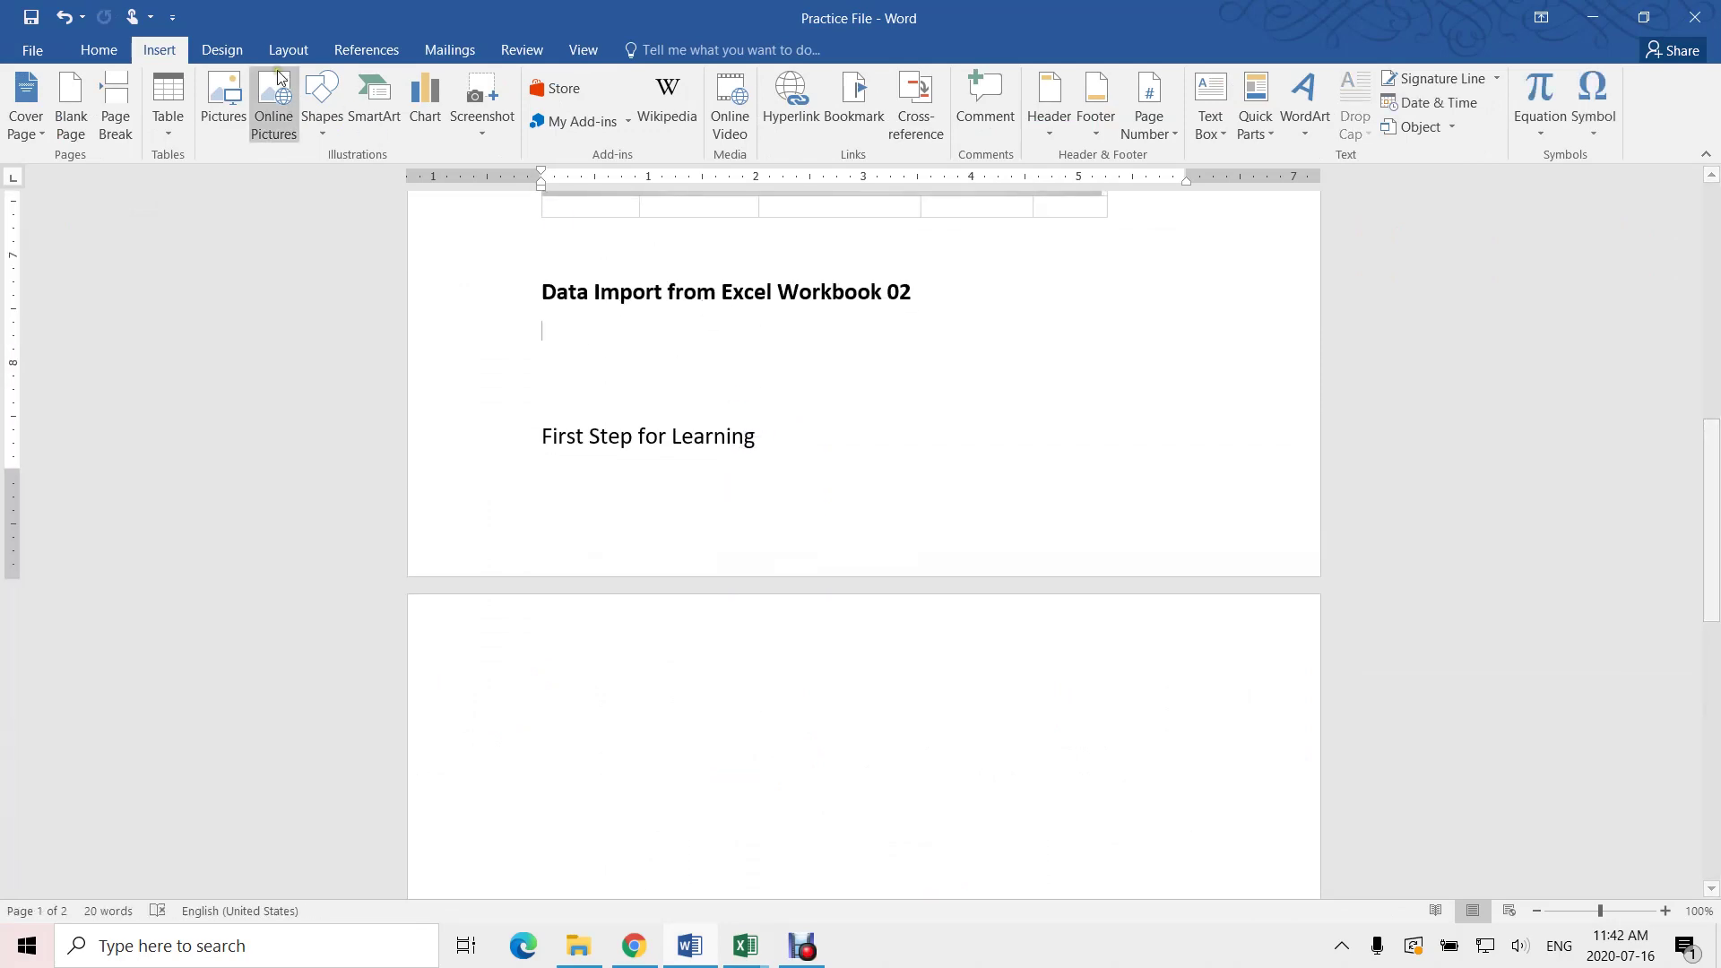
- Make Sheet3 the active sheet in Practice 02, then return to Word
key(alt+Tab)
click(459, 884)
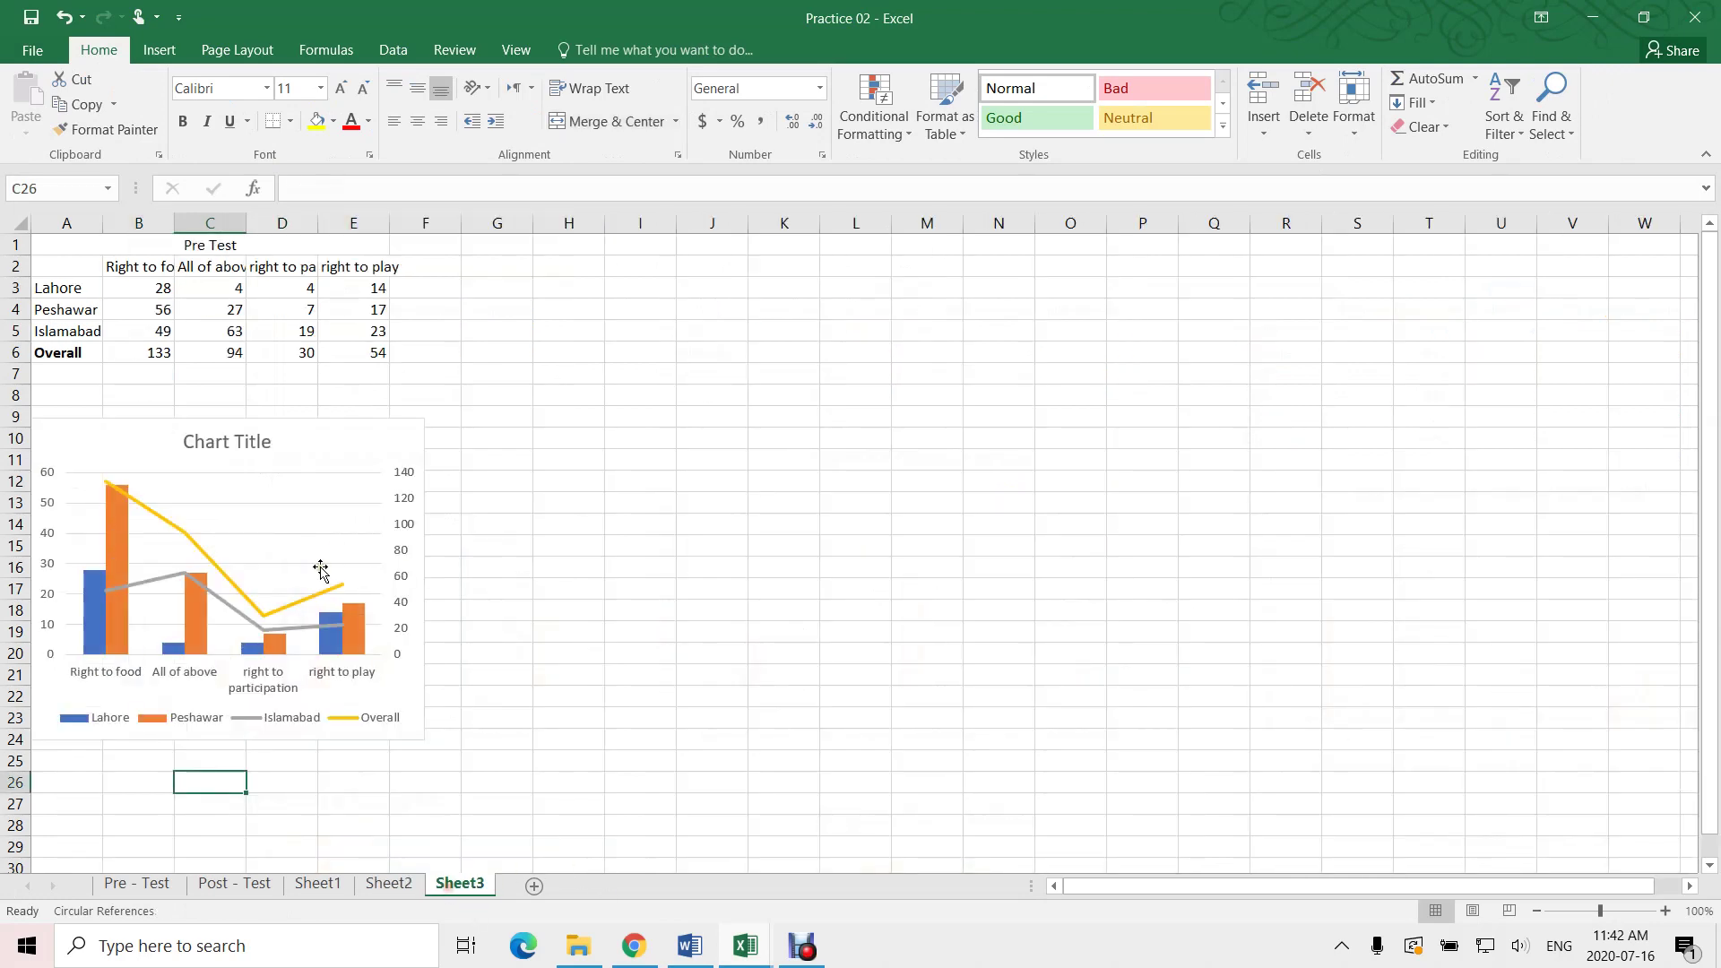
key(alt+Tab)
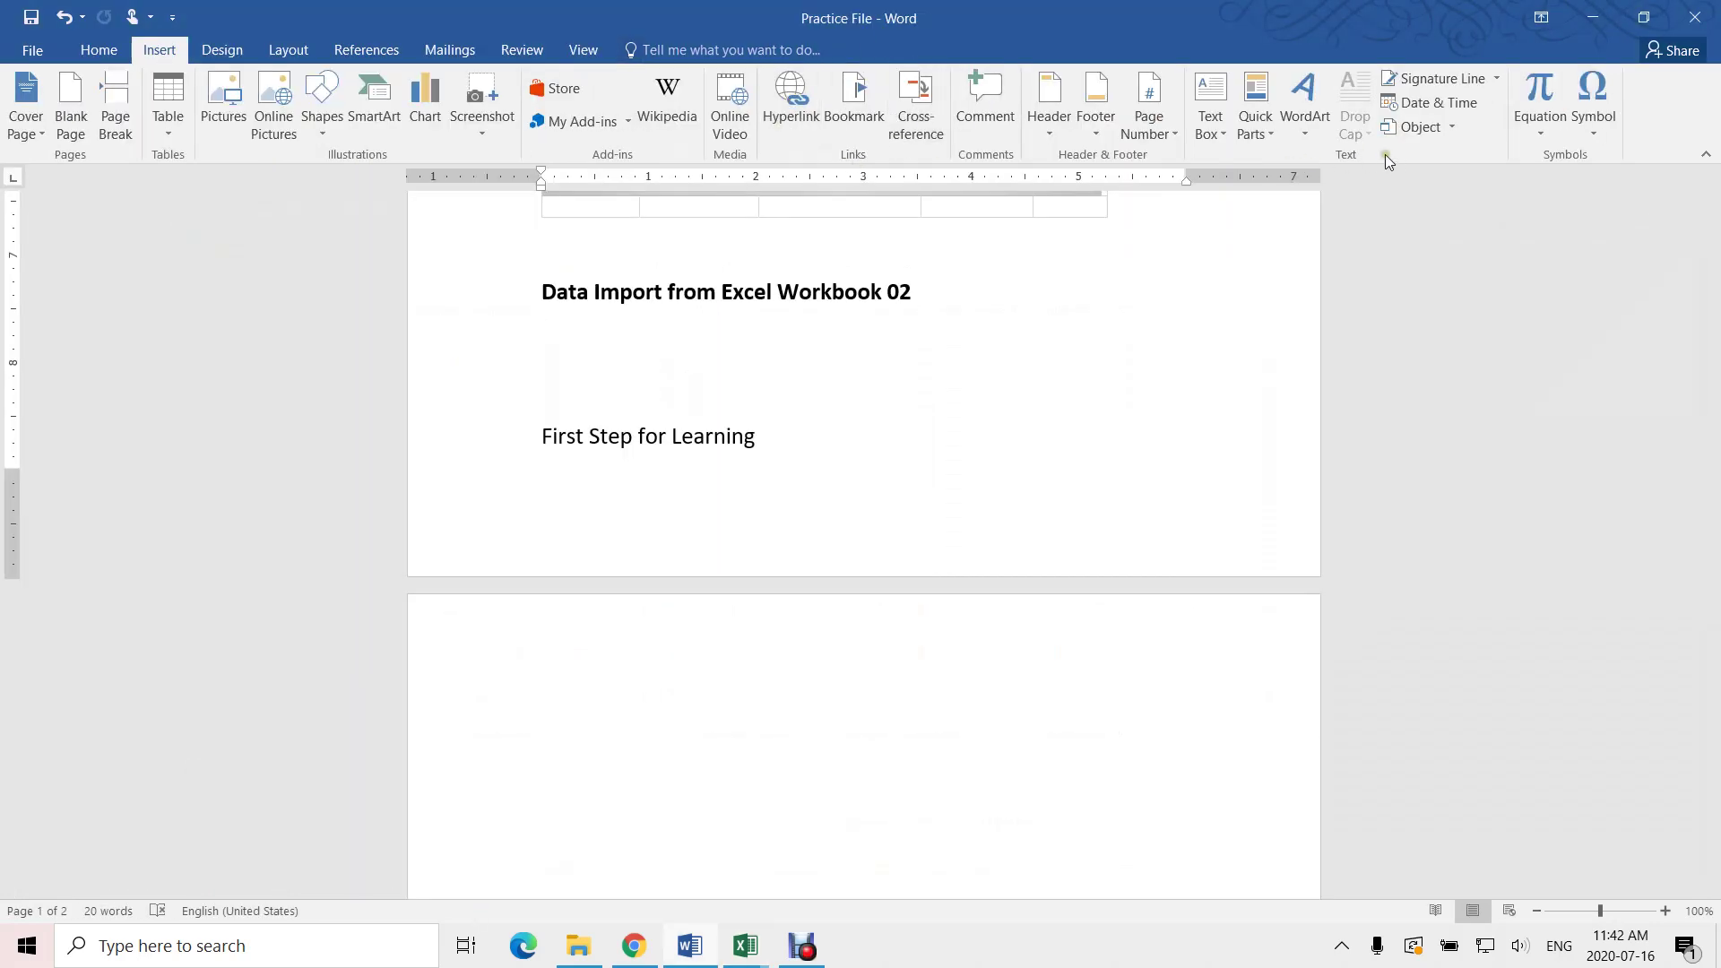
- Re-insert Desktop\Linking File\Practice 02 as a linked object and select it
click(1418, 126)
click(650, 323)
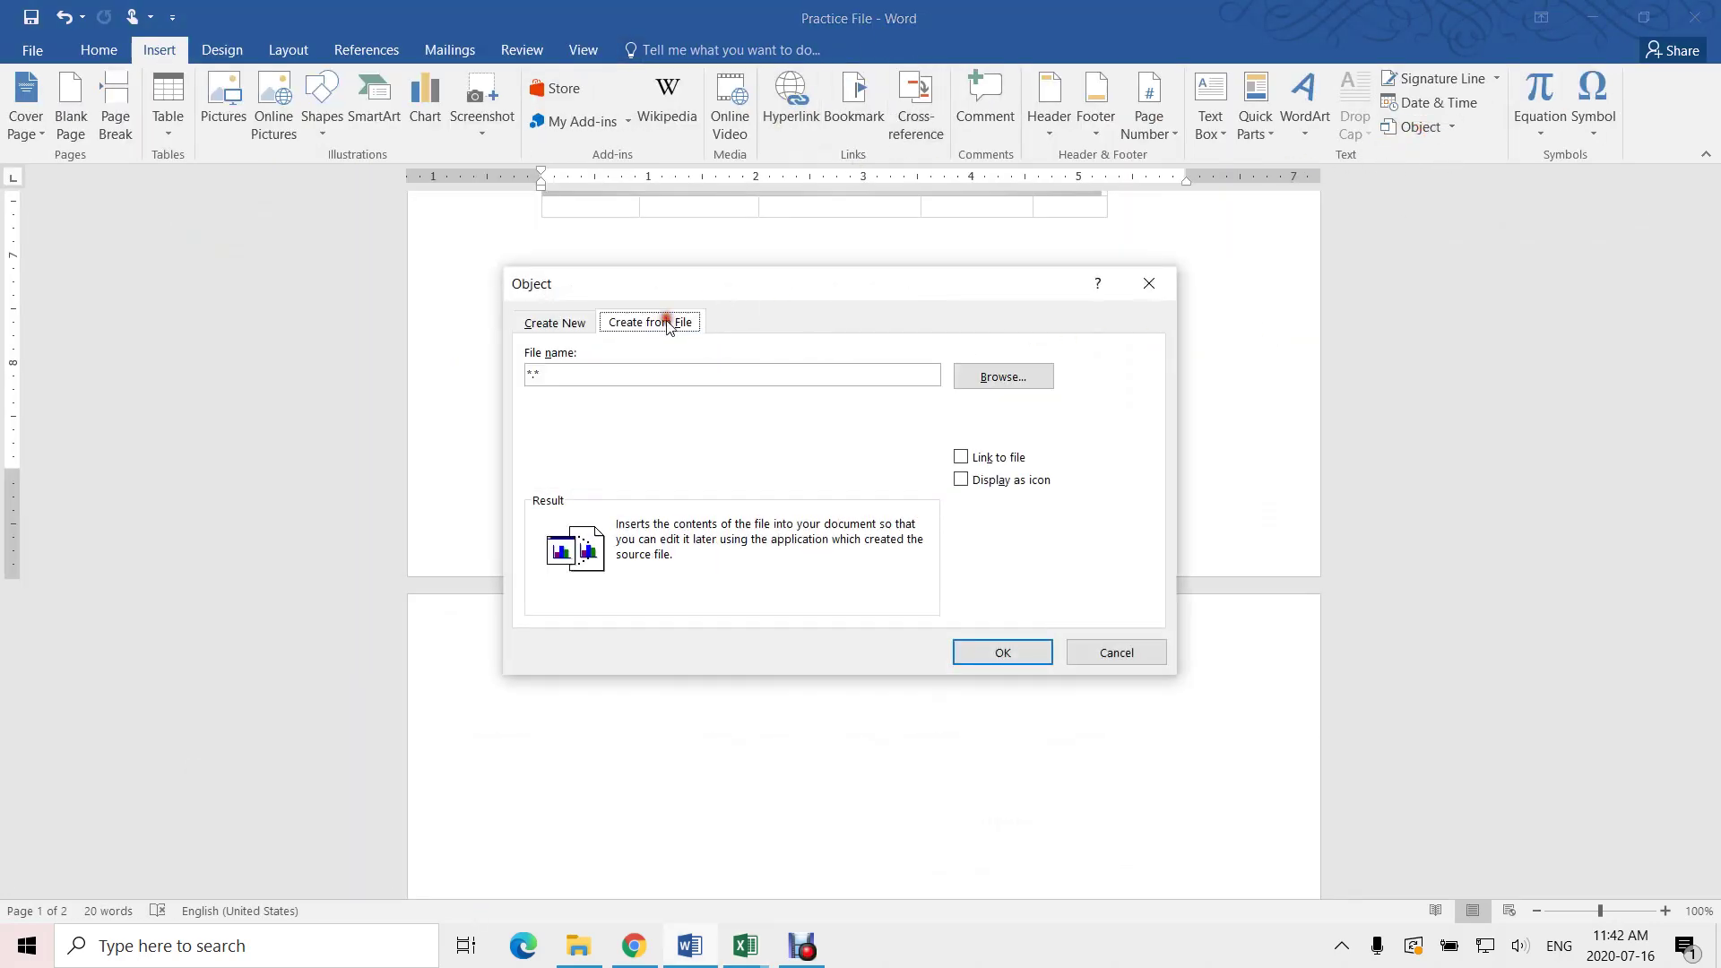
click(1002, 378)
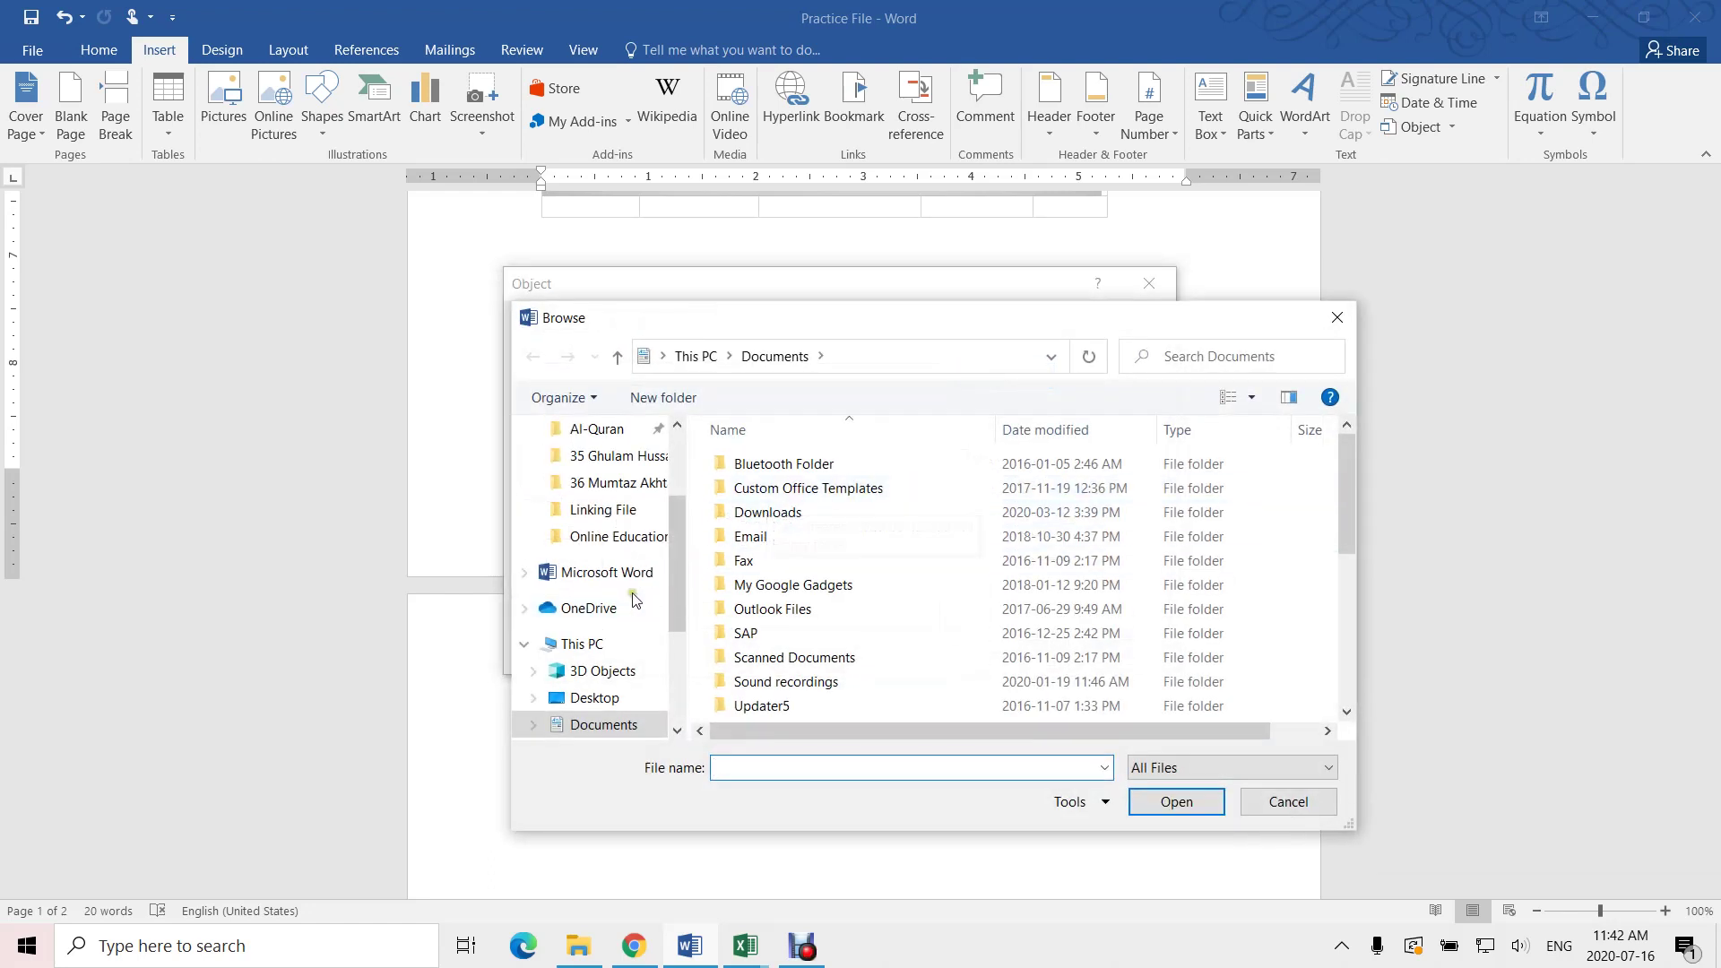
click(590, 704)
double_click(895, 488)
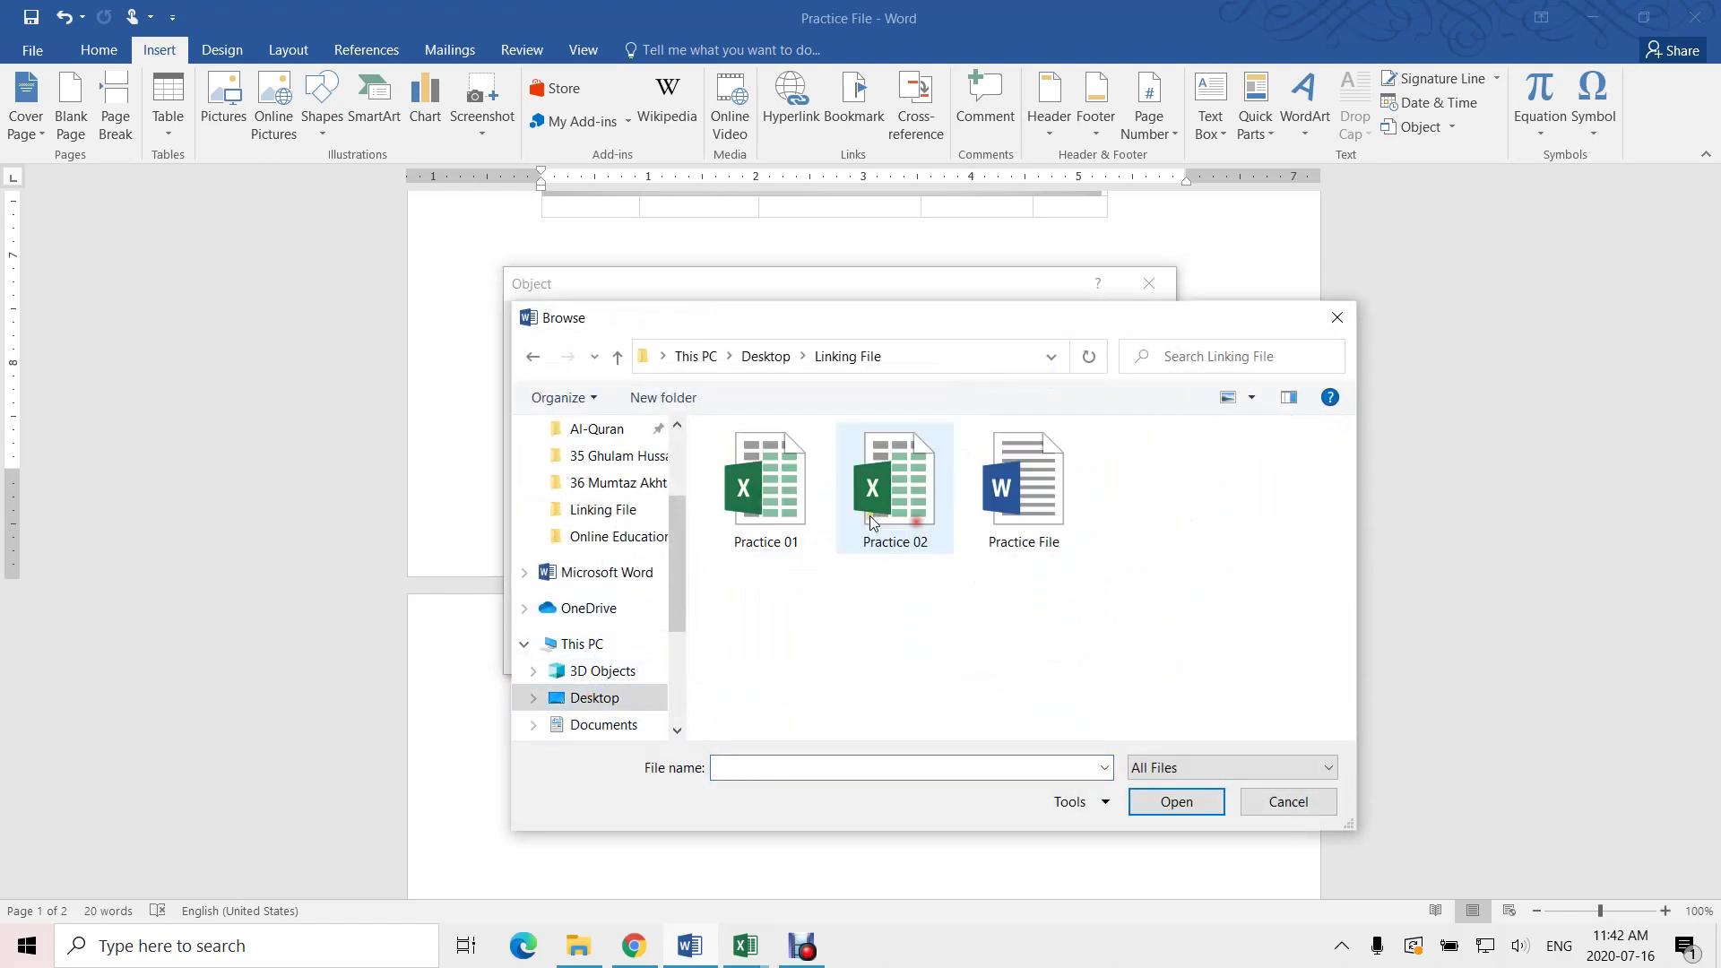
click(874, 492)
click(1175, 805)
click(962, 457)
click(1009, 651)
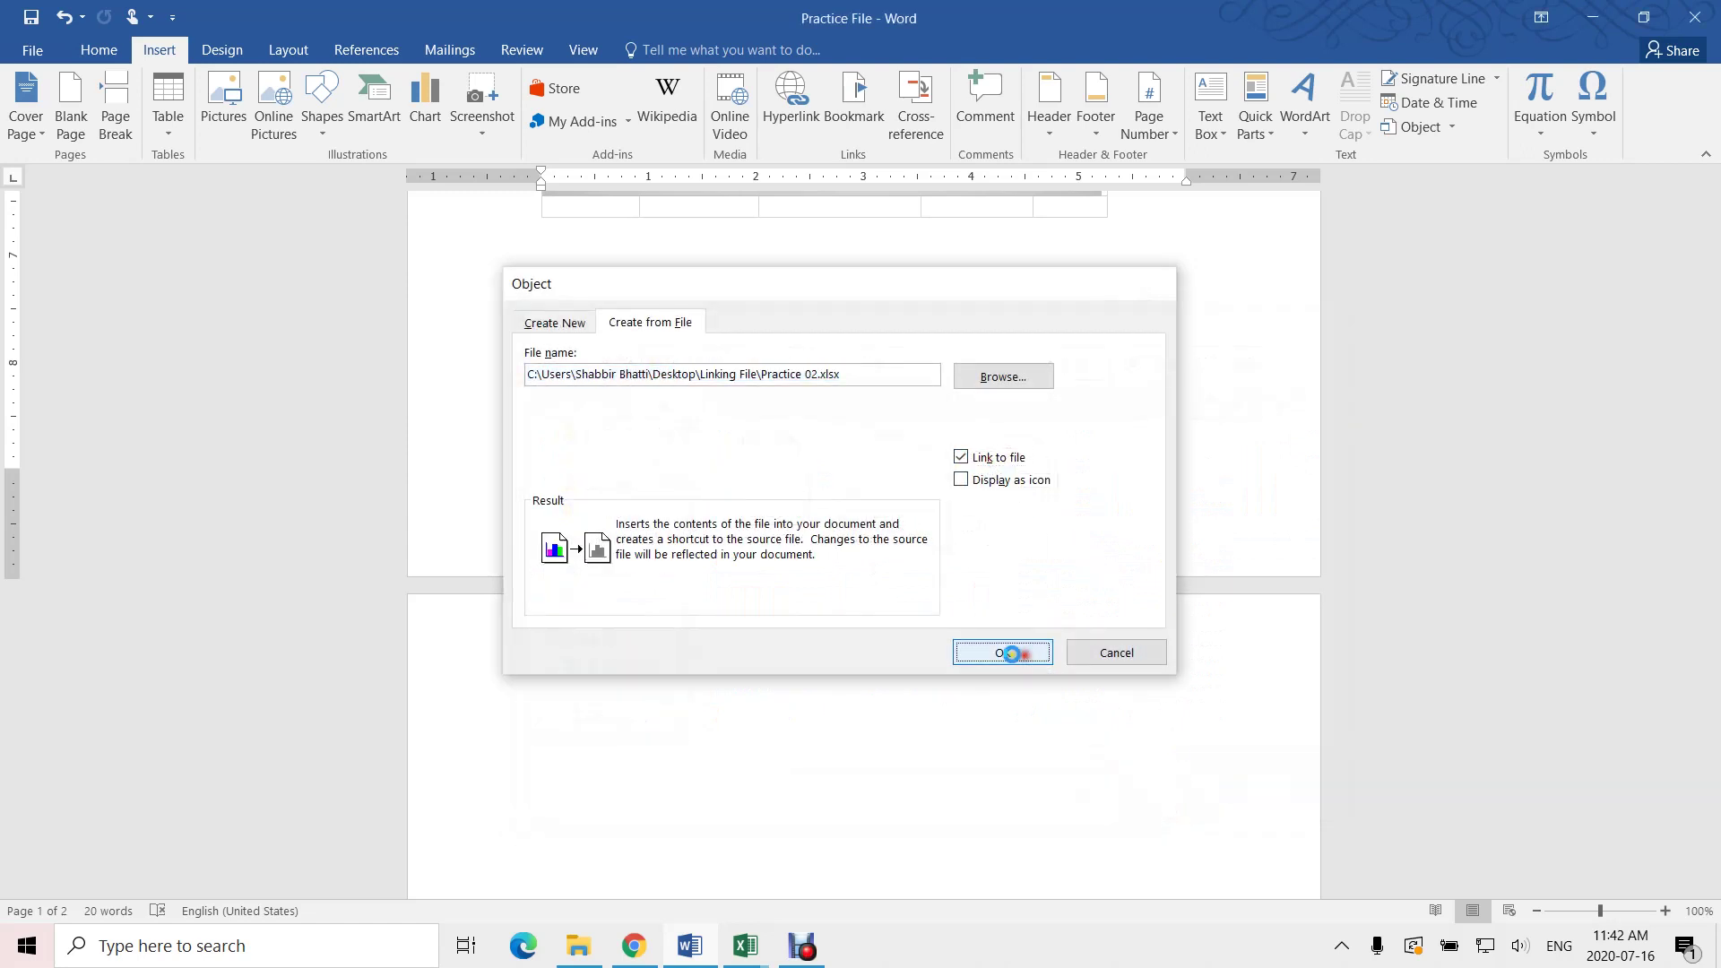
scroll(783, 502, down, 2)
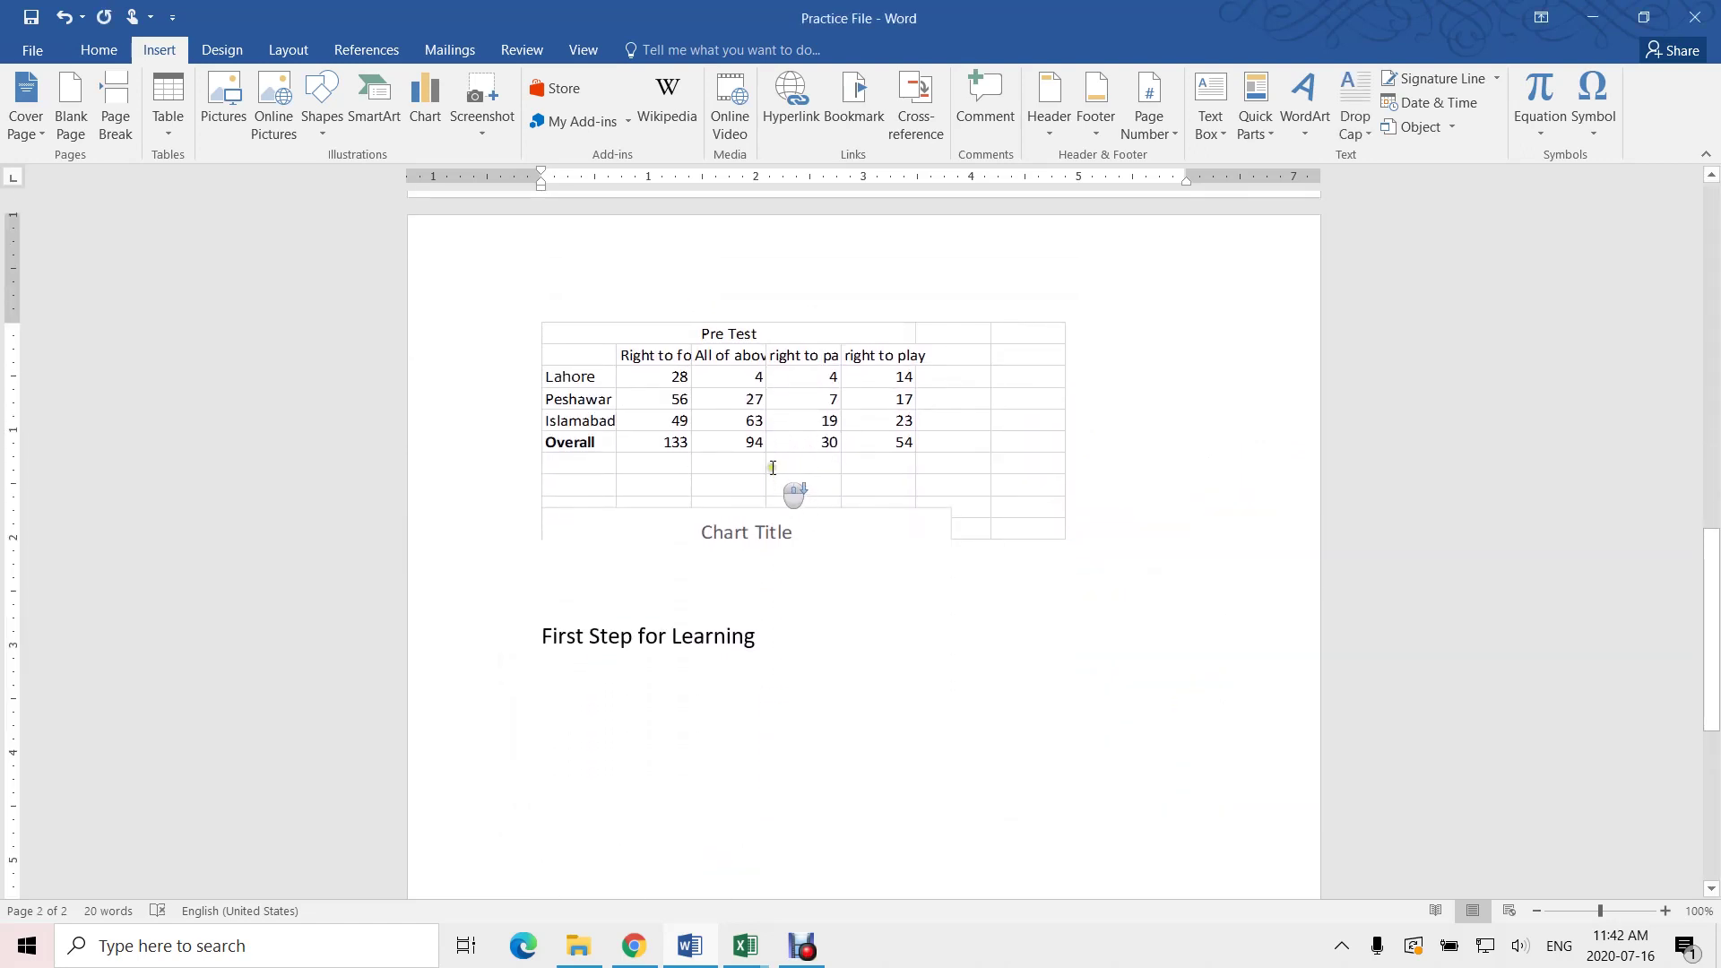
click(771, 464)
- Open the linked workbook from Word and delete the old combo chart on Sheet3
double_click(880, 437)
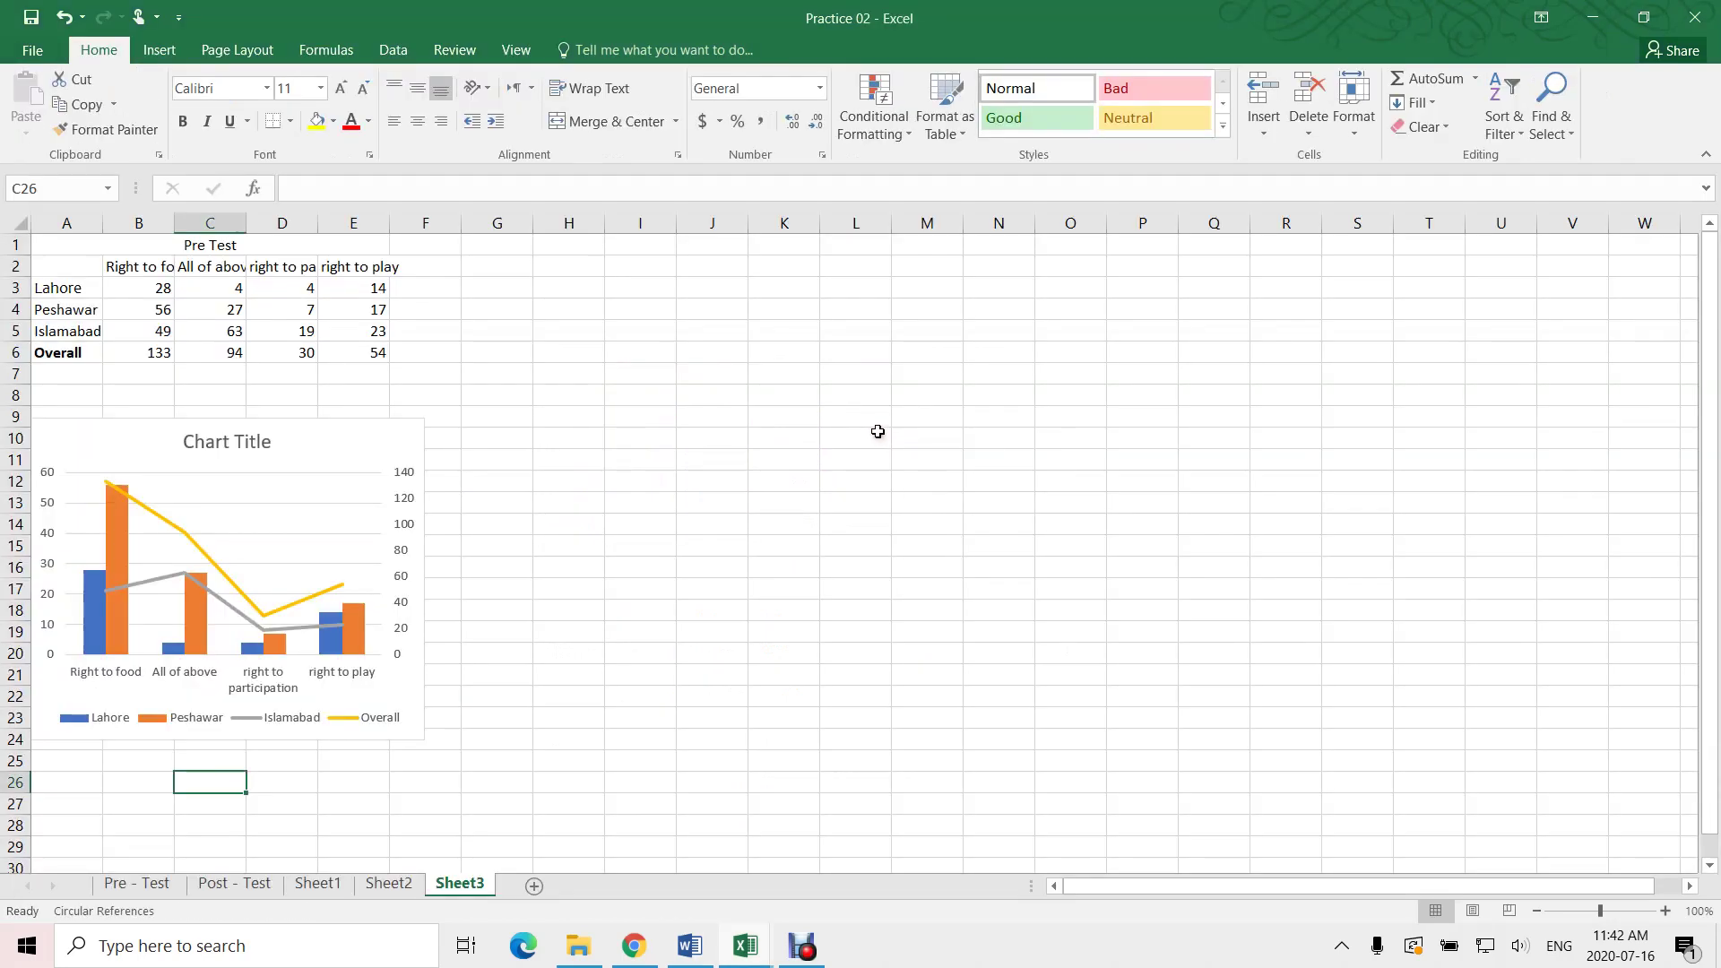
drag(103, 358, 338, 346)
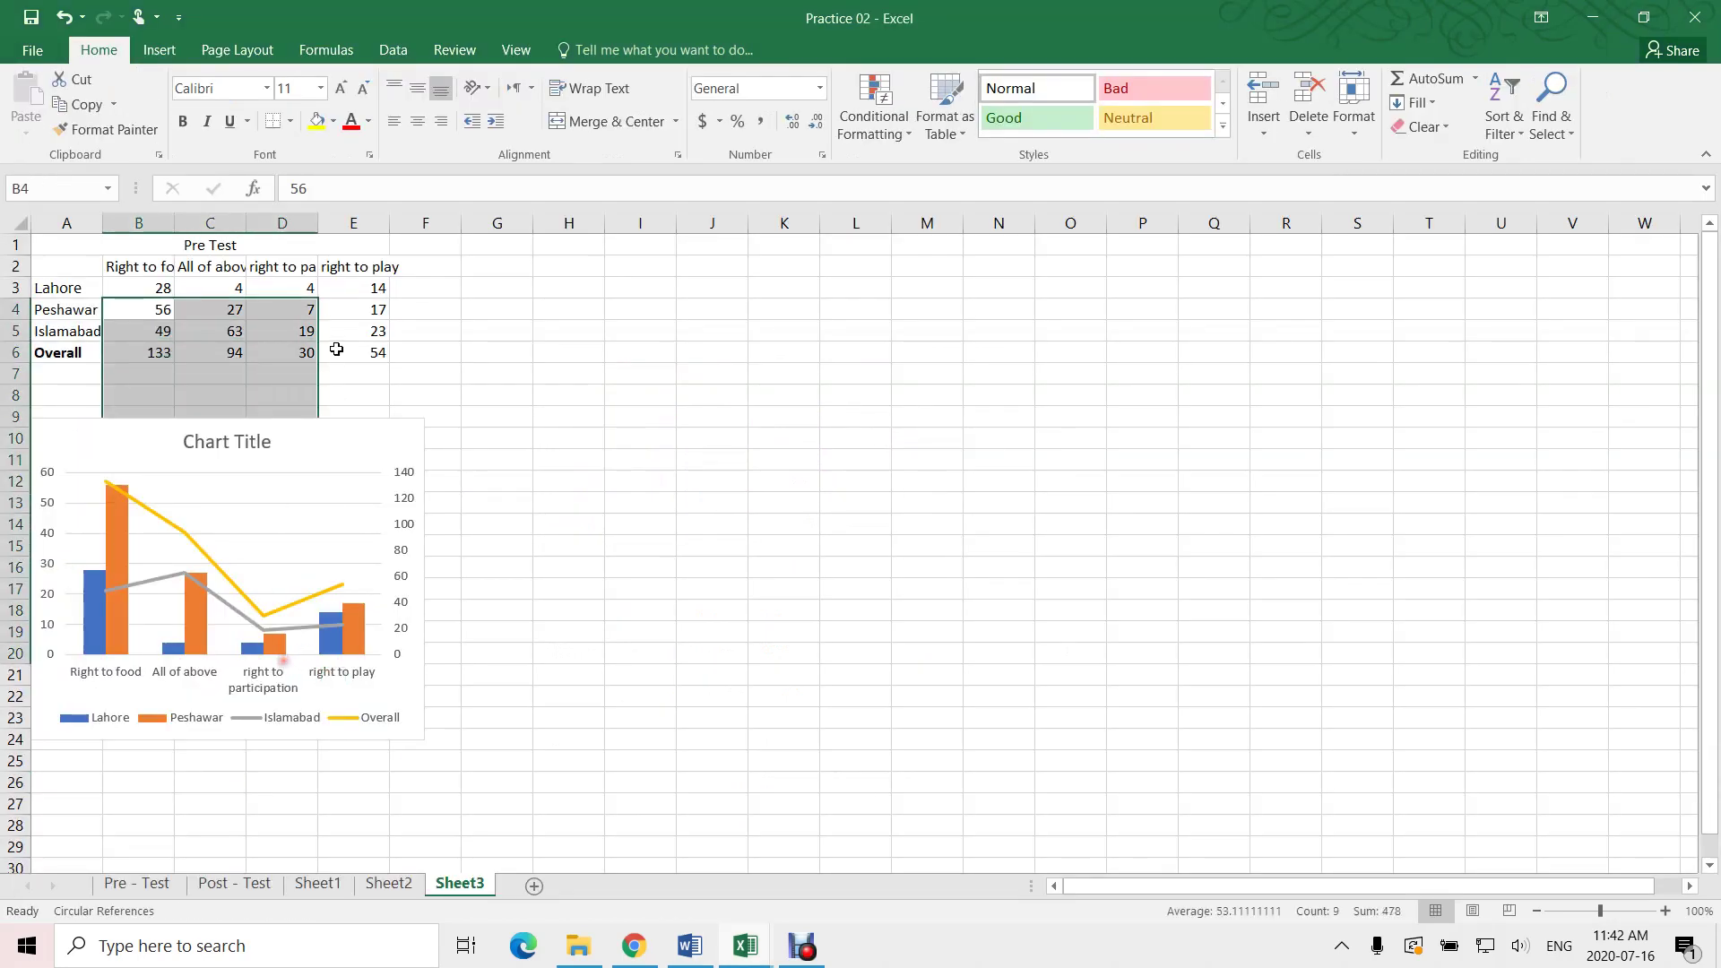
click(350, 543)
click(347, 549)
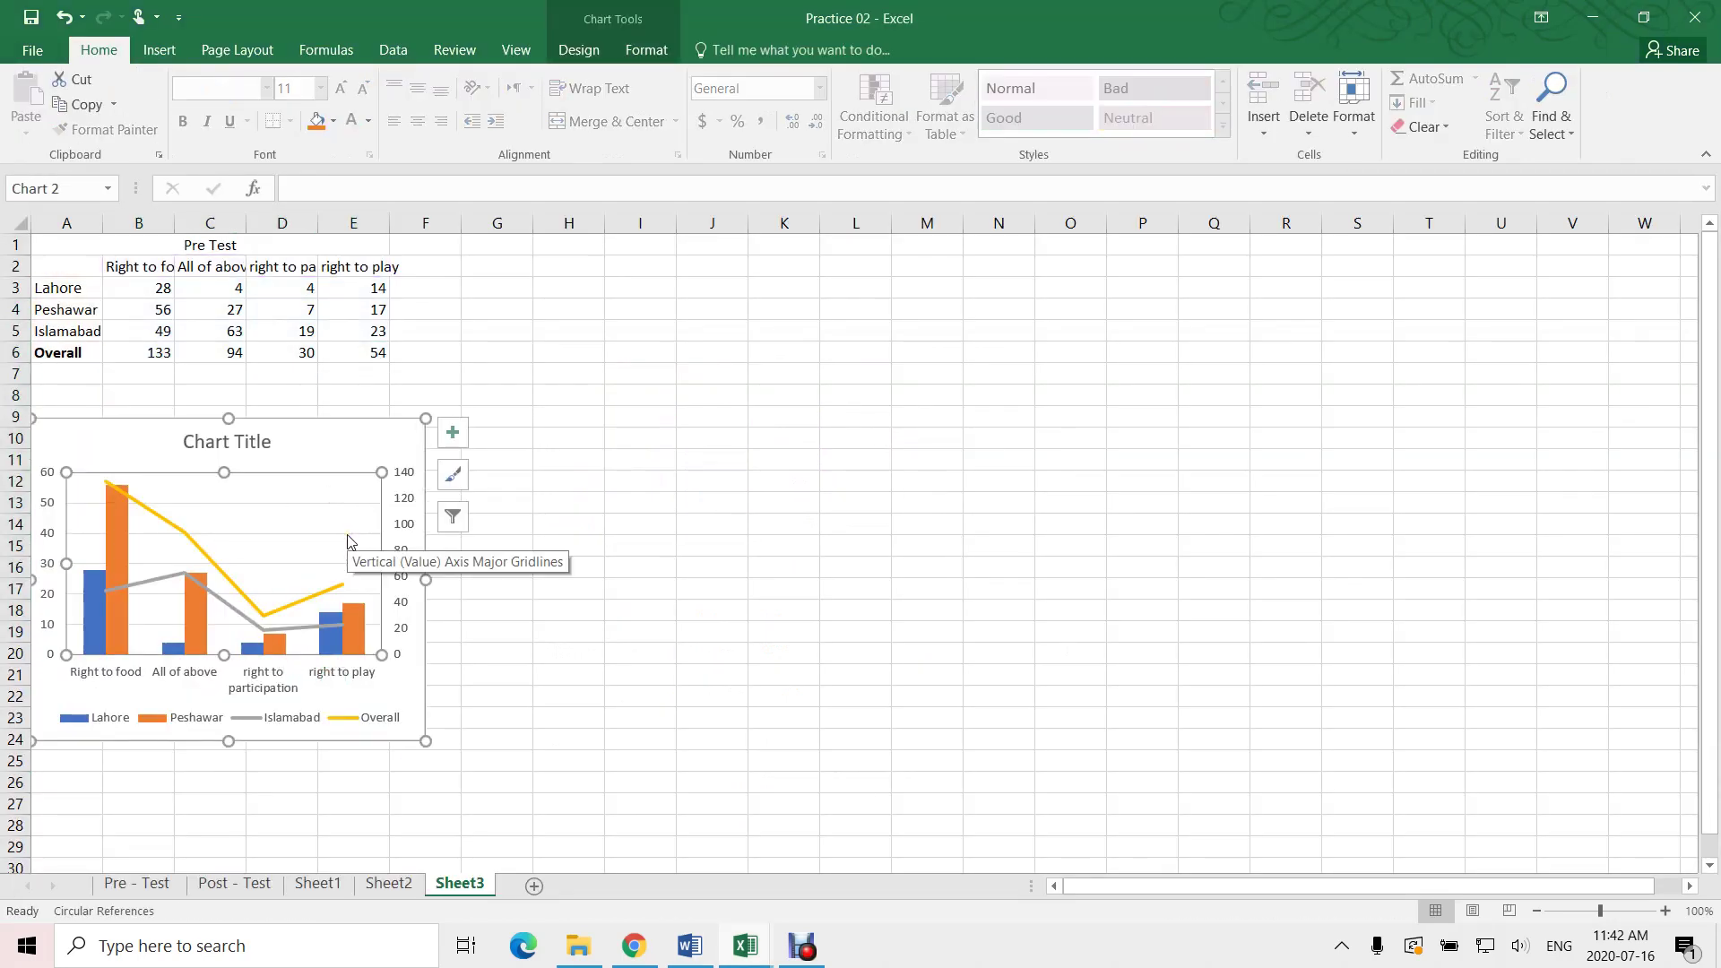
click(382, 451)
key(Delete)
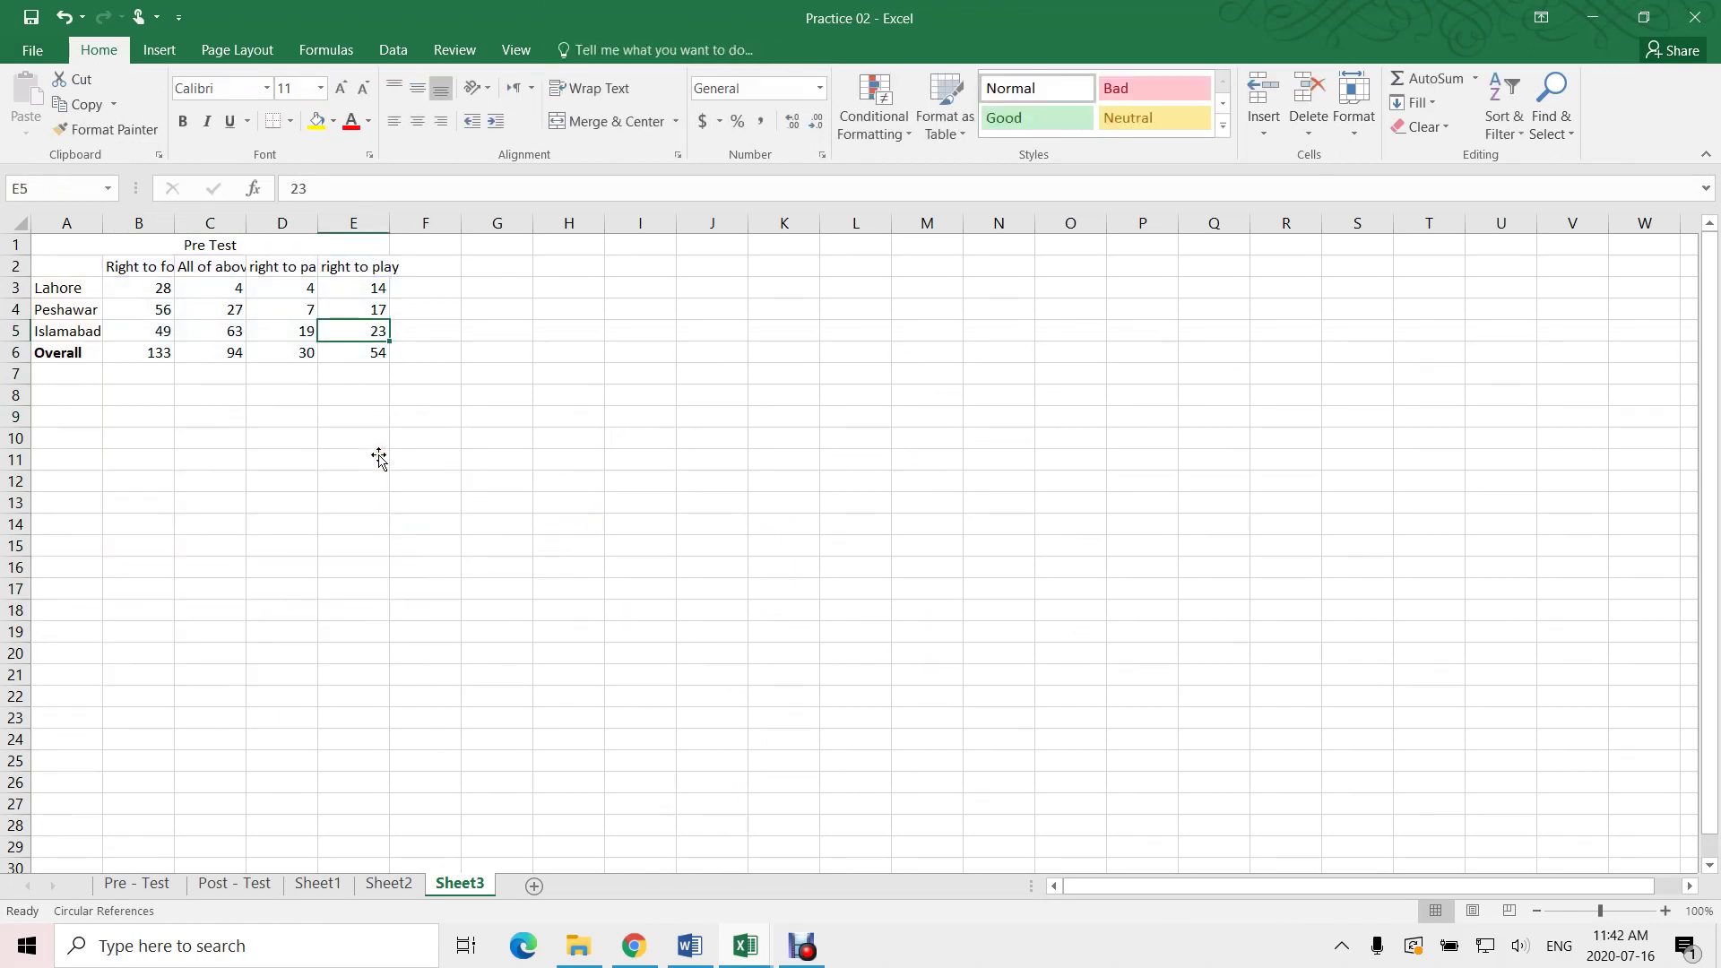
- Select the Pre Test table A2:E6, then update the linked object in Word
drag(70, 270, 360, 361)
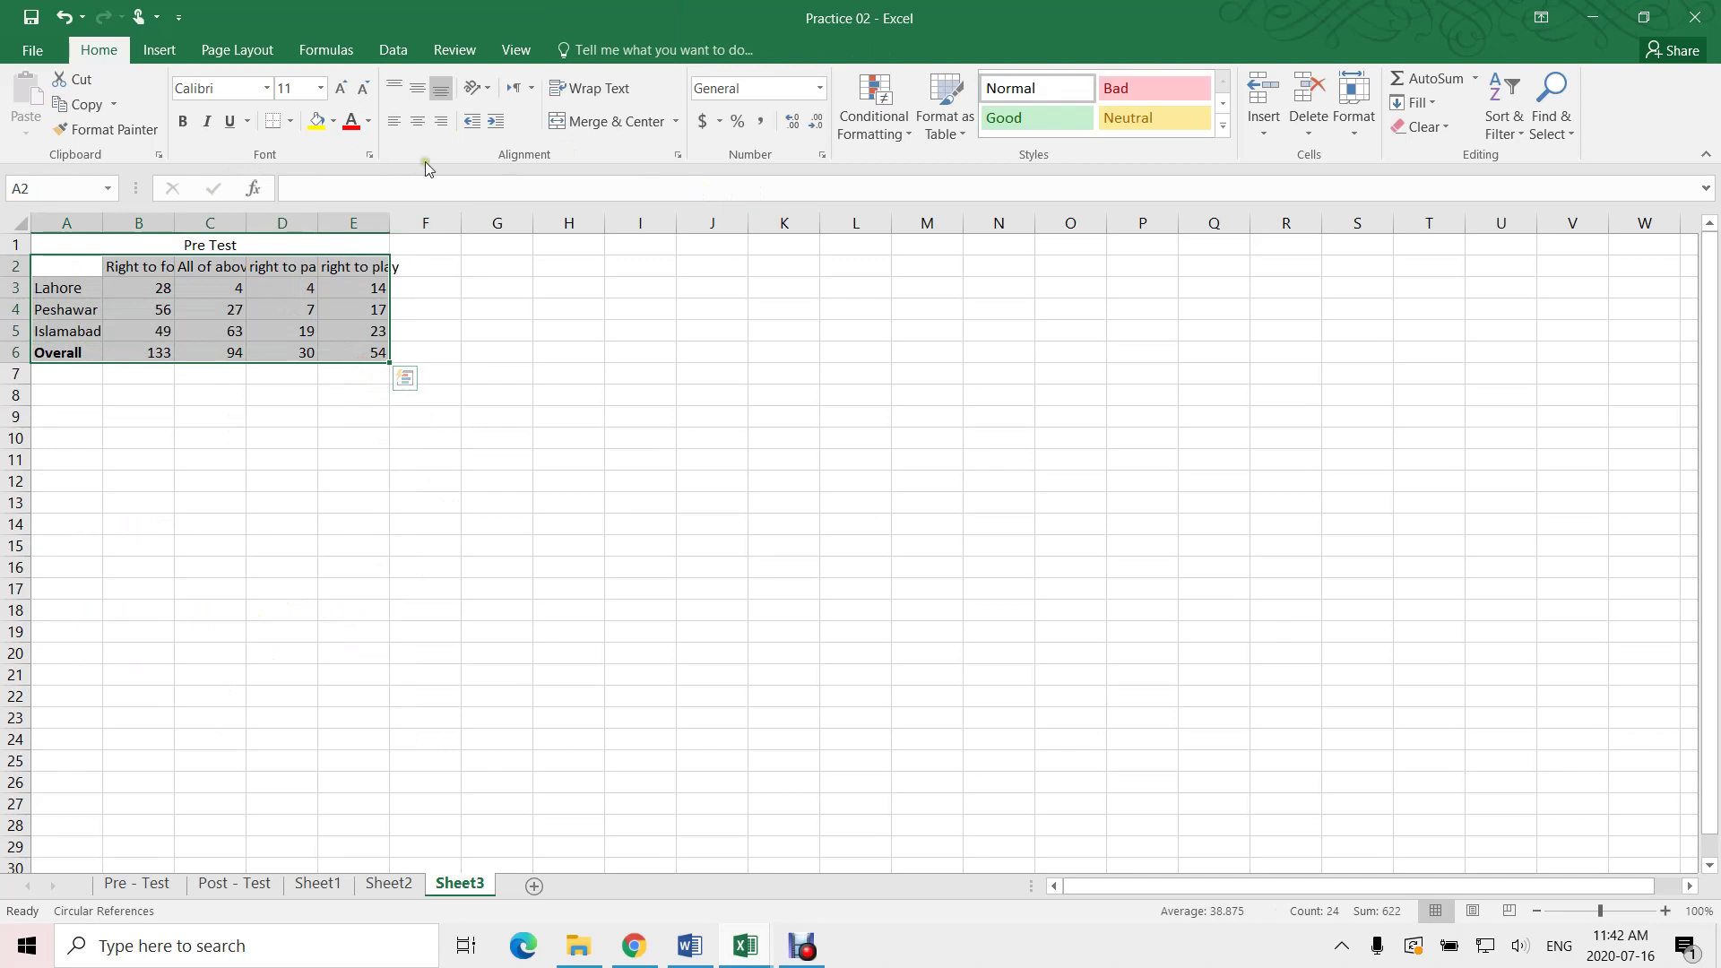
key(alt+Tab)
right_click(818, 390)
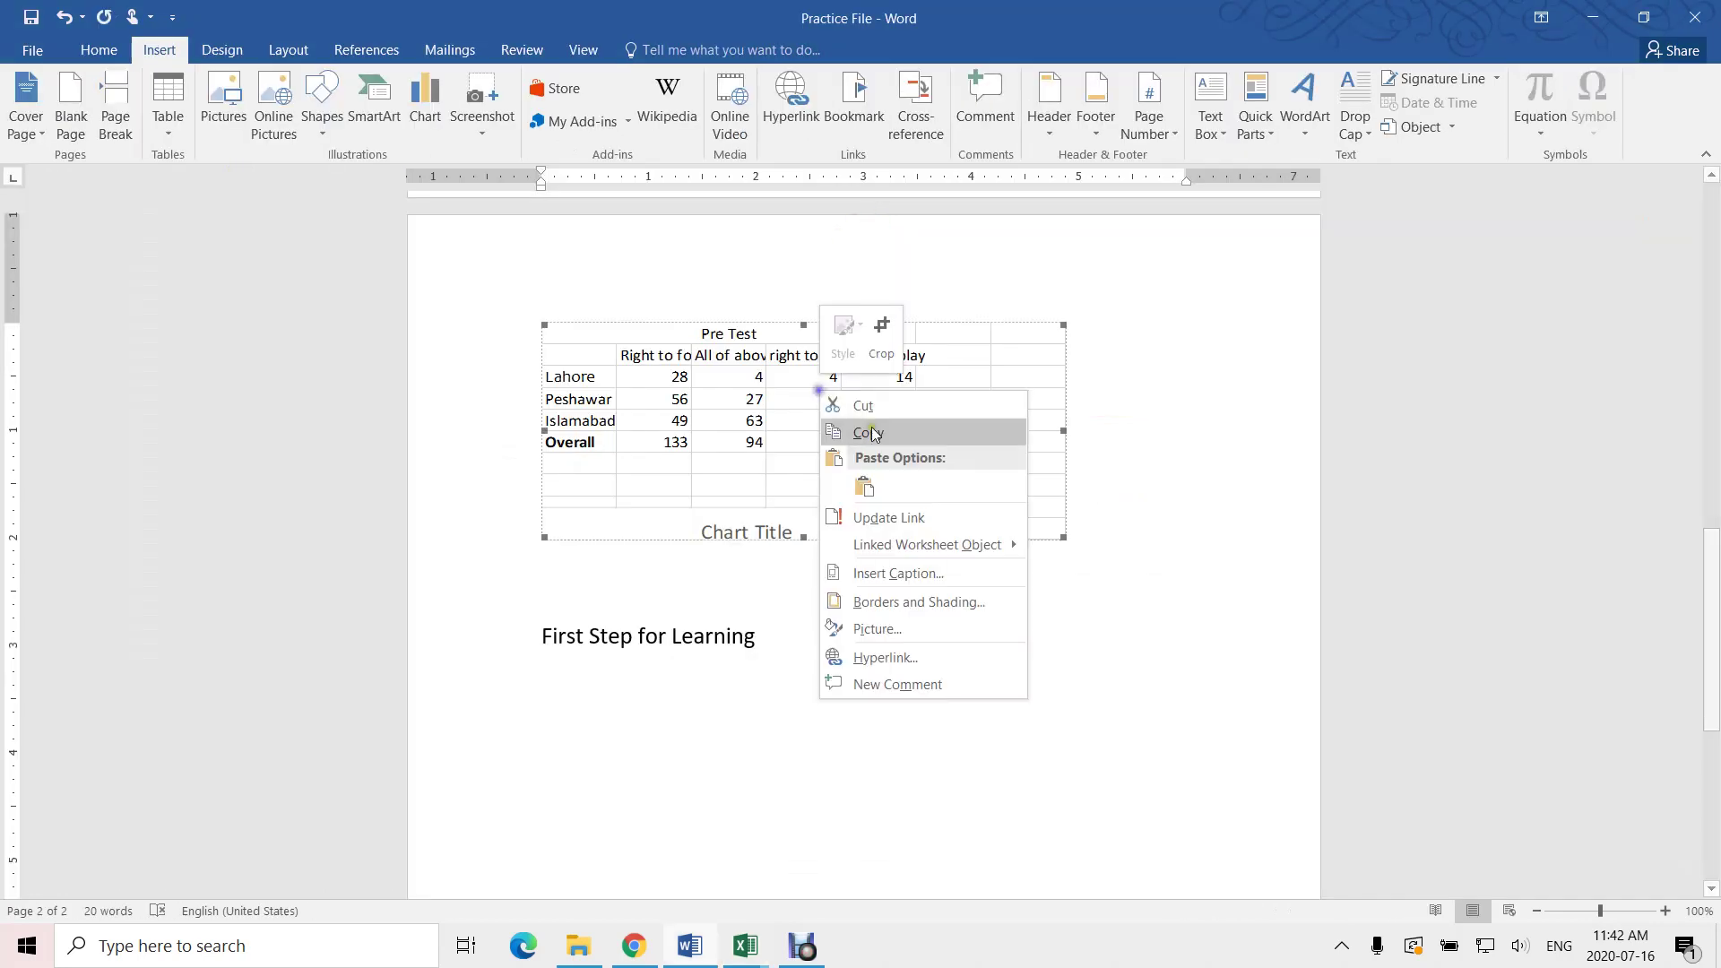
click(895, 517)
scroll(806, 511, up, 5)
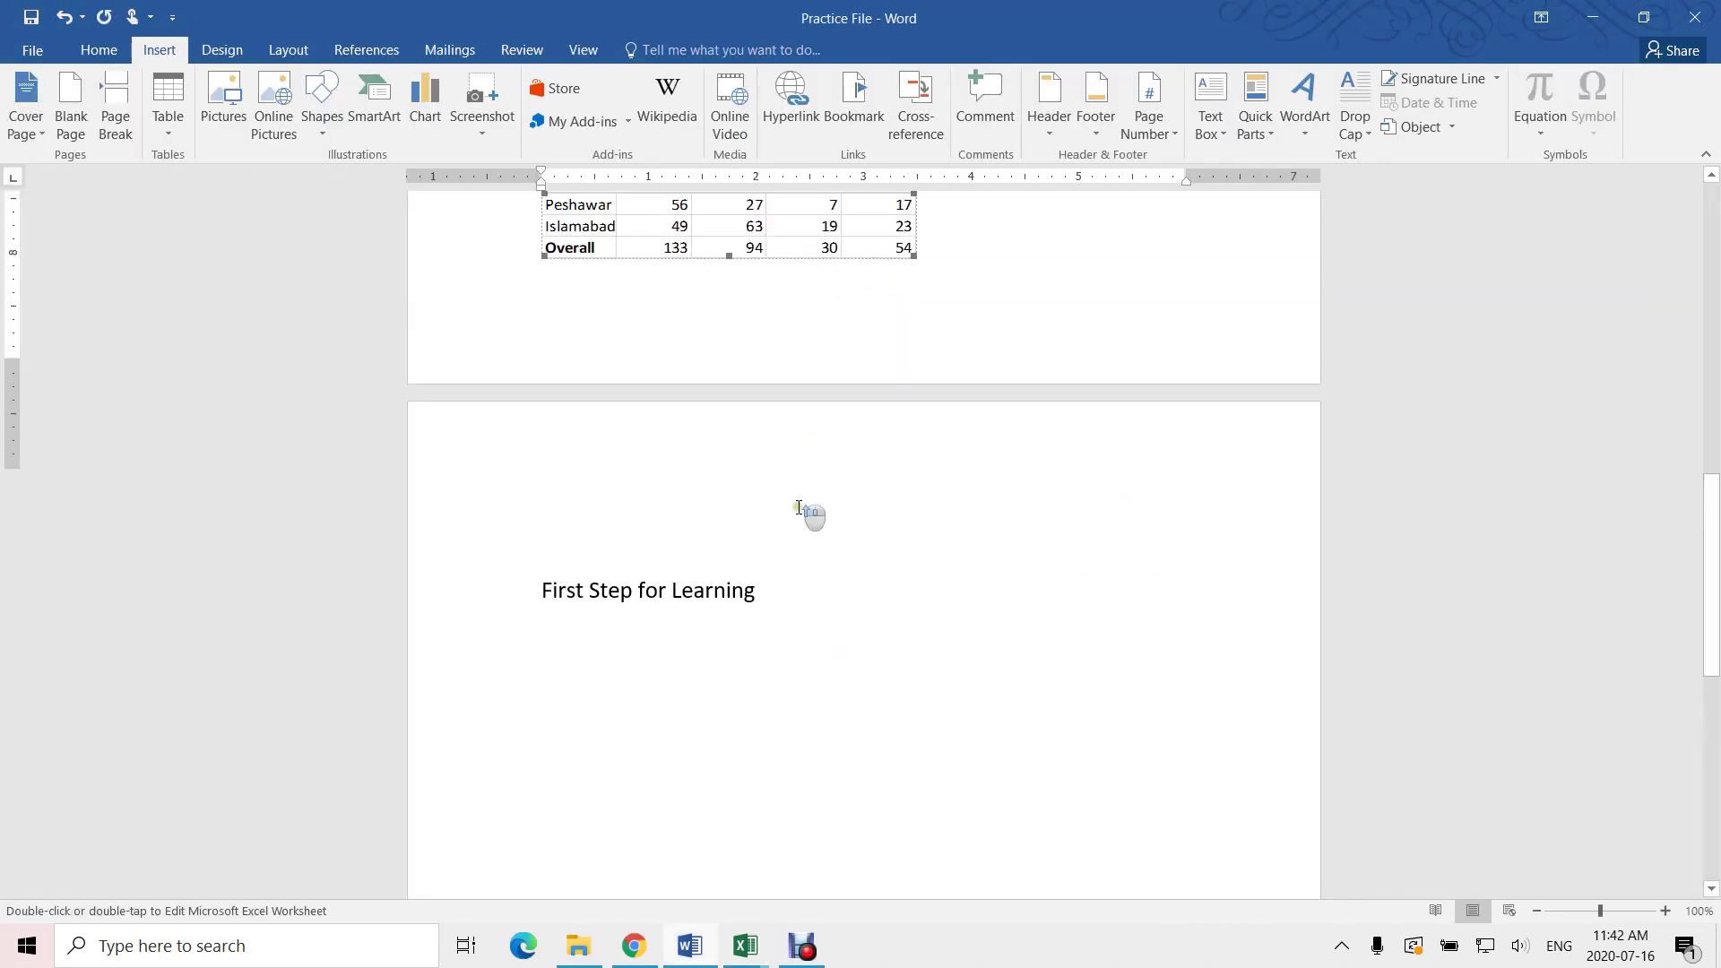
key(alt+Tab)
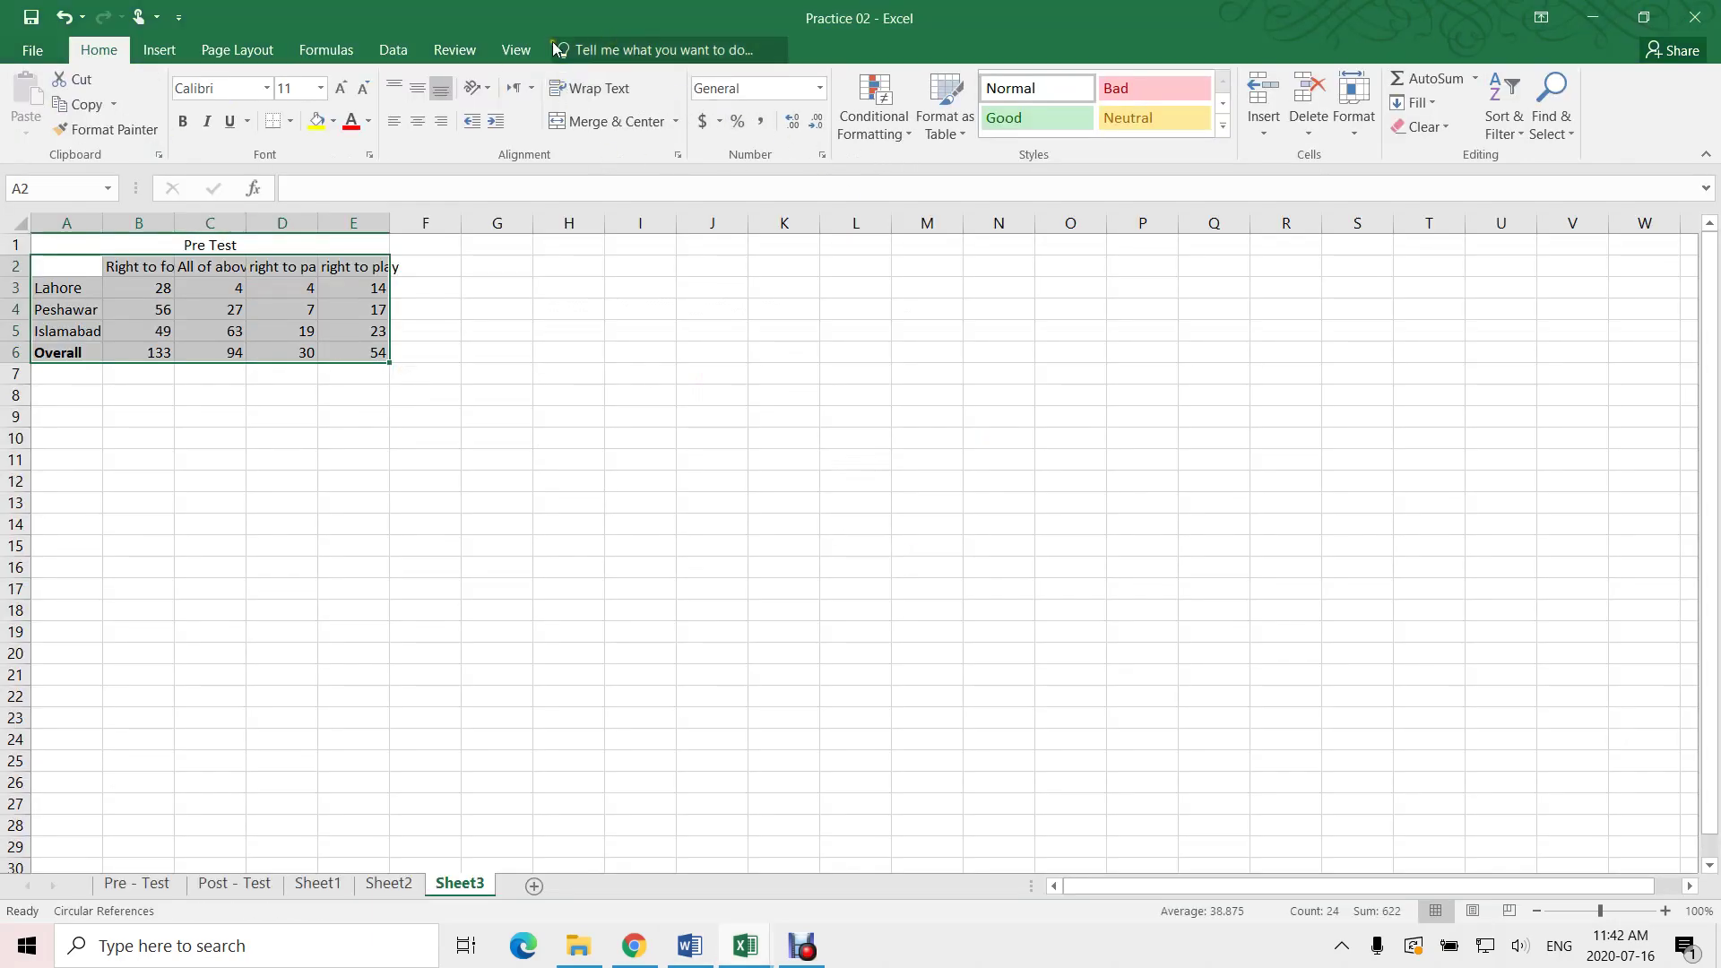
- Insert a Clustered Column - Line on Secondary Axis chart below the table, ending near column G
click(160, 49)
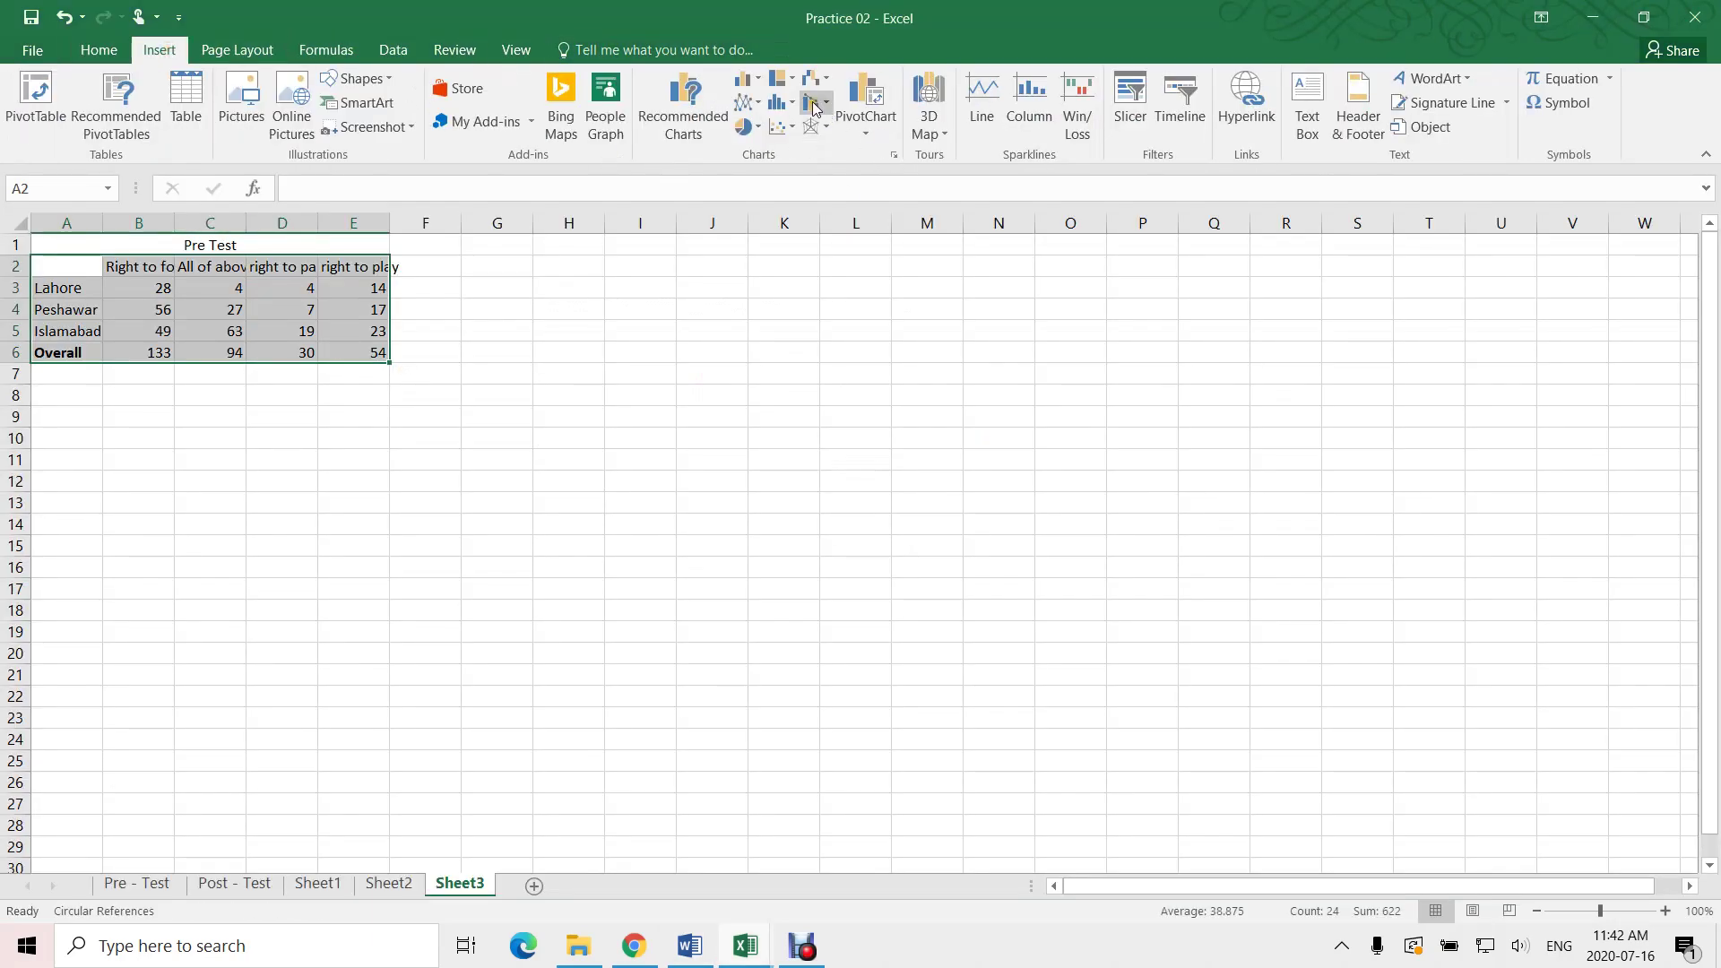
click(786, 102)
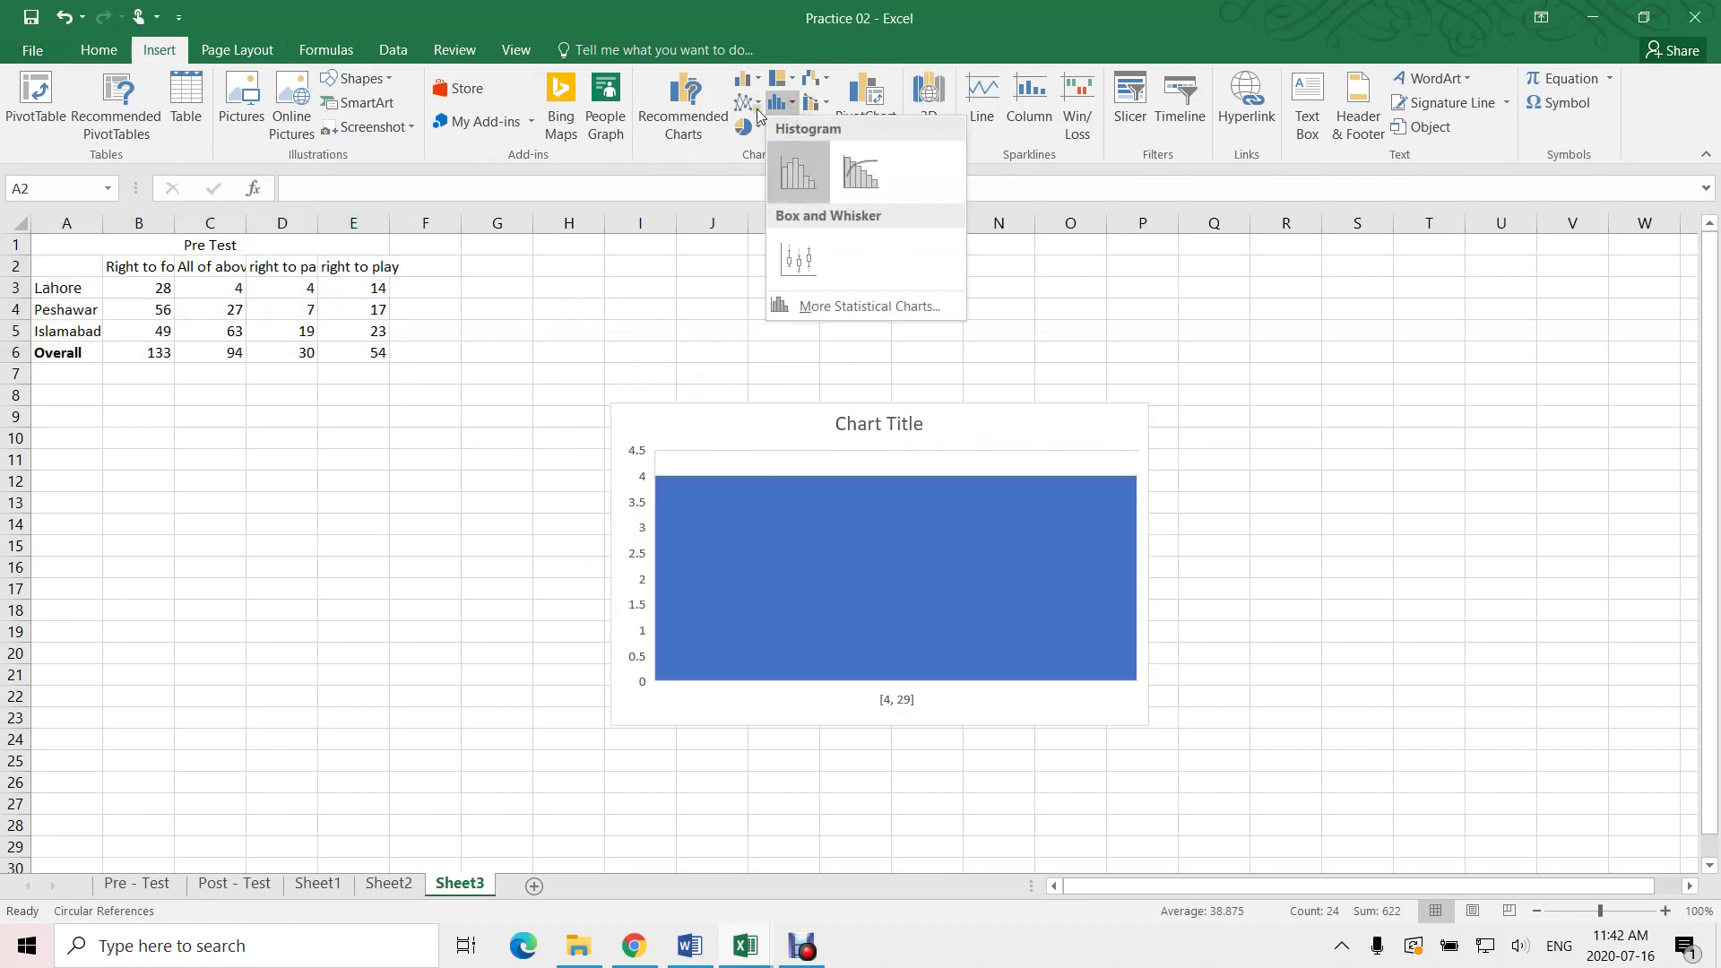
click(825, 105)
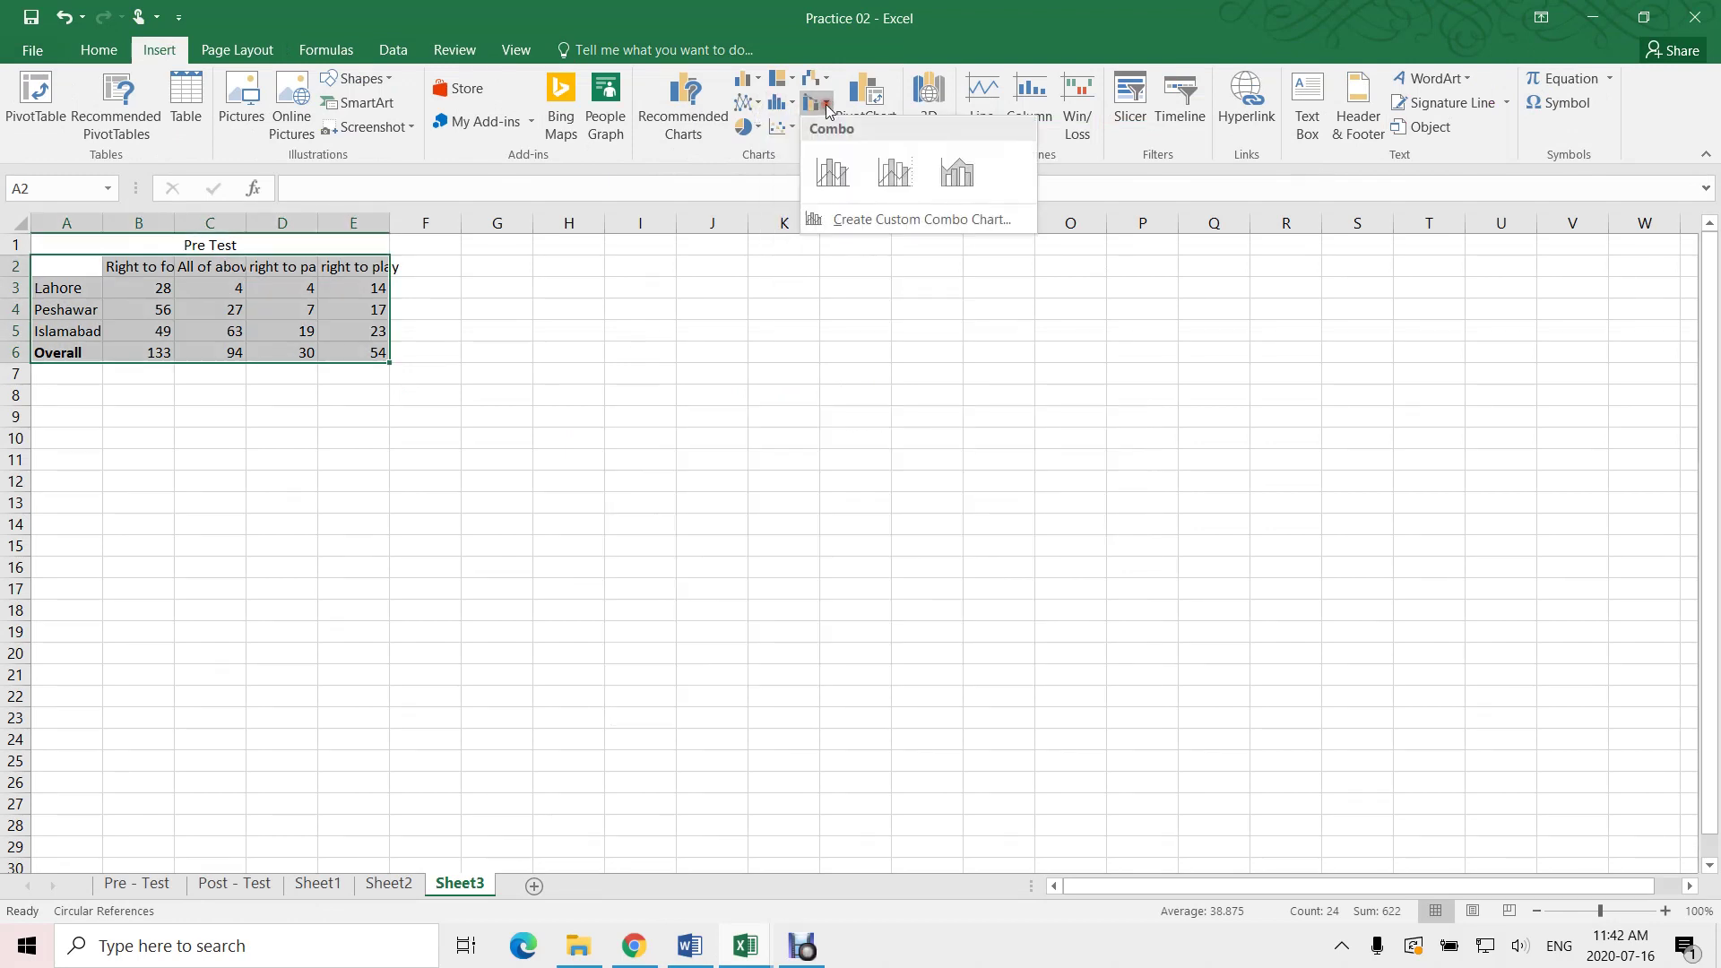
click(894, 172)
drag(1004, 414, 423, 411)
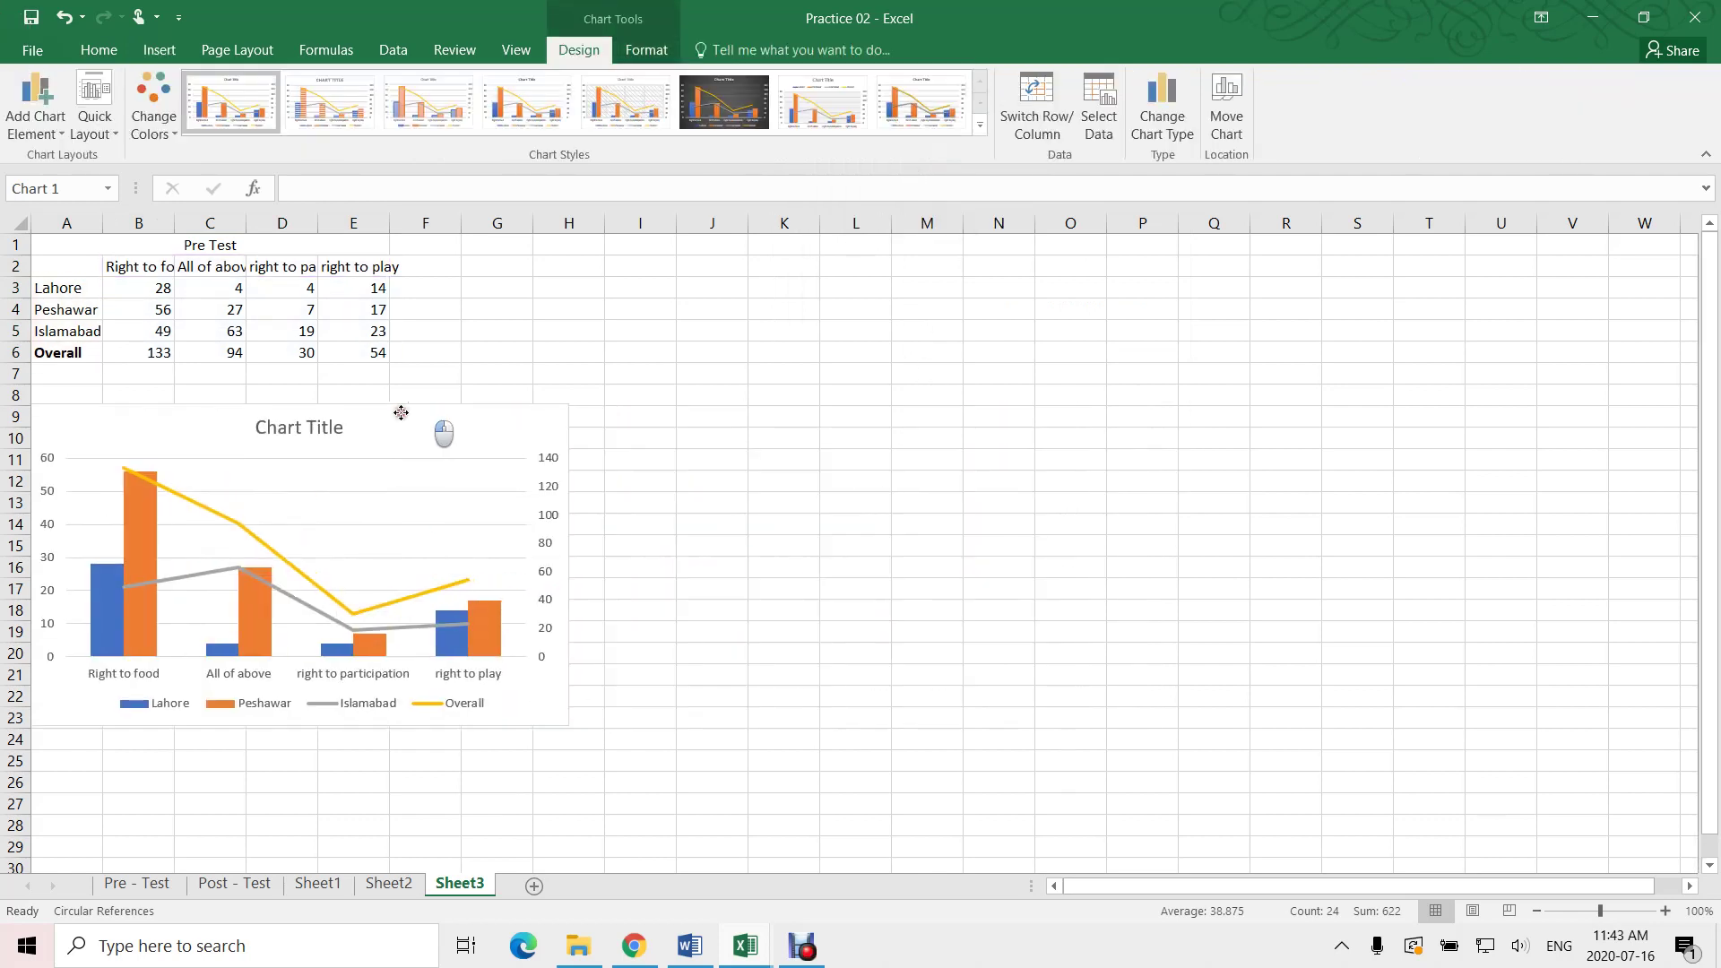
drag(571, 564, 469, 562)
key(alt+Tab)
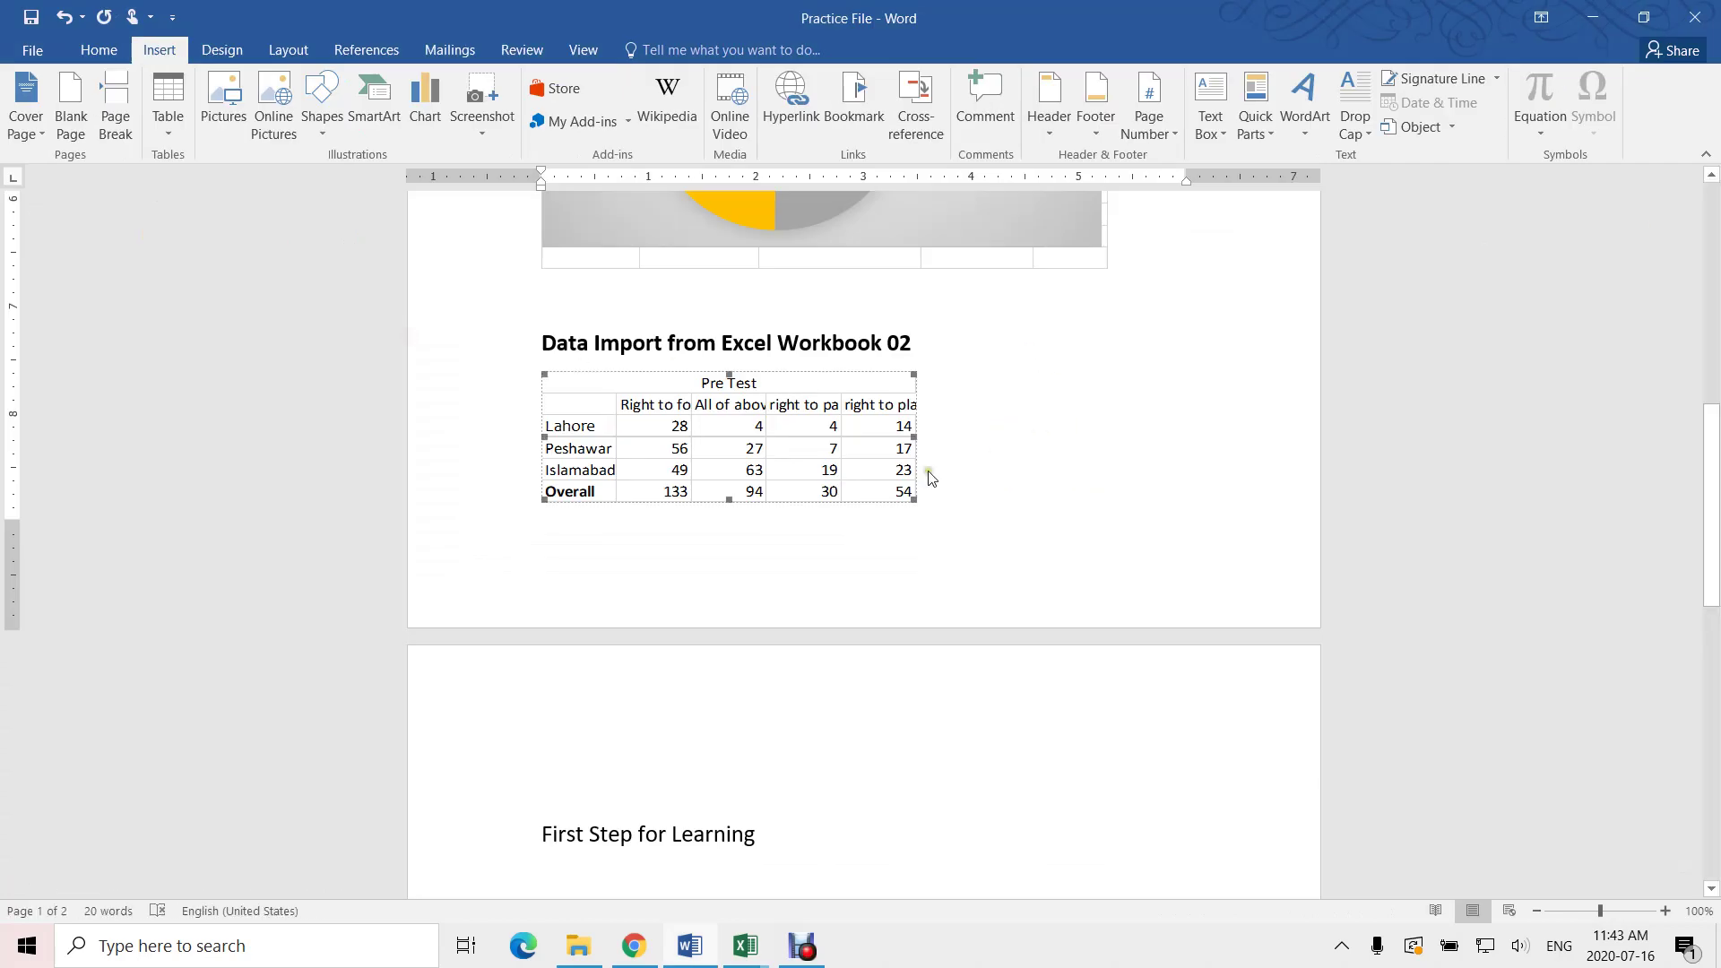
- Update the linked object so it pulls in the new combo chart
right_click(776, 432)
click(827, 562)
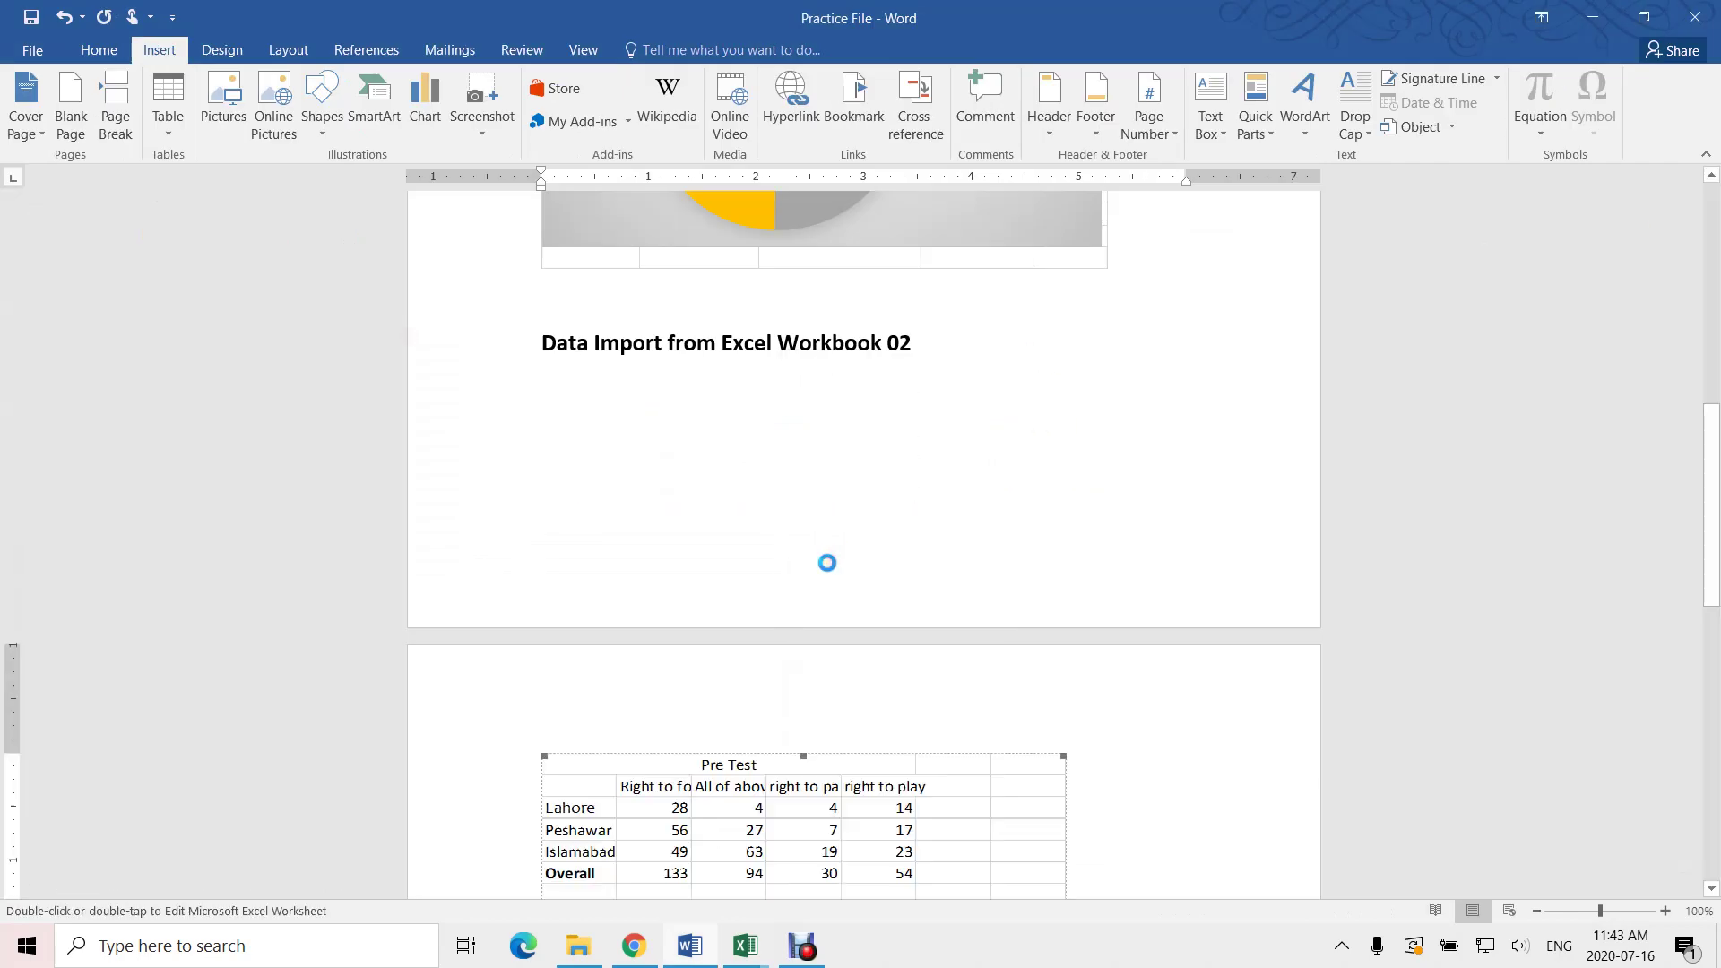
scroll(686, 478, down, 6)
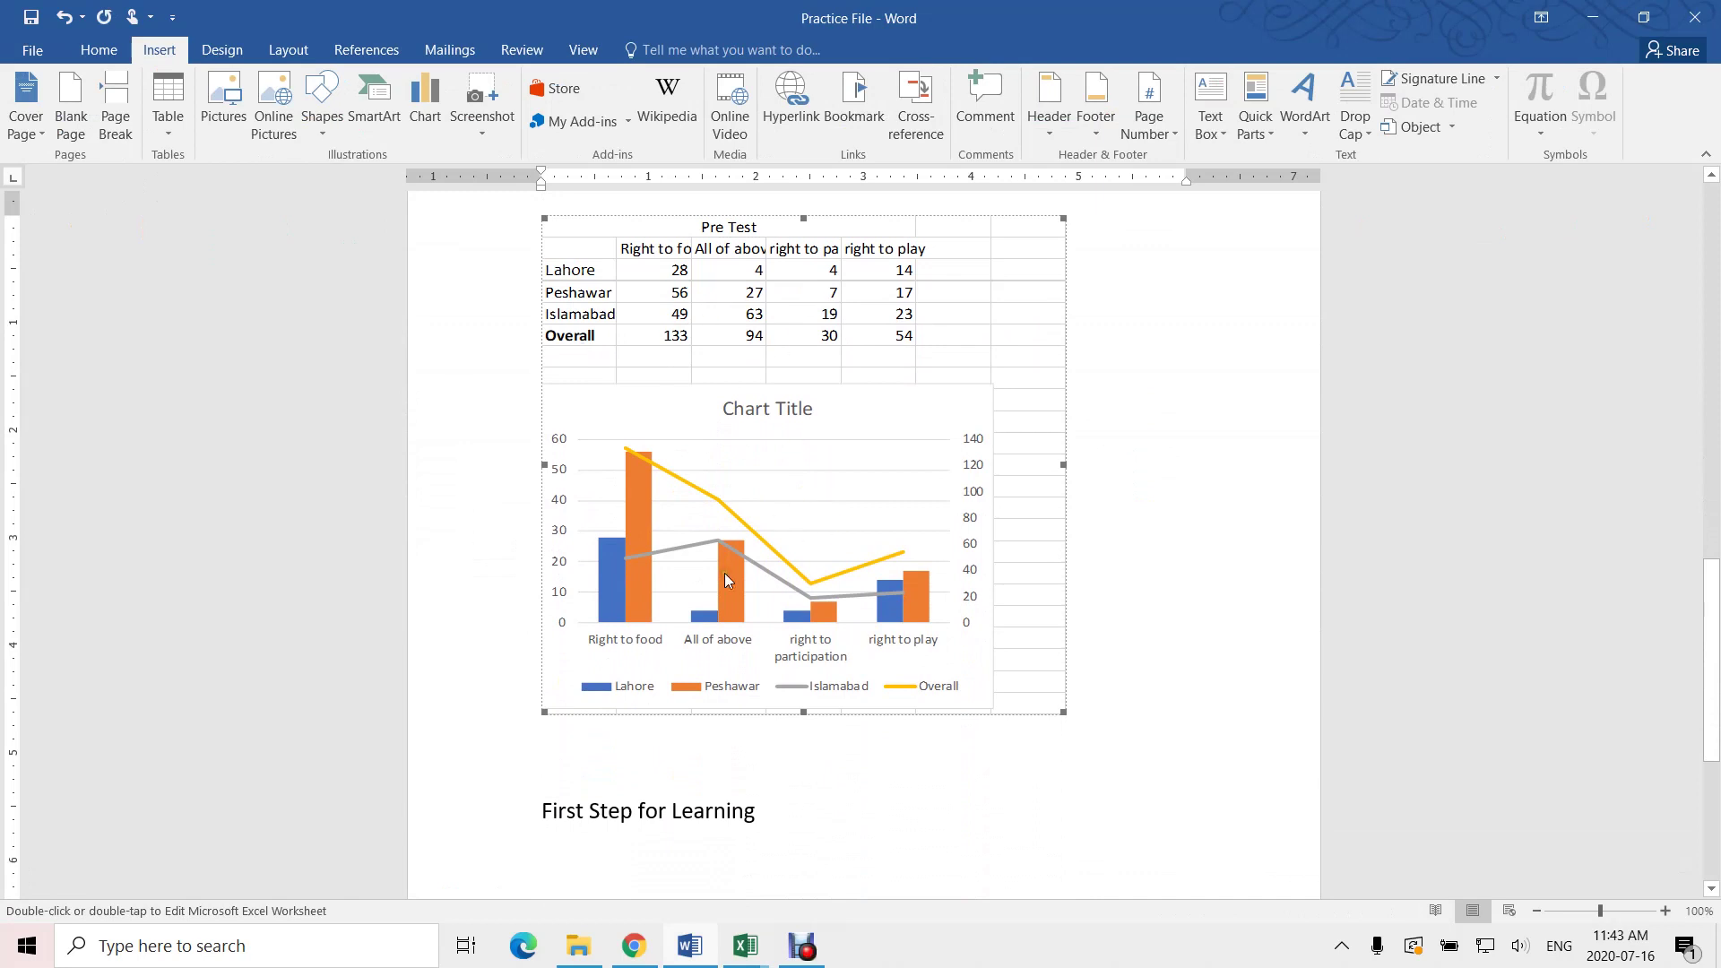
click(1178, 498)
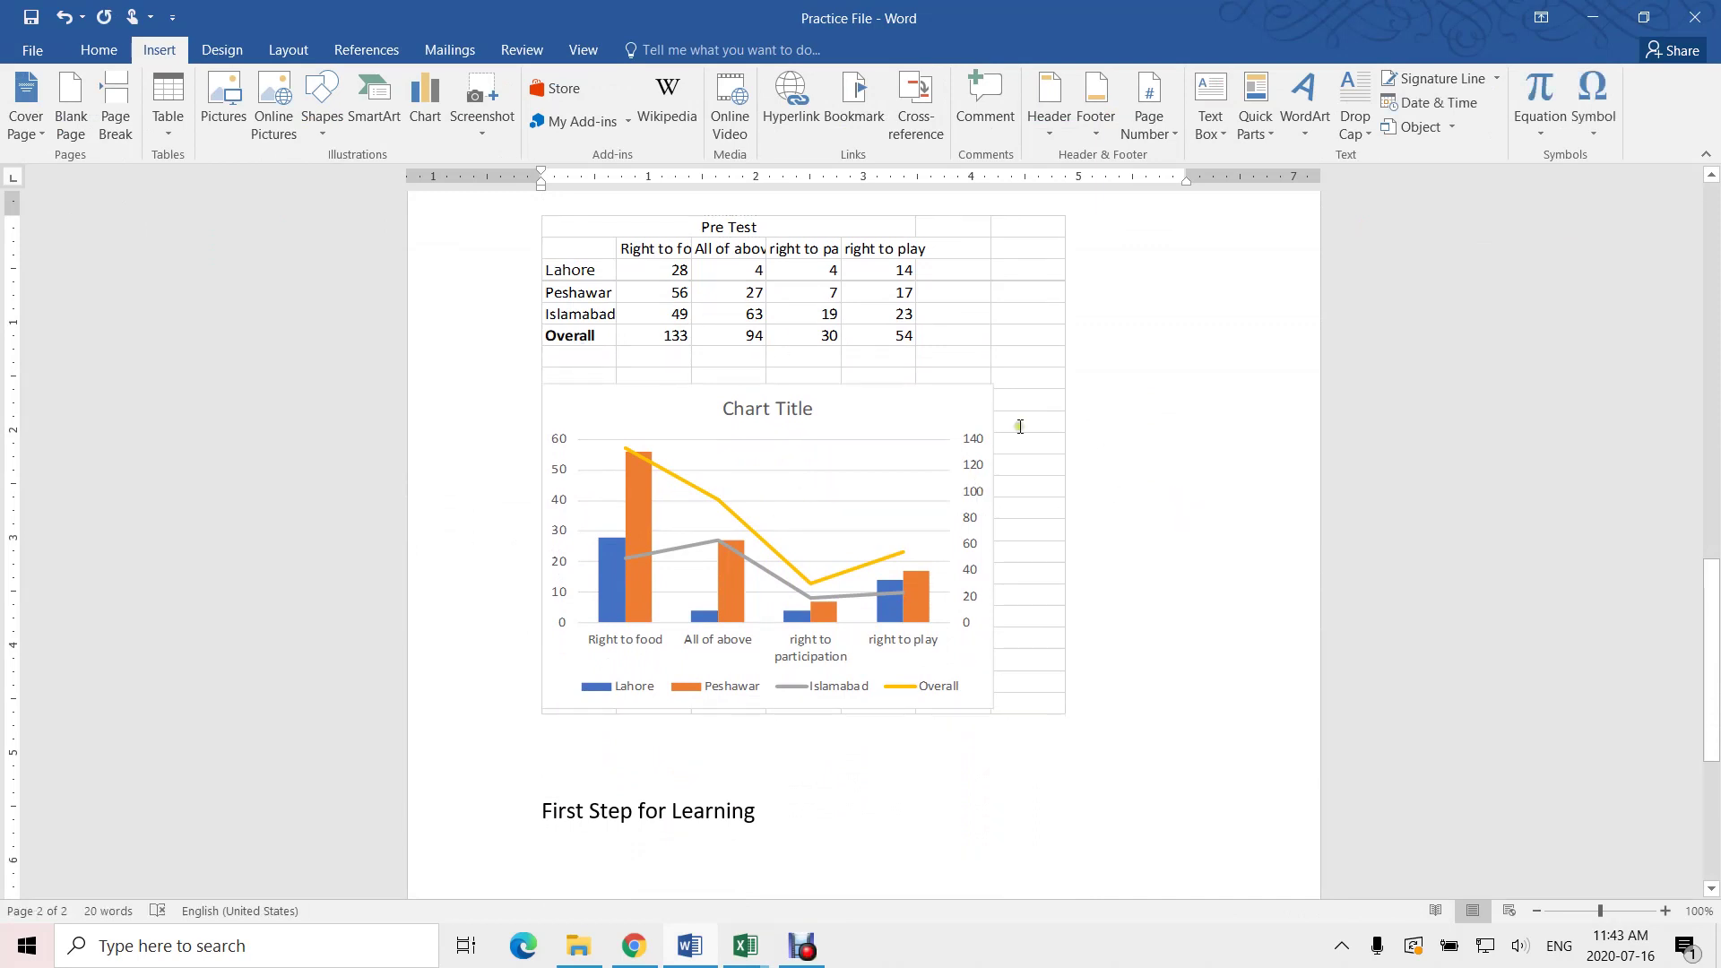
click(894, 487)
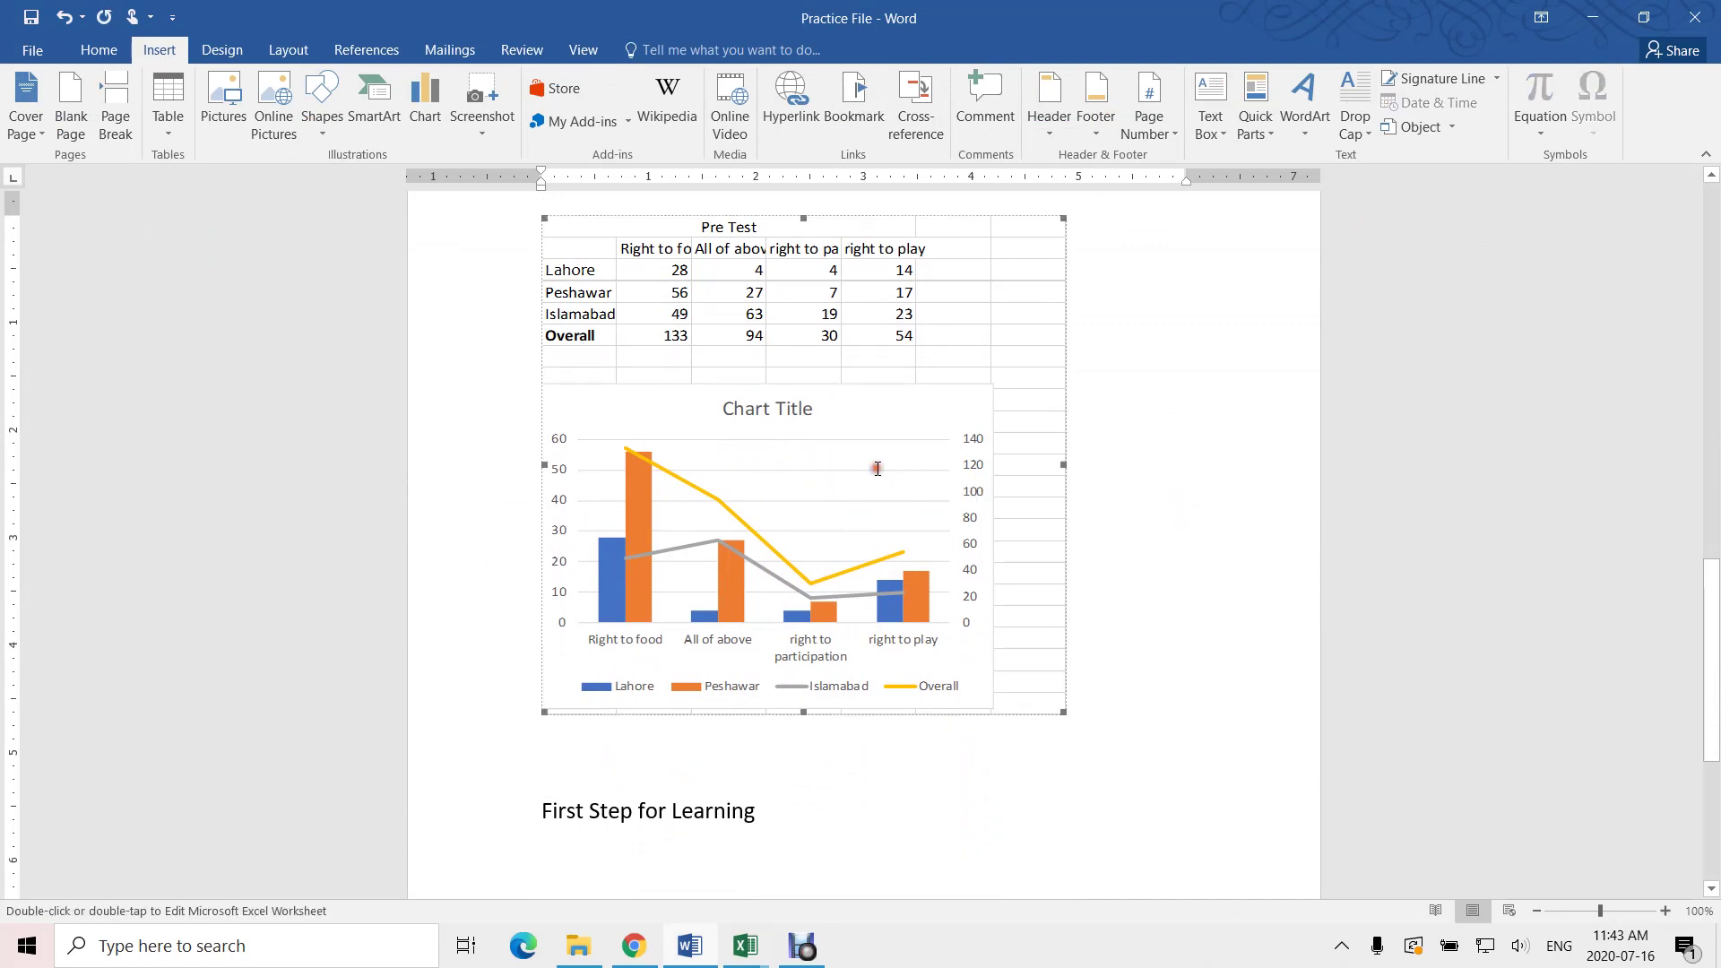
- Crop the chart off the bottom of the linked object, then undo the crop
right_click(839, 328)
click(902, 301)
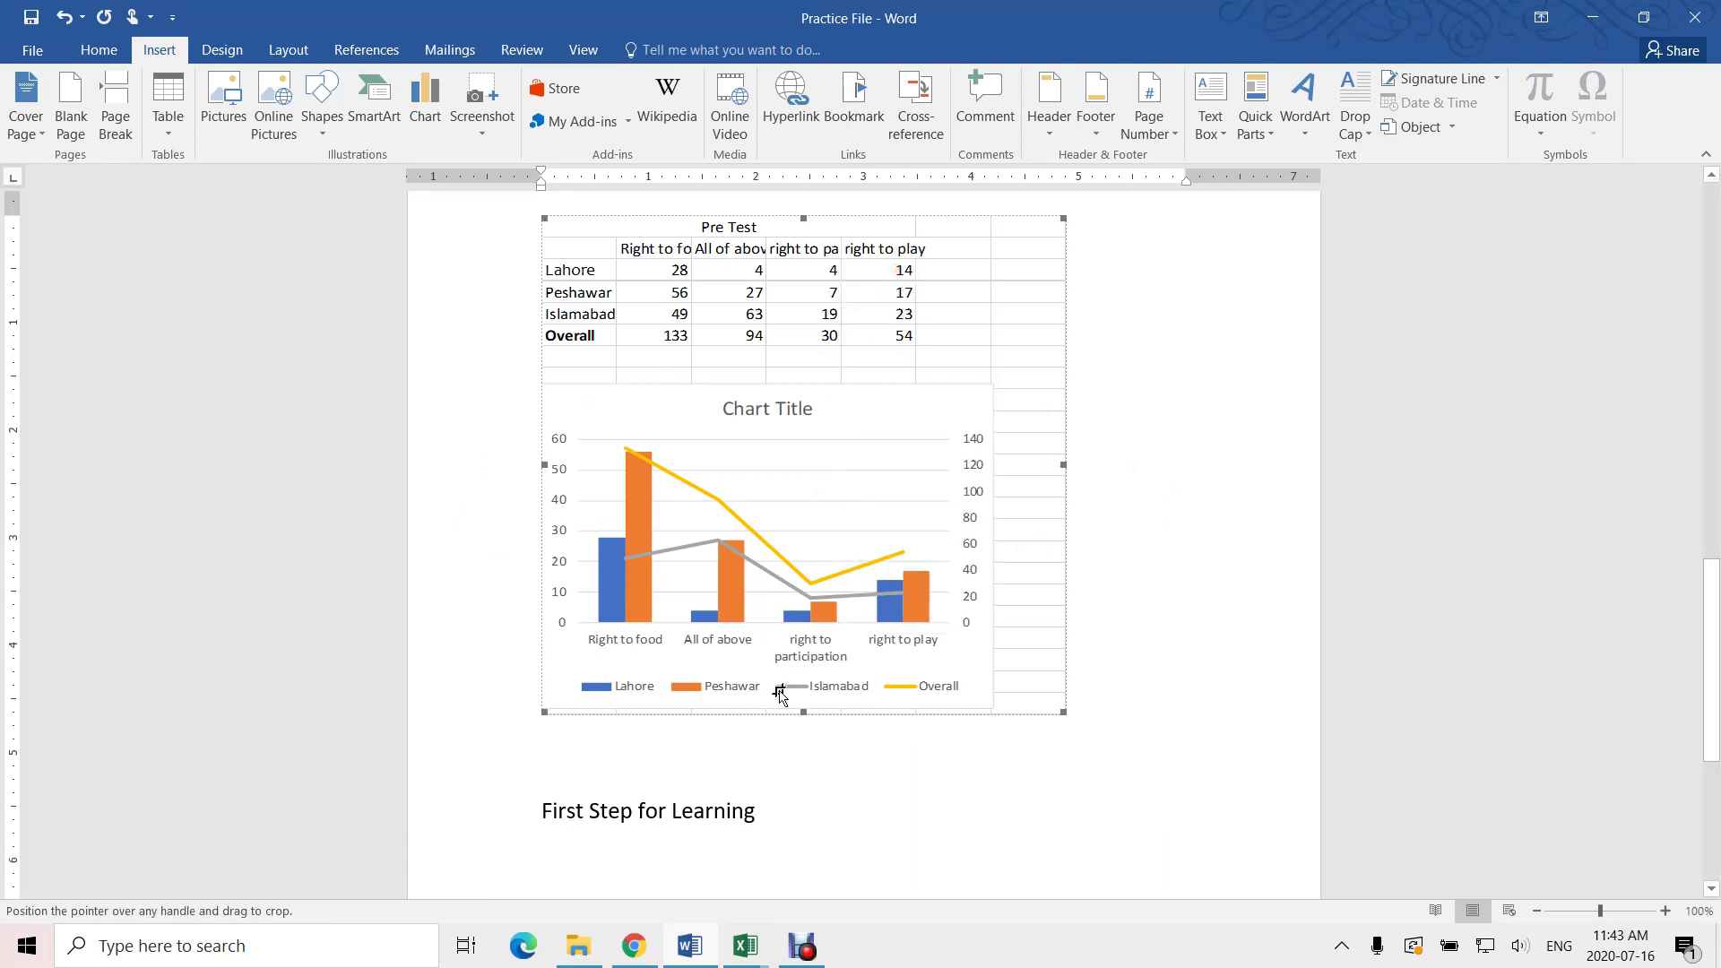
drag(801, 713, 779, 370)
click(840, 529)
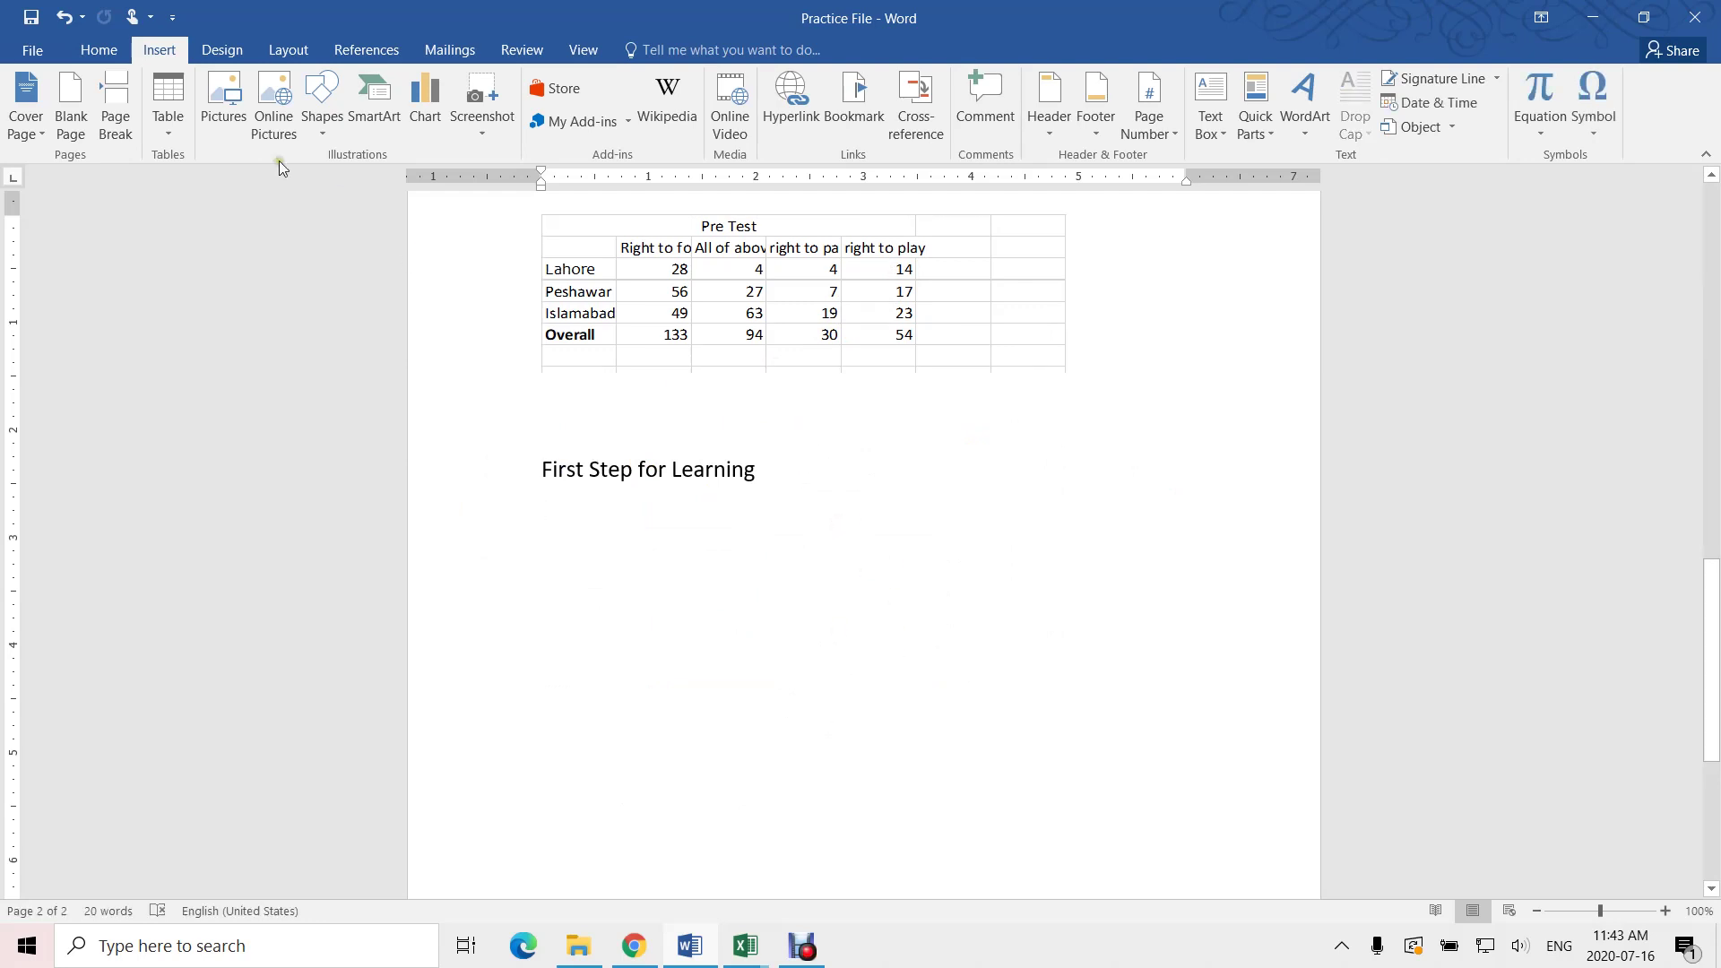
click(61, 17)
click(1183, 491)
- Enlarge the combo chart in Excel and update the link so Word shows it
key(alt+Tab)
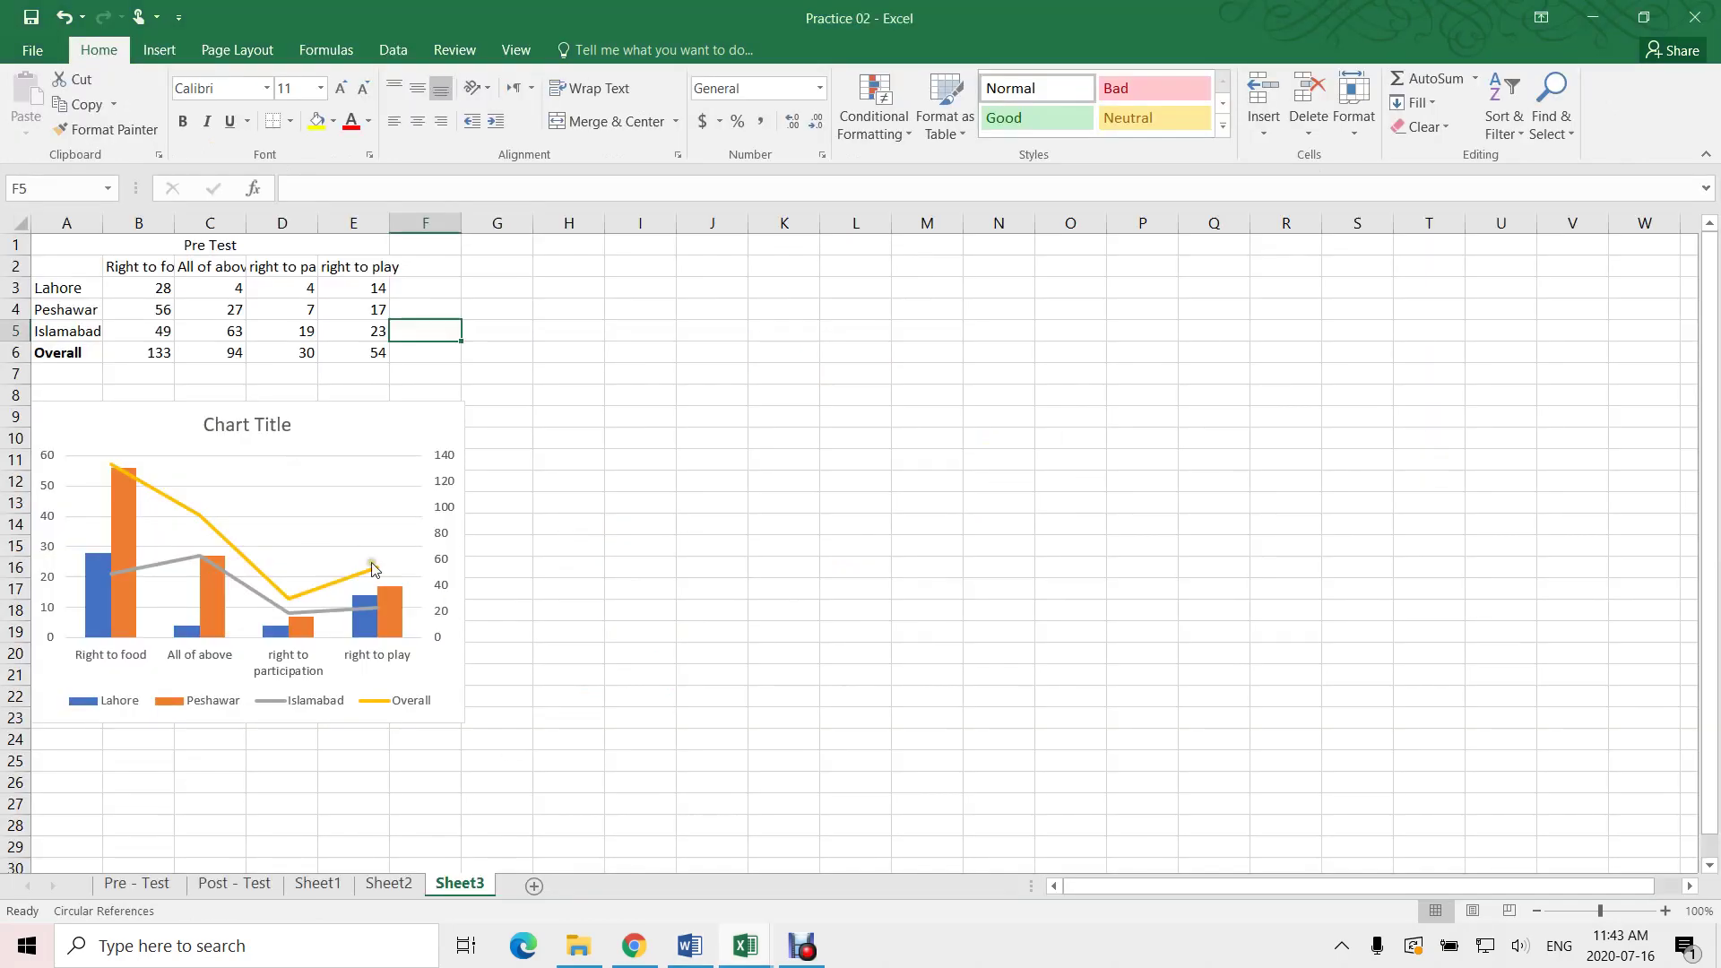
click(326, 557)
drag(466, 726, 595, 799)
click(689, 946)
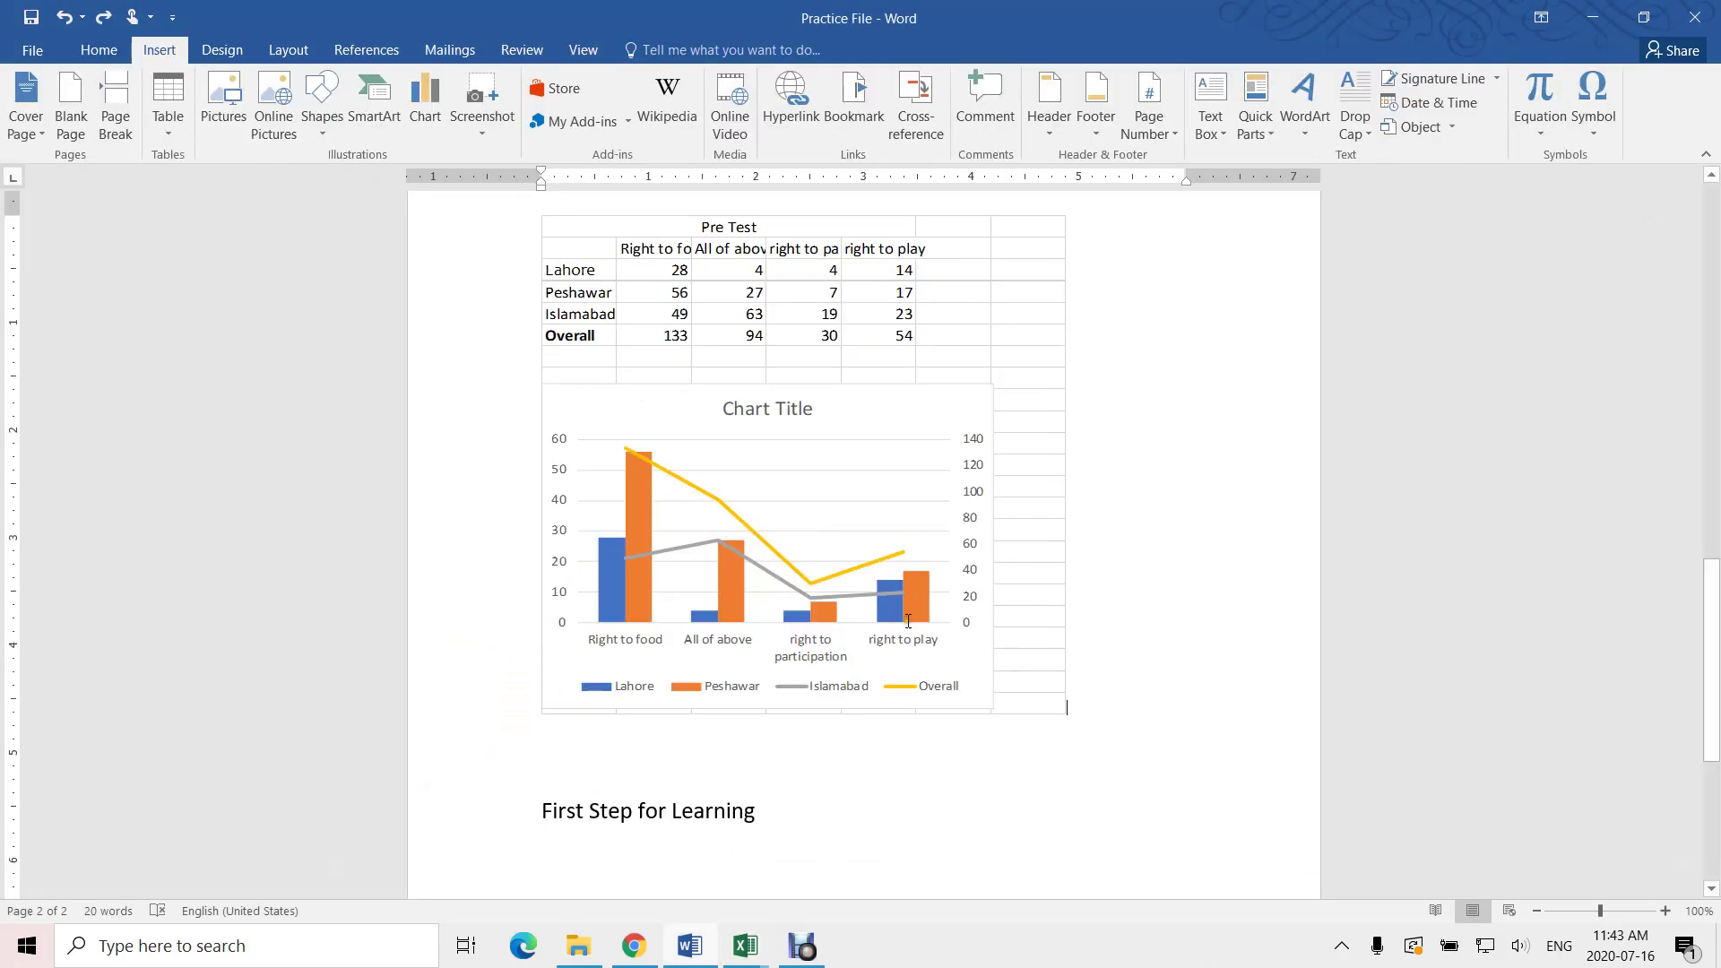
right_click(802, 386)
click(842, 512)
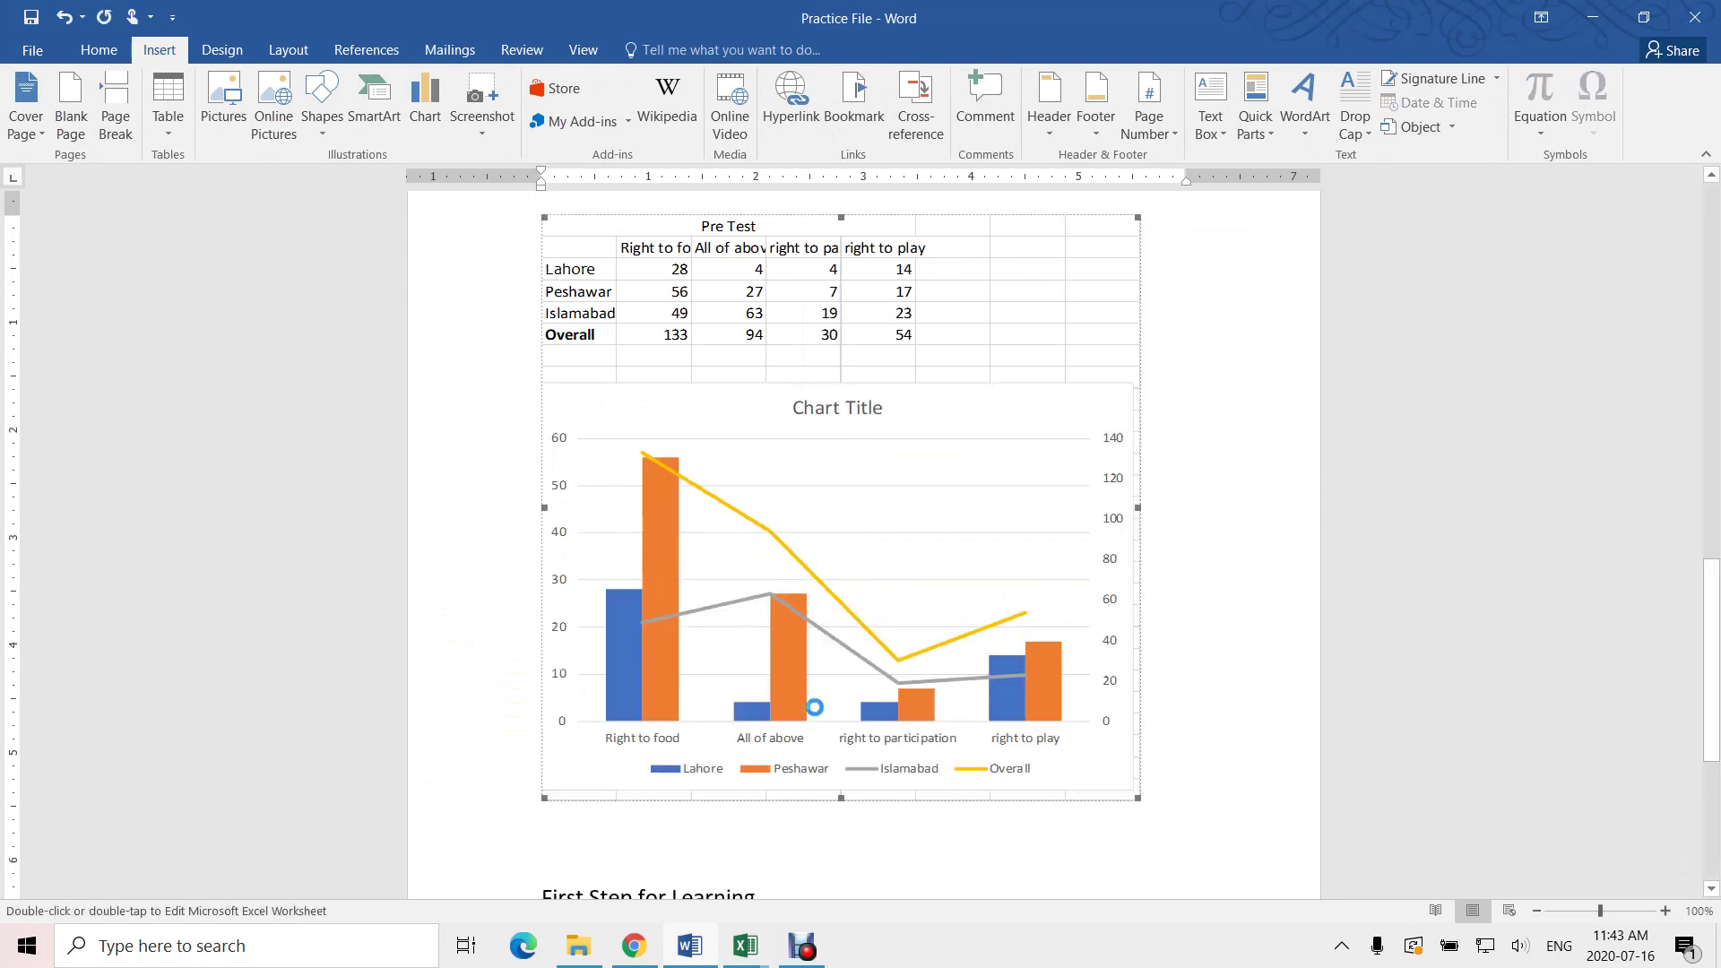